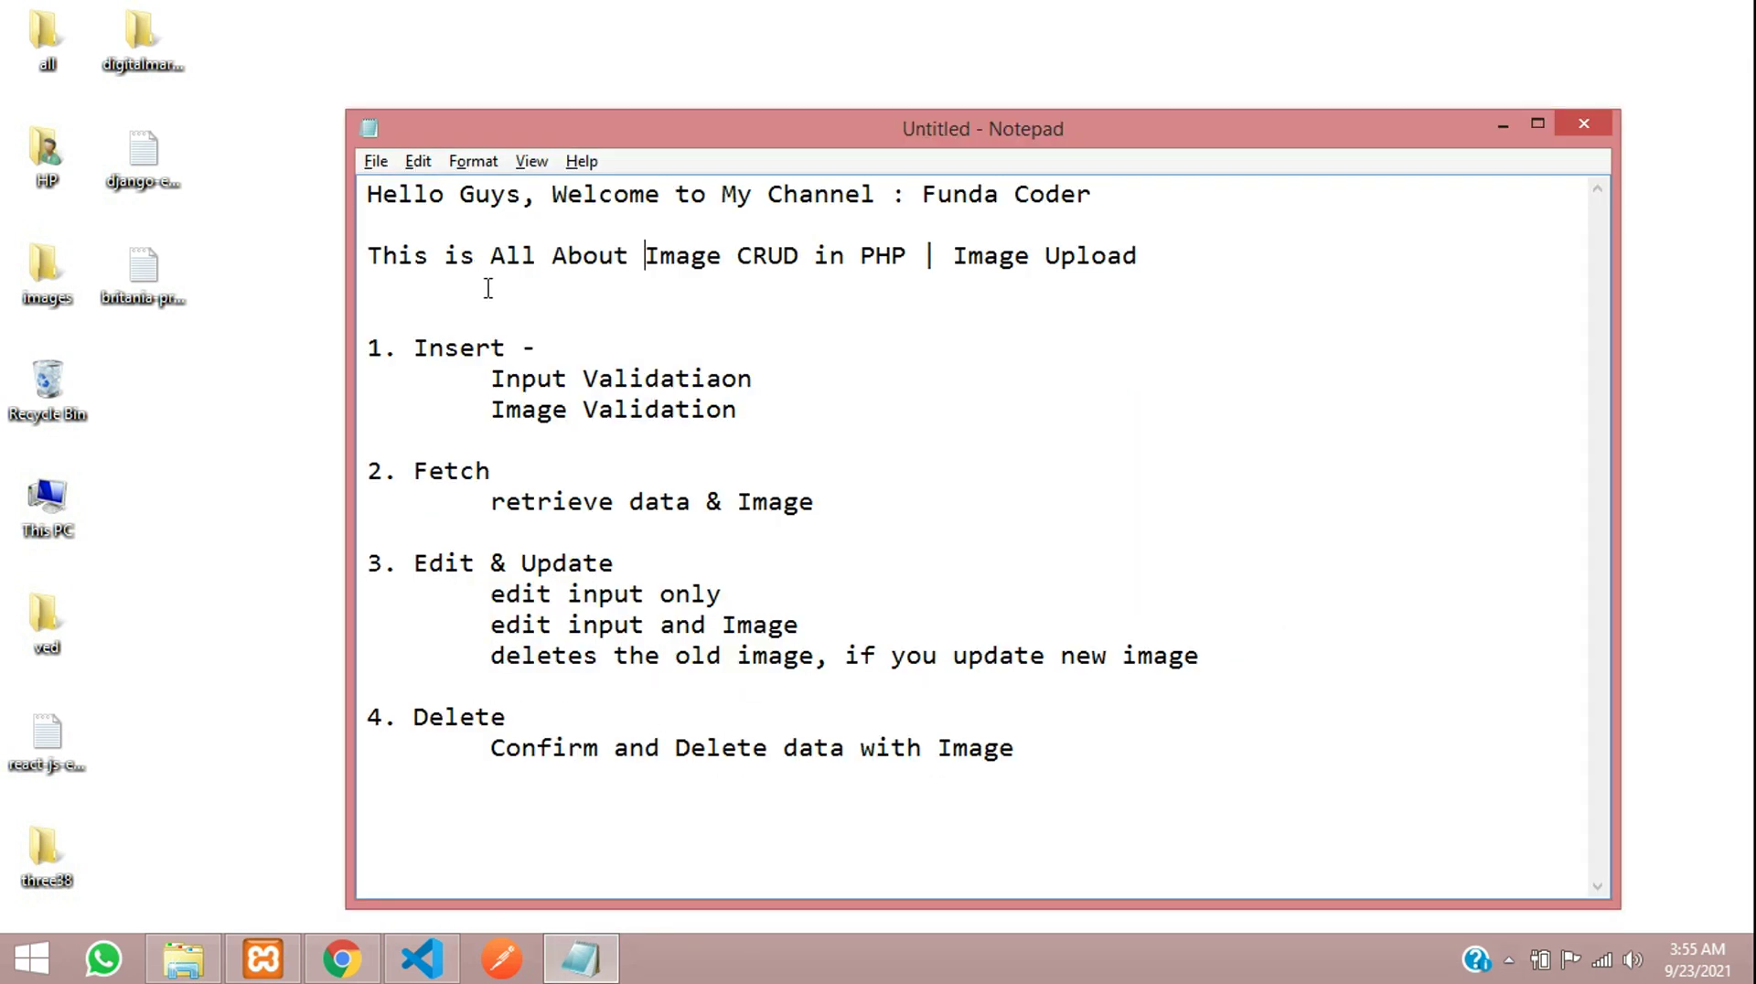
Review the 'Image CRUD in PHP' and 'Image Upload' title in Notepad, then switch to the student list page
drag(663, 258, 908, 259)
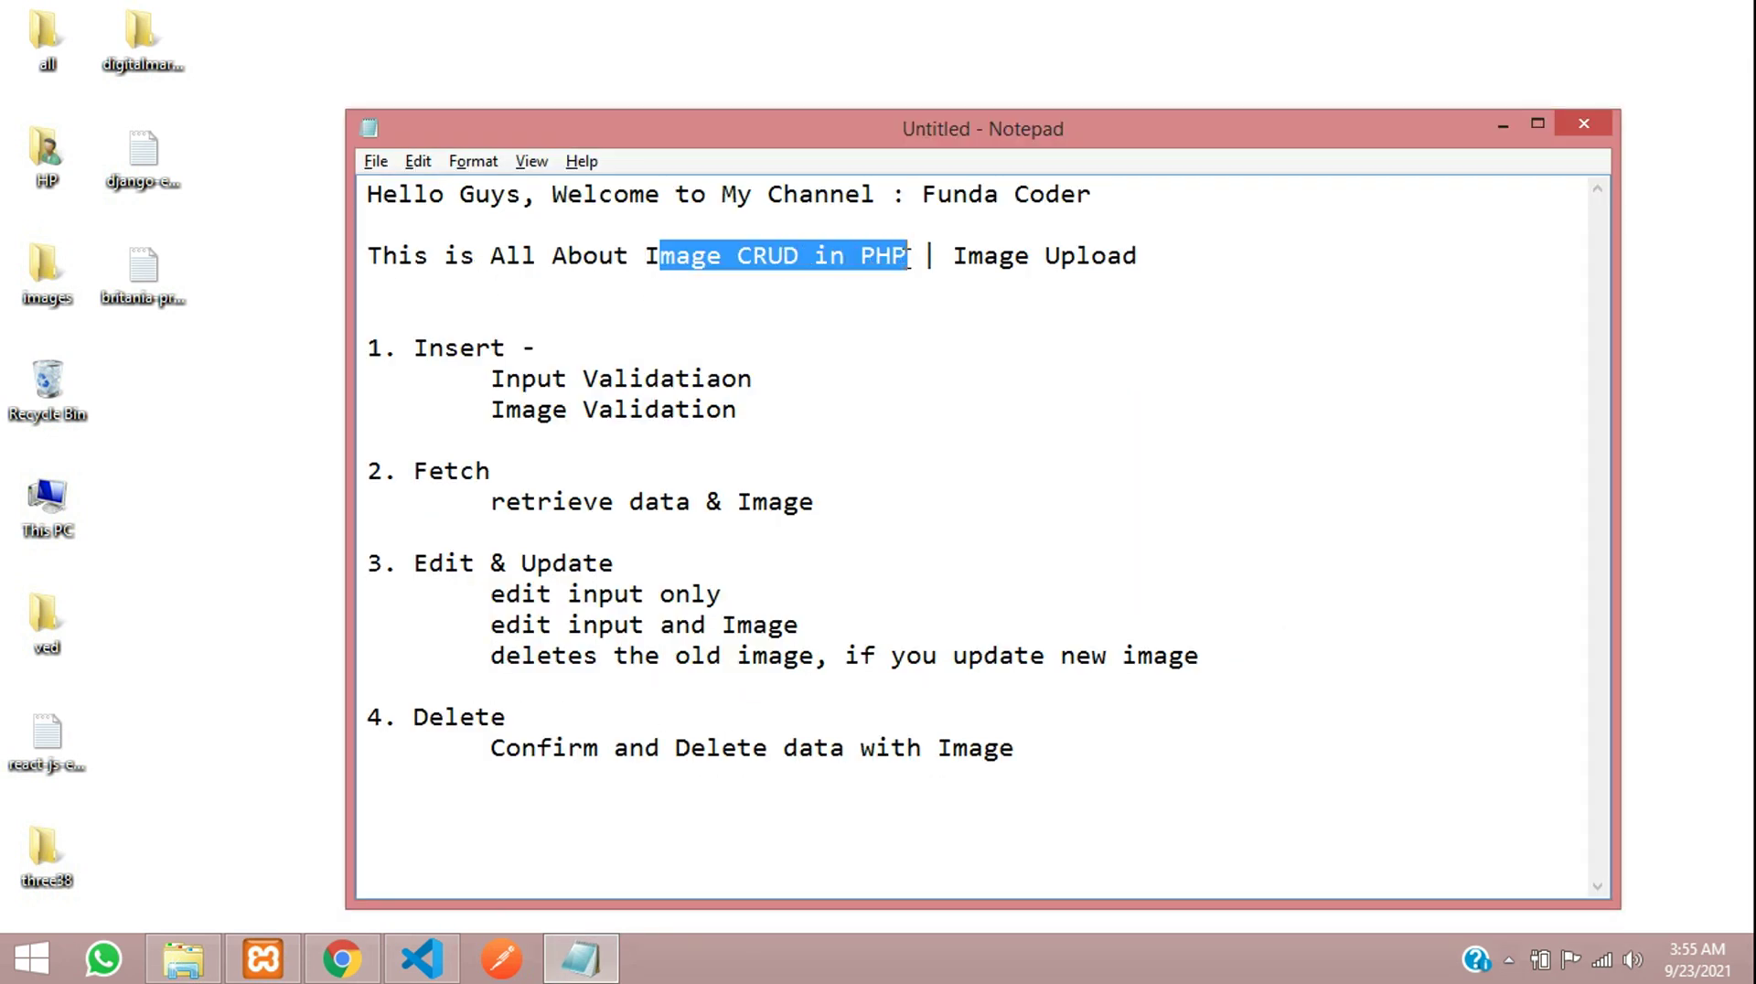
click(907, 260)
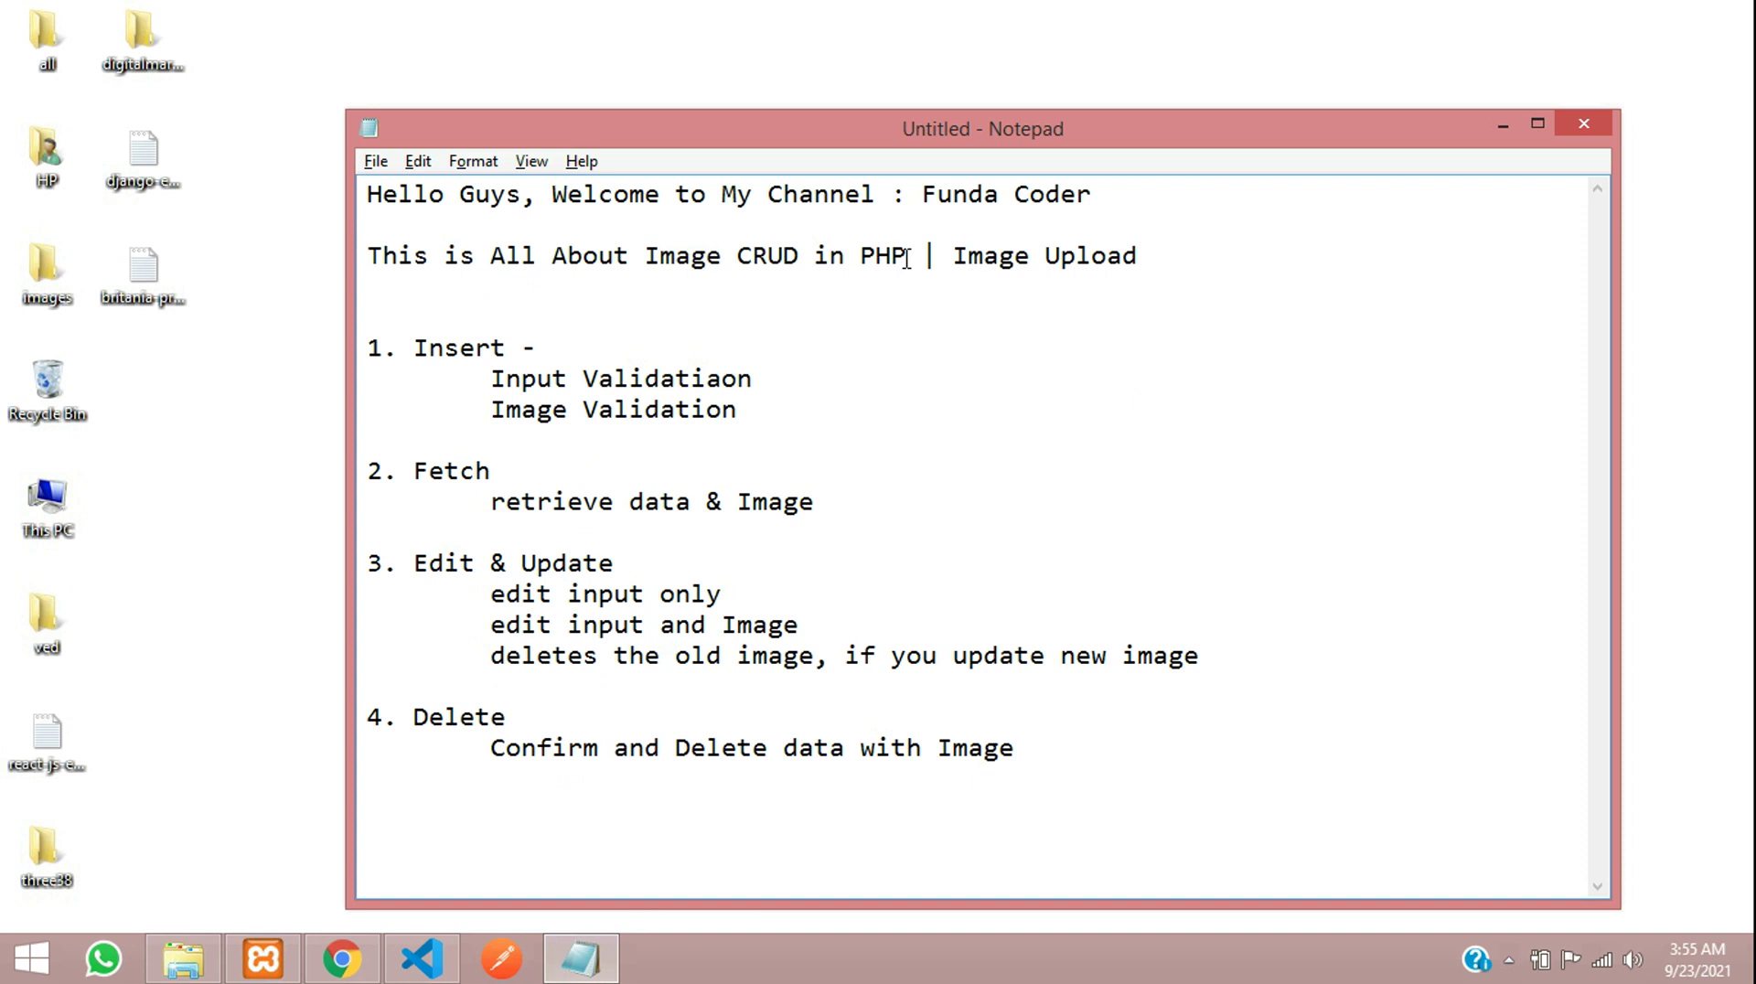
drag(961, 269, 1189, 259)
click(1188, 259)
click(357, 946)
drag(225, 183, 442, 266)
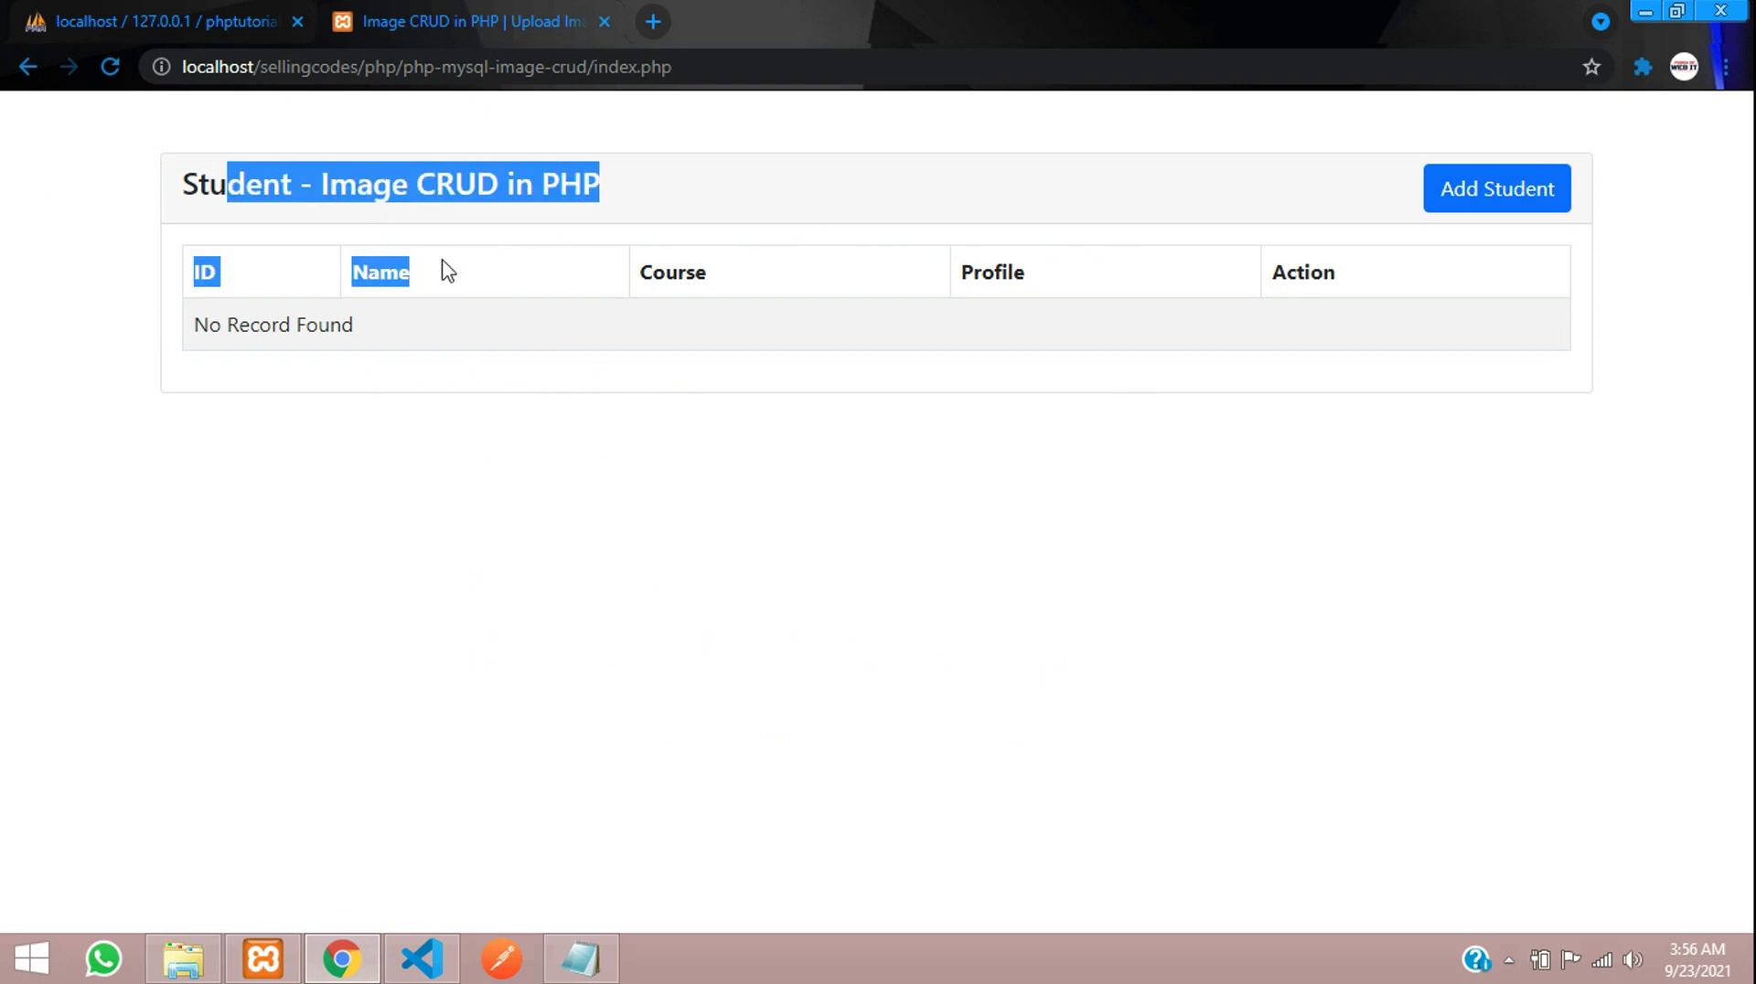
click(516, 234)
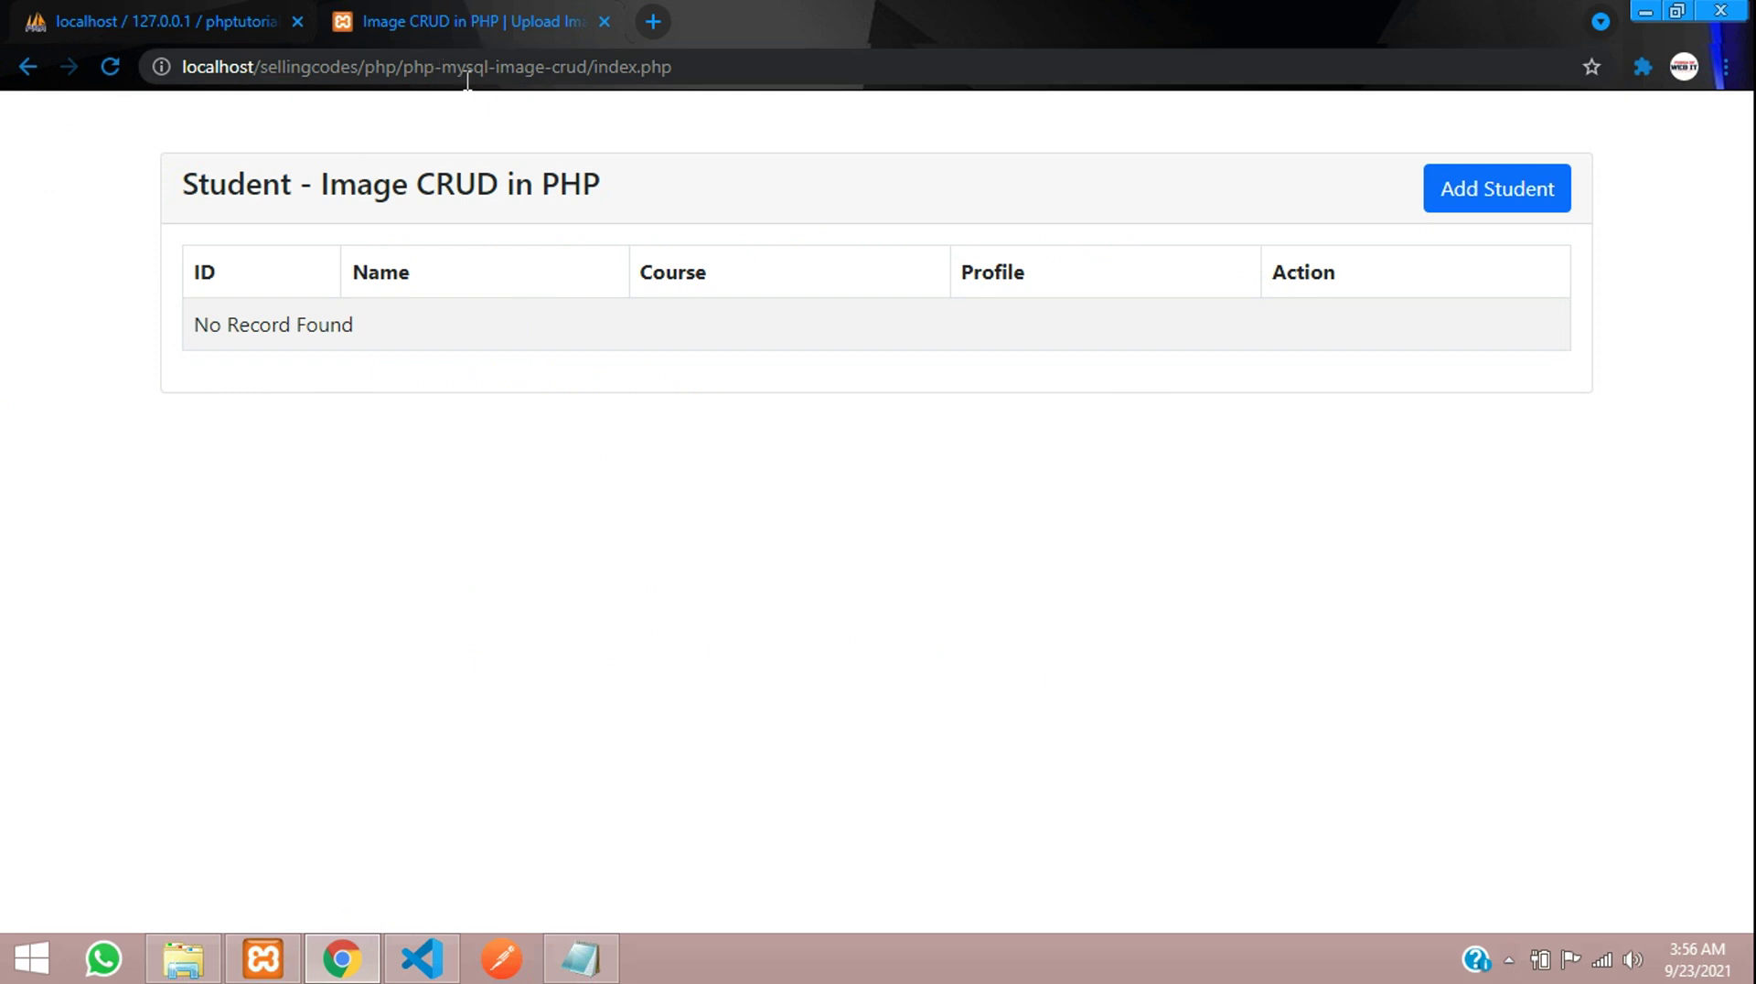
drag(417, 68, 556, 68)
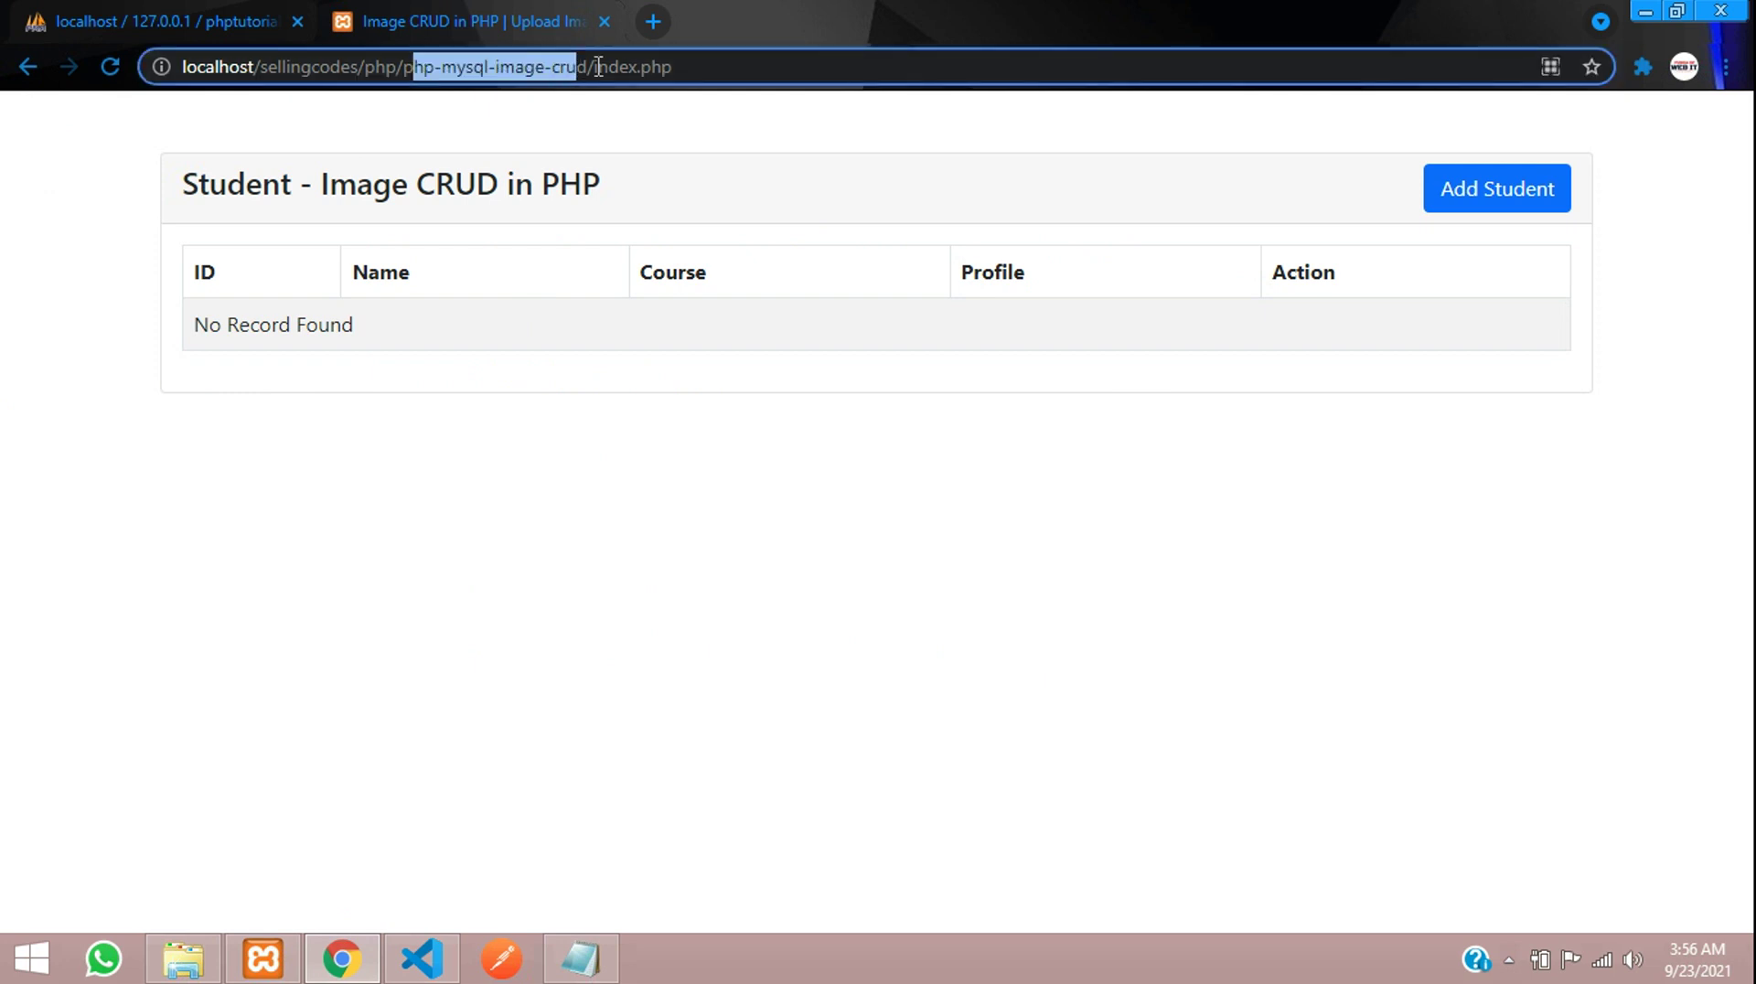
click(607, 325)
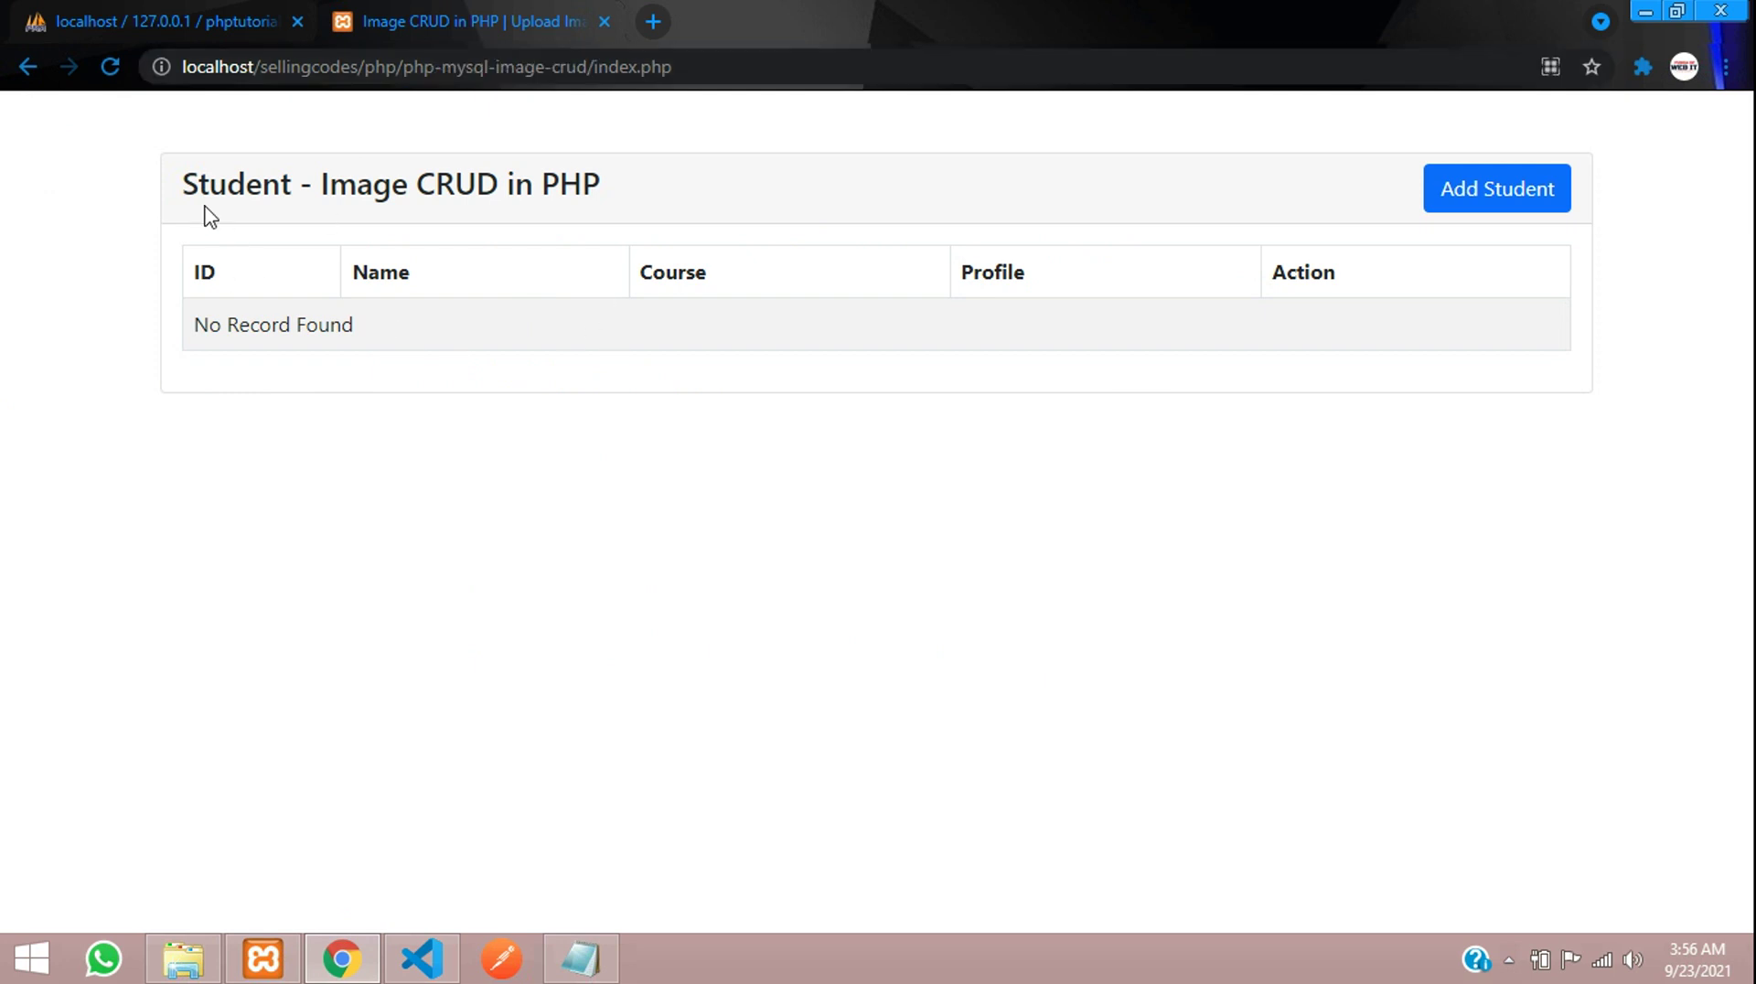
click(580, 958)
double_click(454, 352)
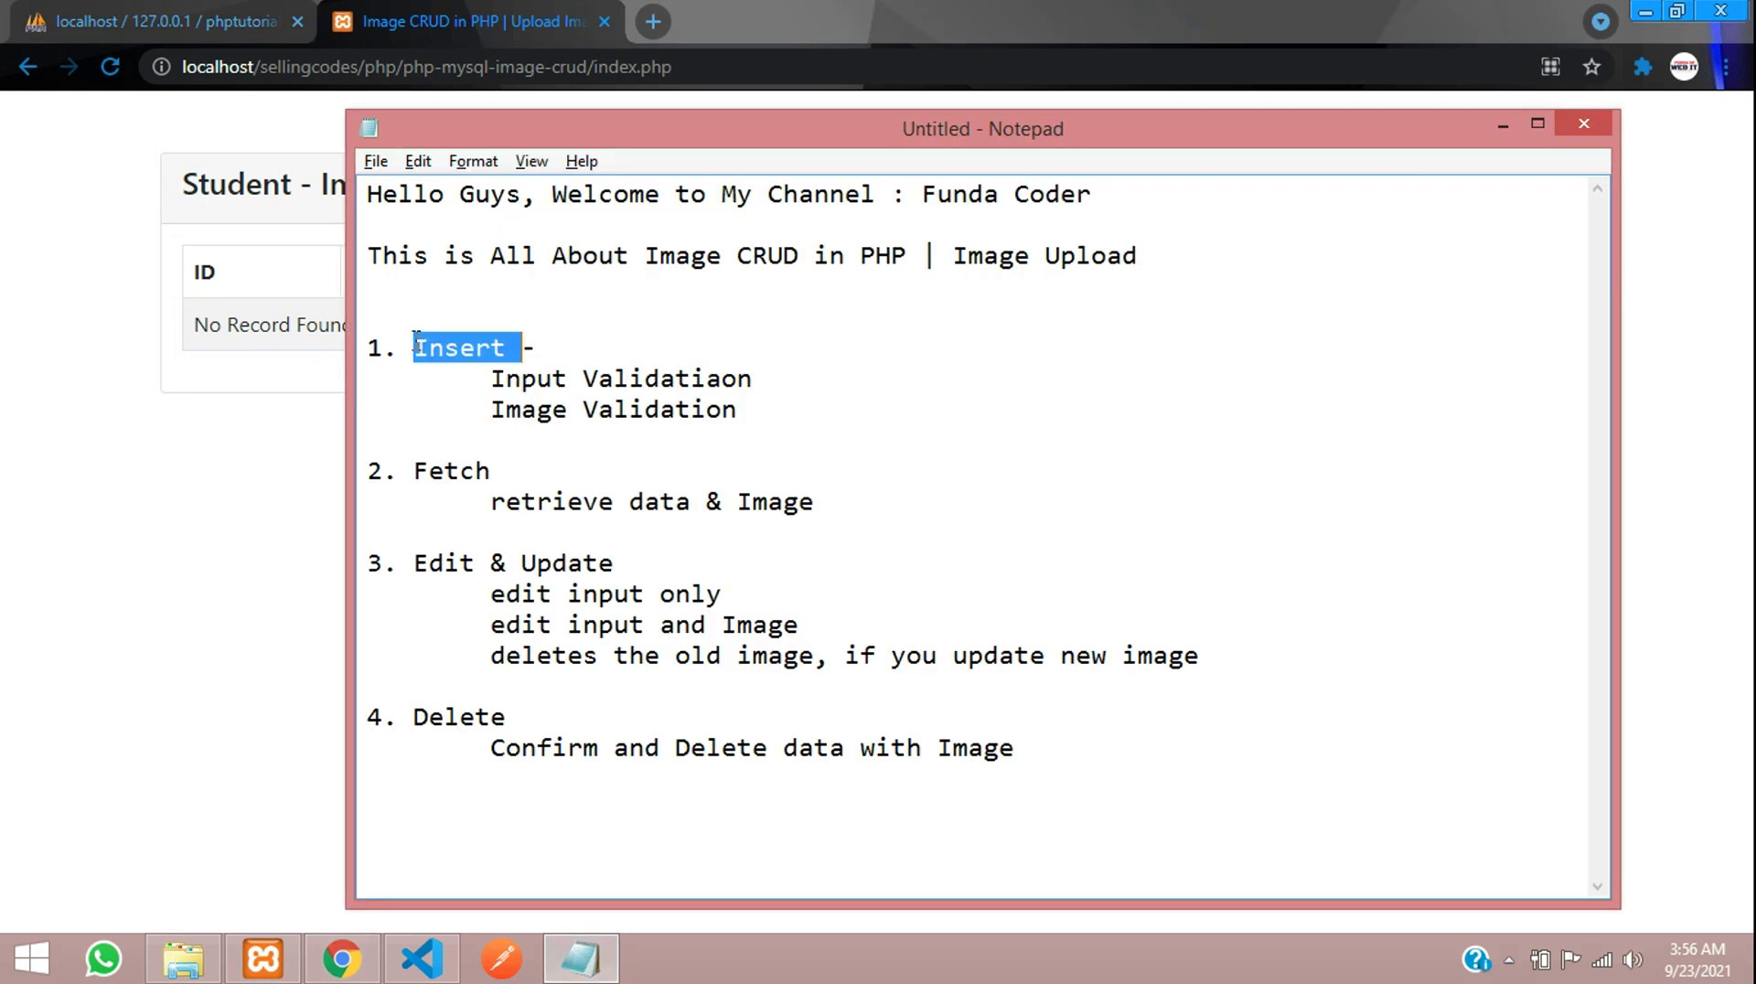
click(417, 338)
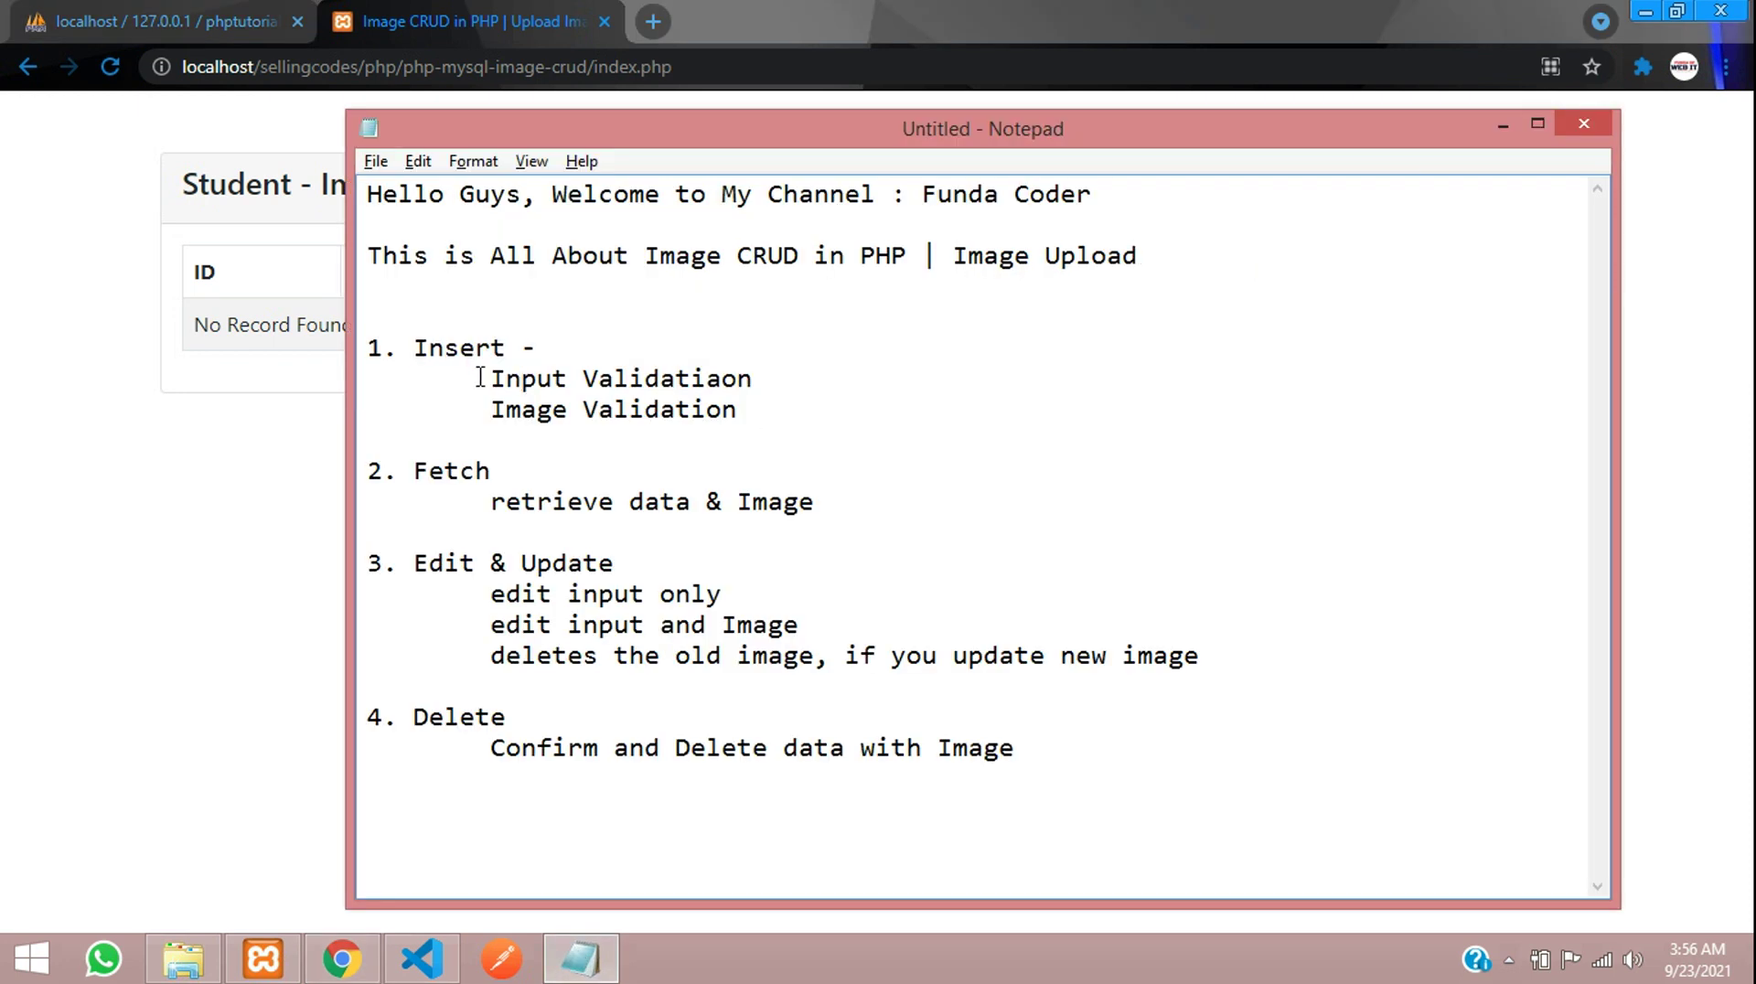
drag(479, 377, 779, 378)
click(123, 357)
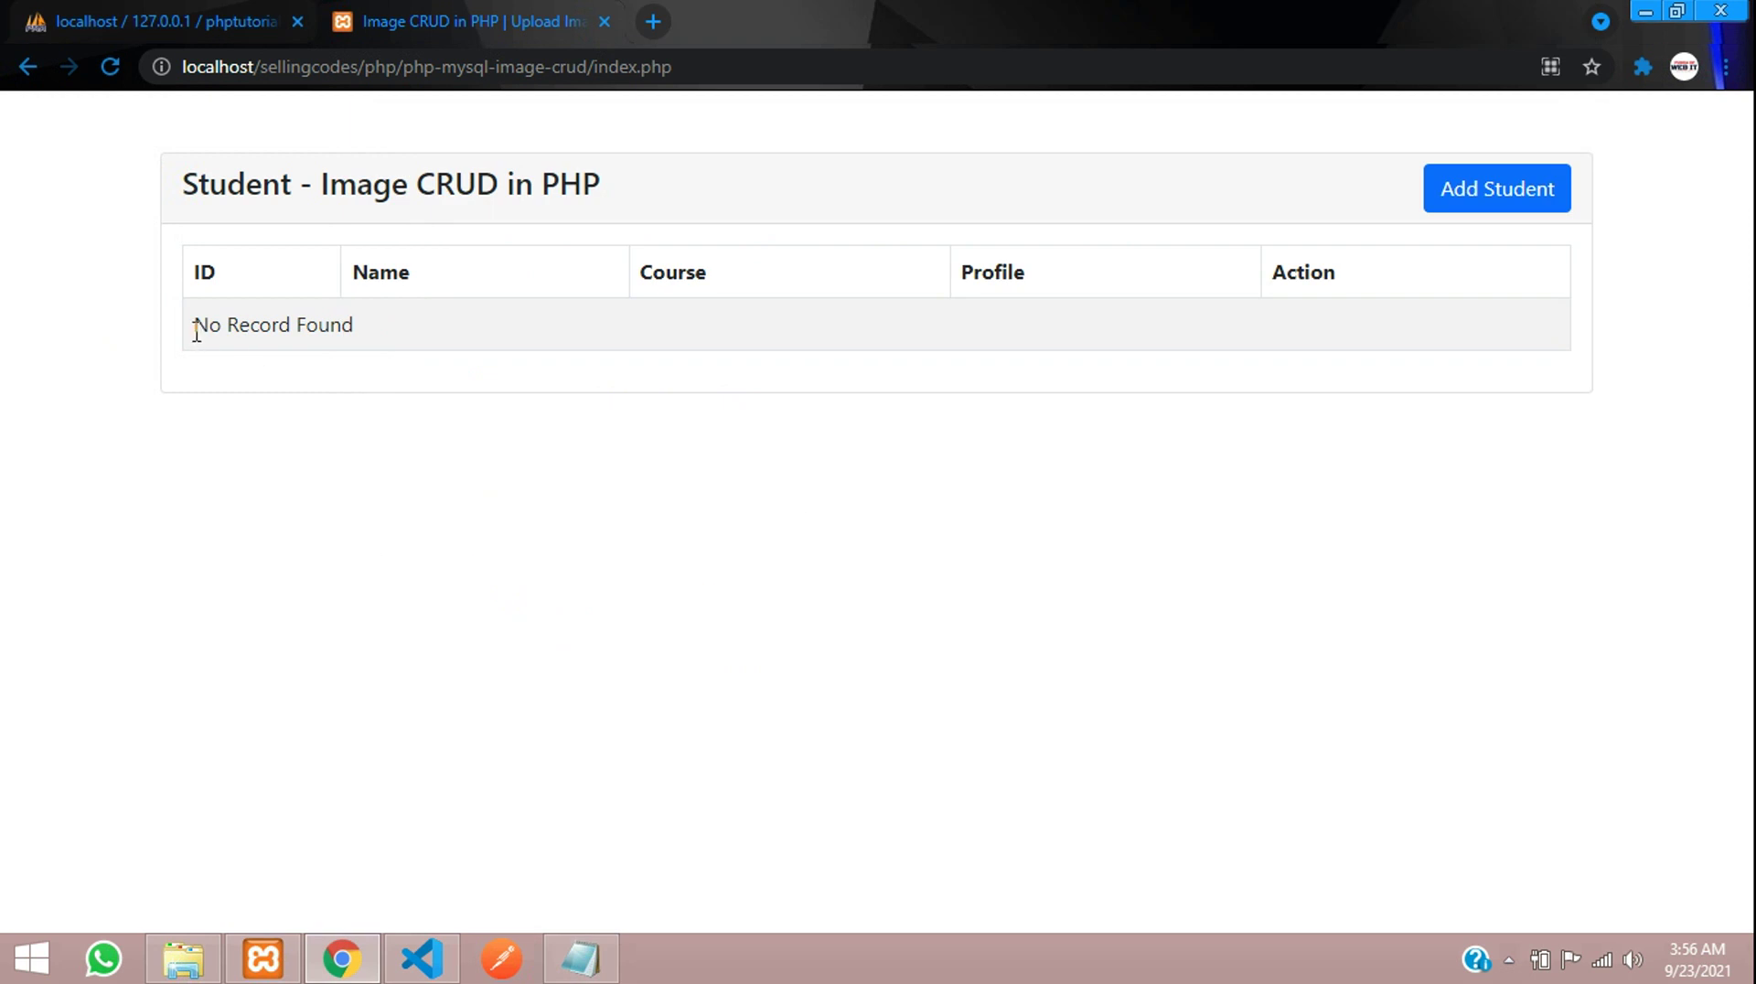
drag(195, 332, 321, 331)
key(F5)
Review the student table's name, course, image and created_at columns, then show the php-mysql-image-crud folder
click(196, 11)
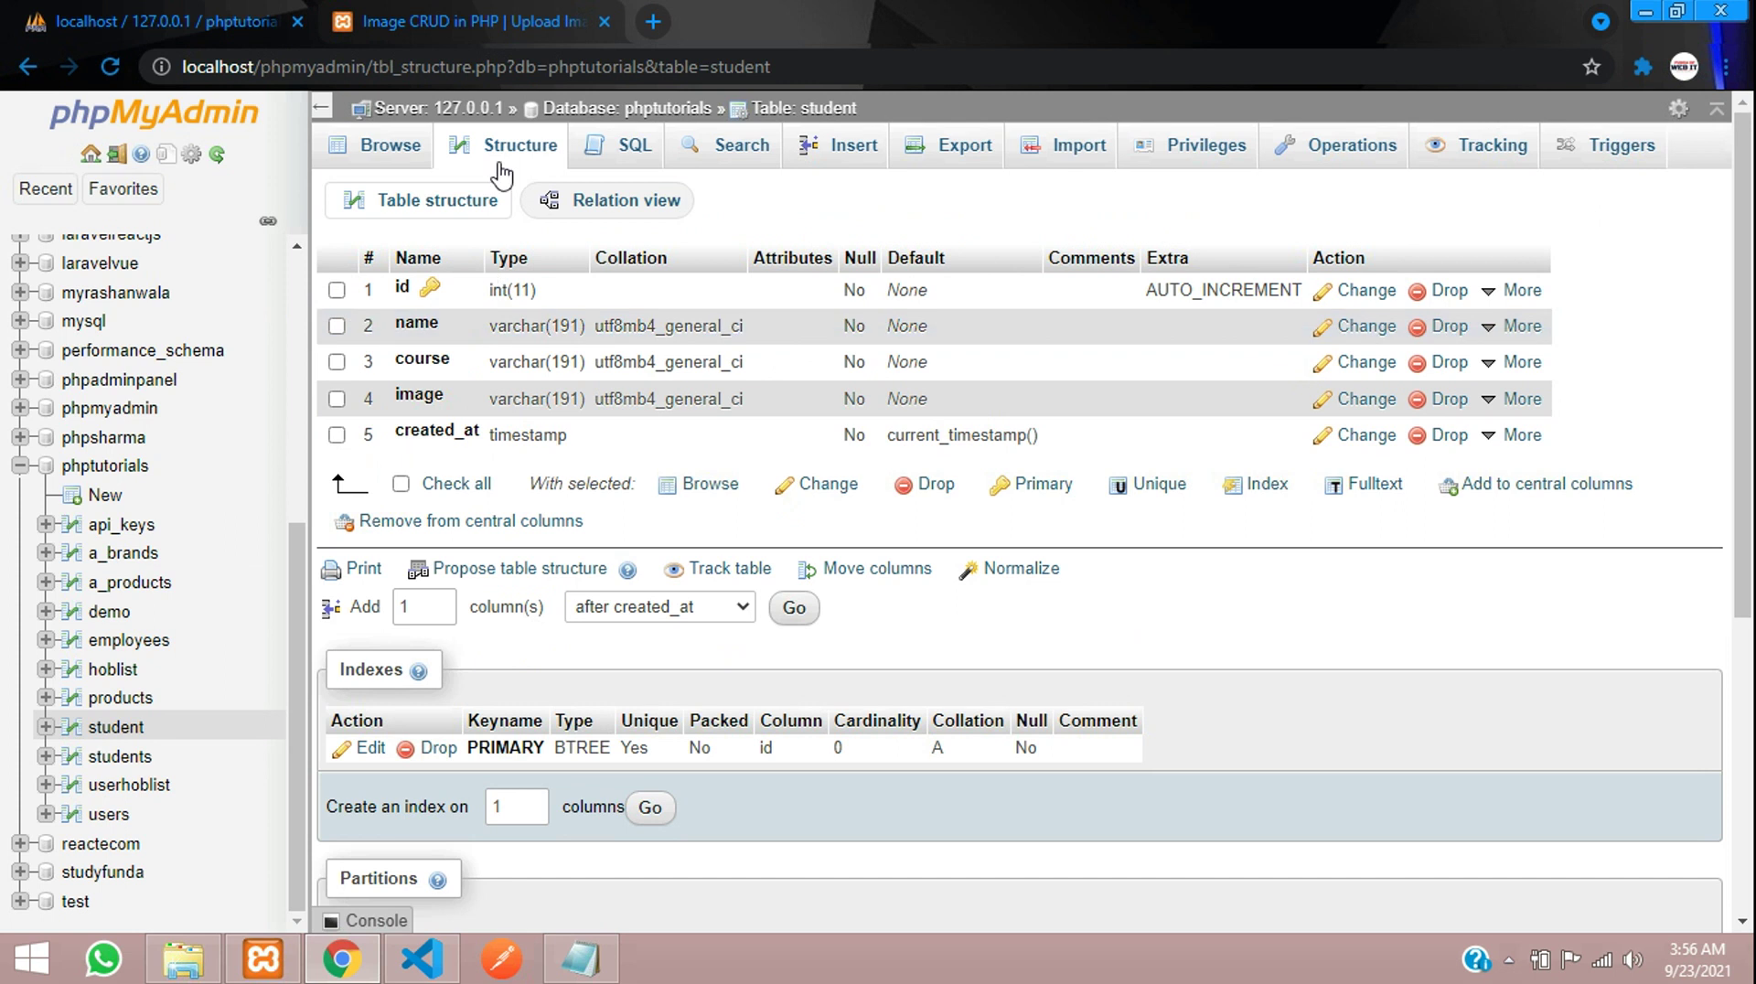
double_click(796, 70)
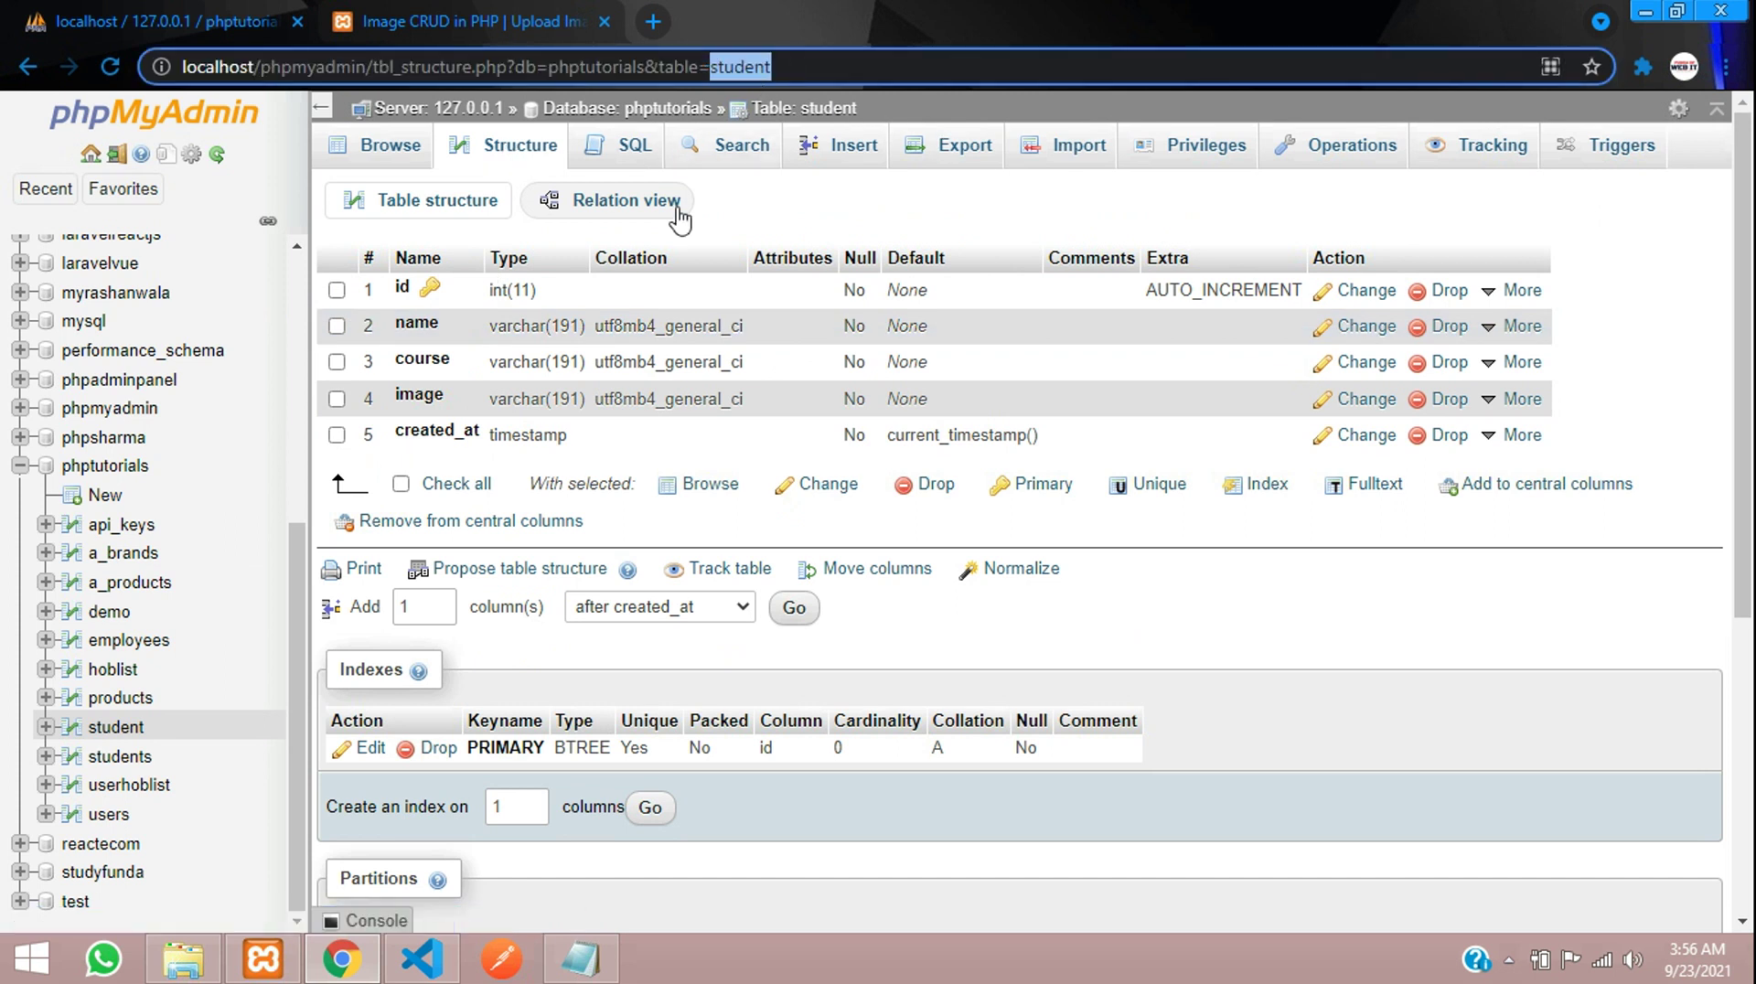
drag(401, 300, 494, 432)
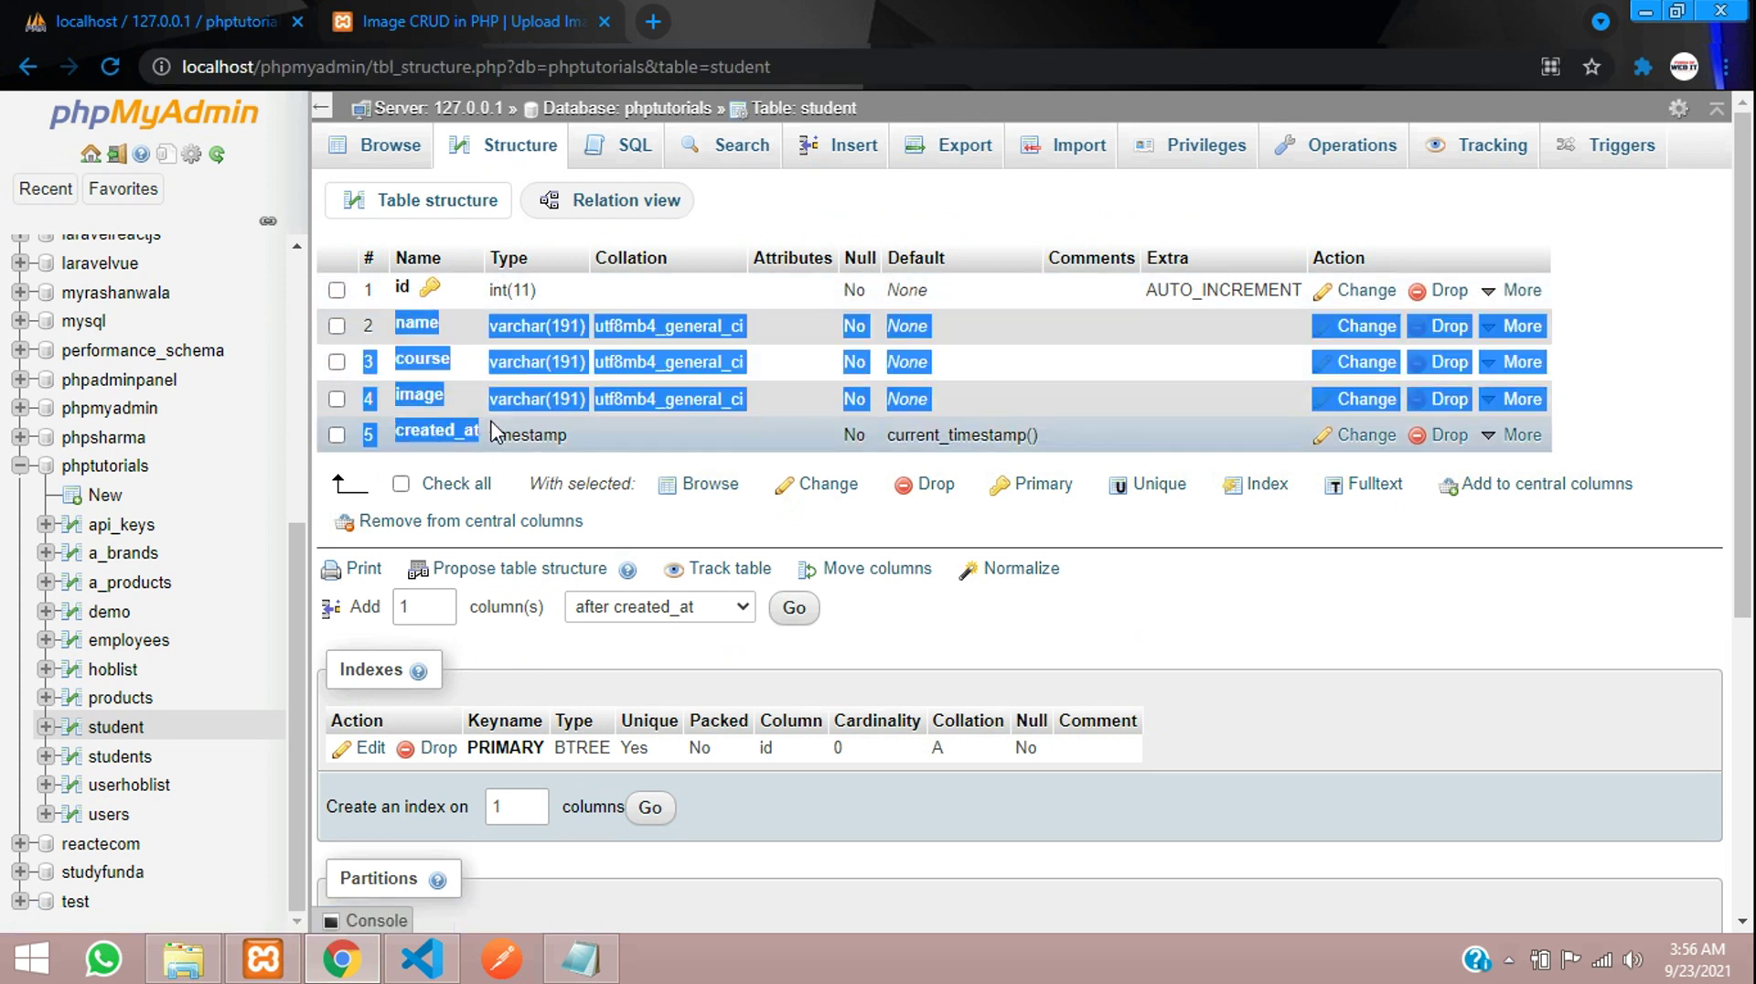
click(183, 958)
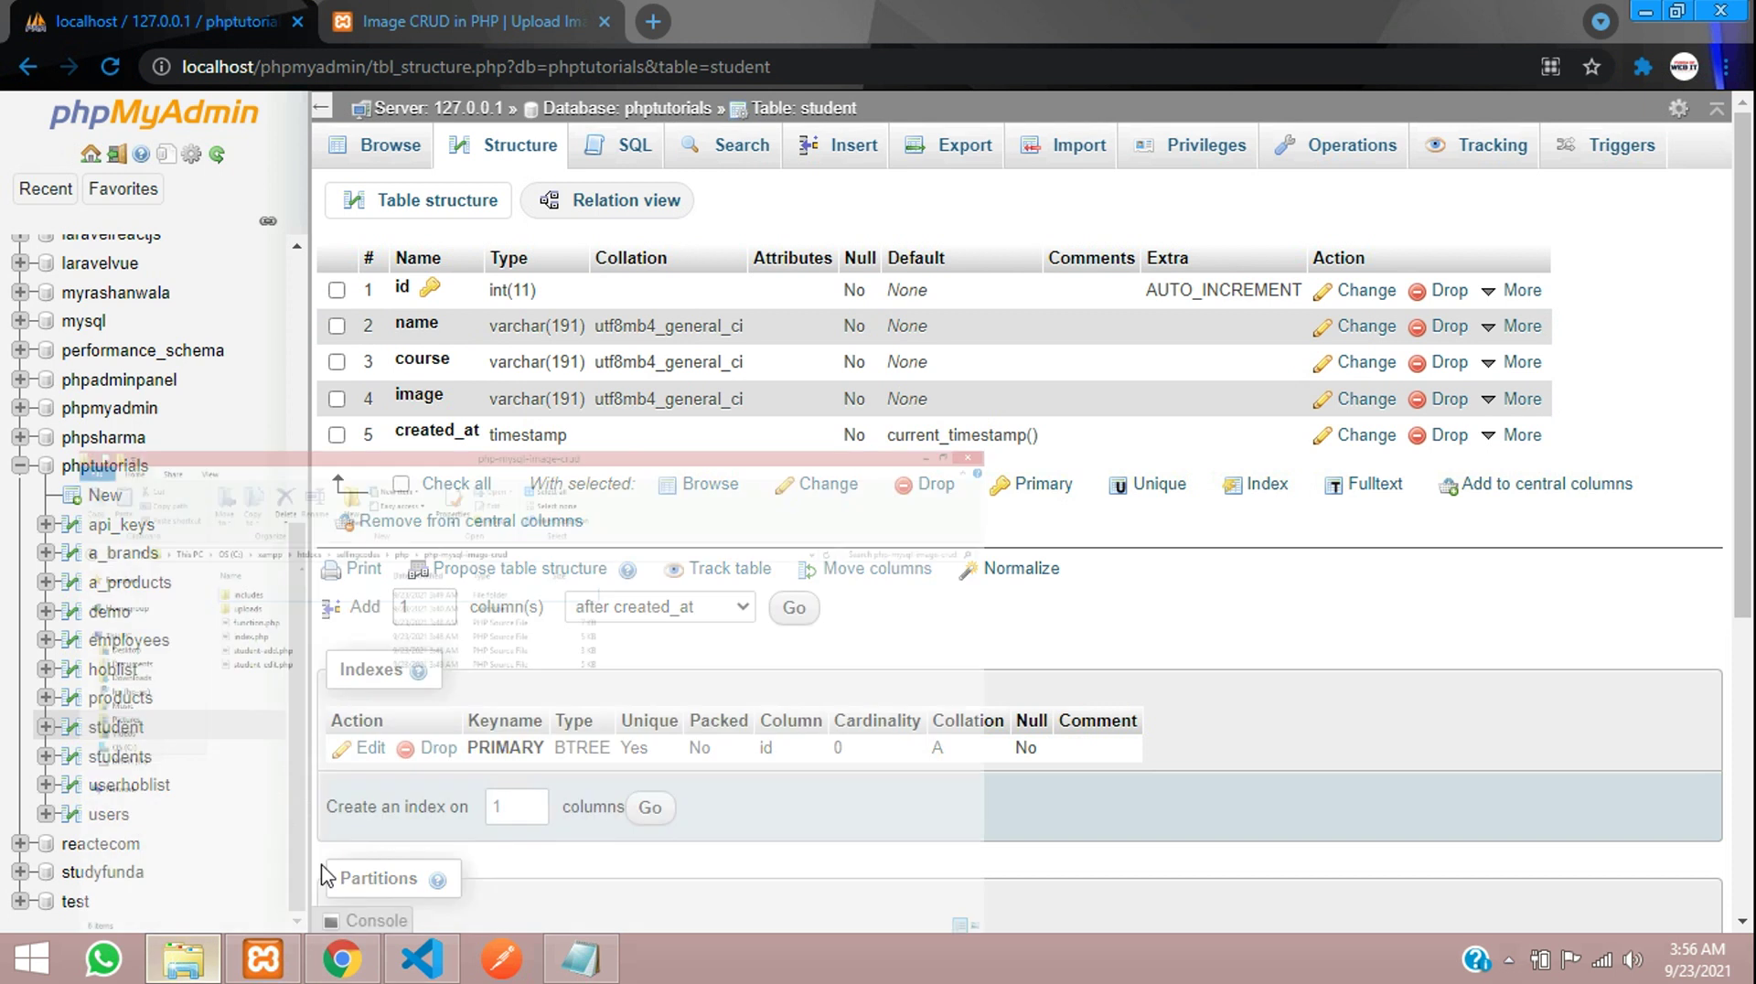
Check that includes holds dbconfig.php, message.php and student.sql, then return to phpMyAdmin
double_click(470, 278)
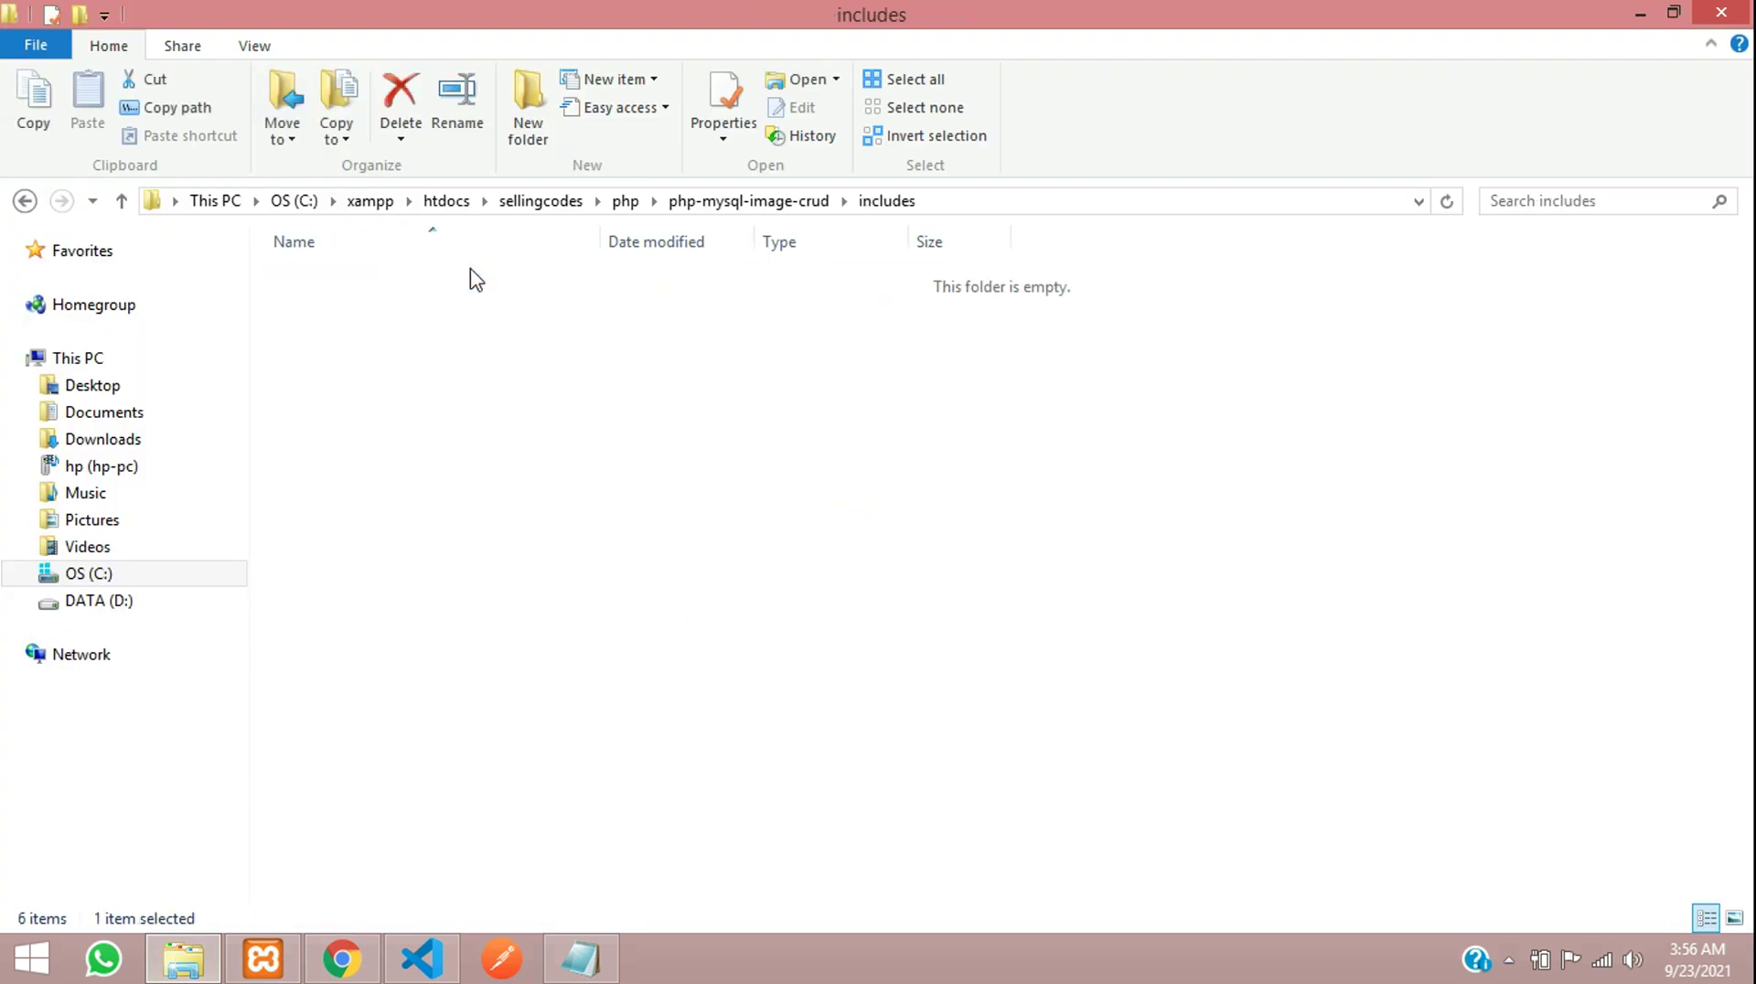
click(359, 335)
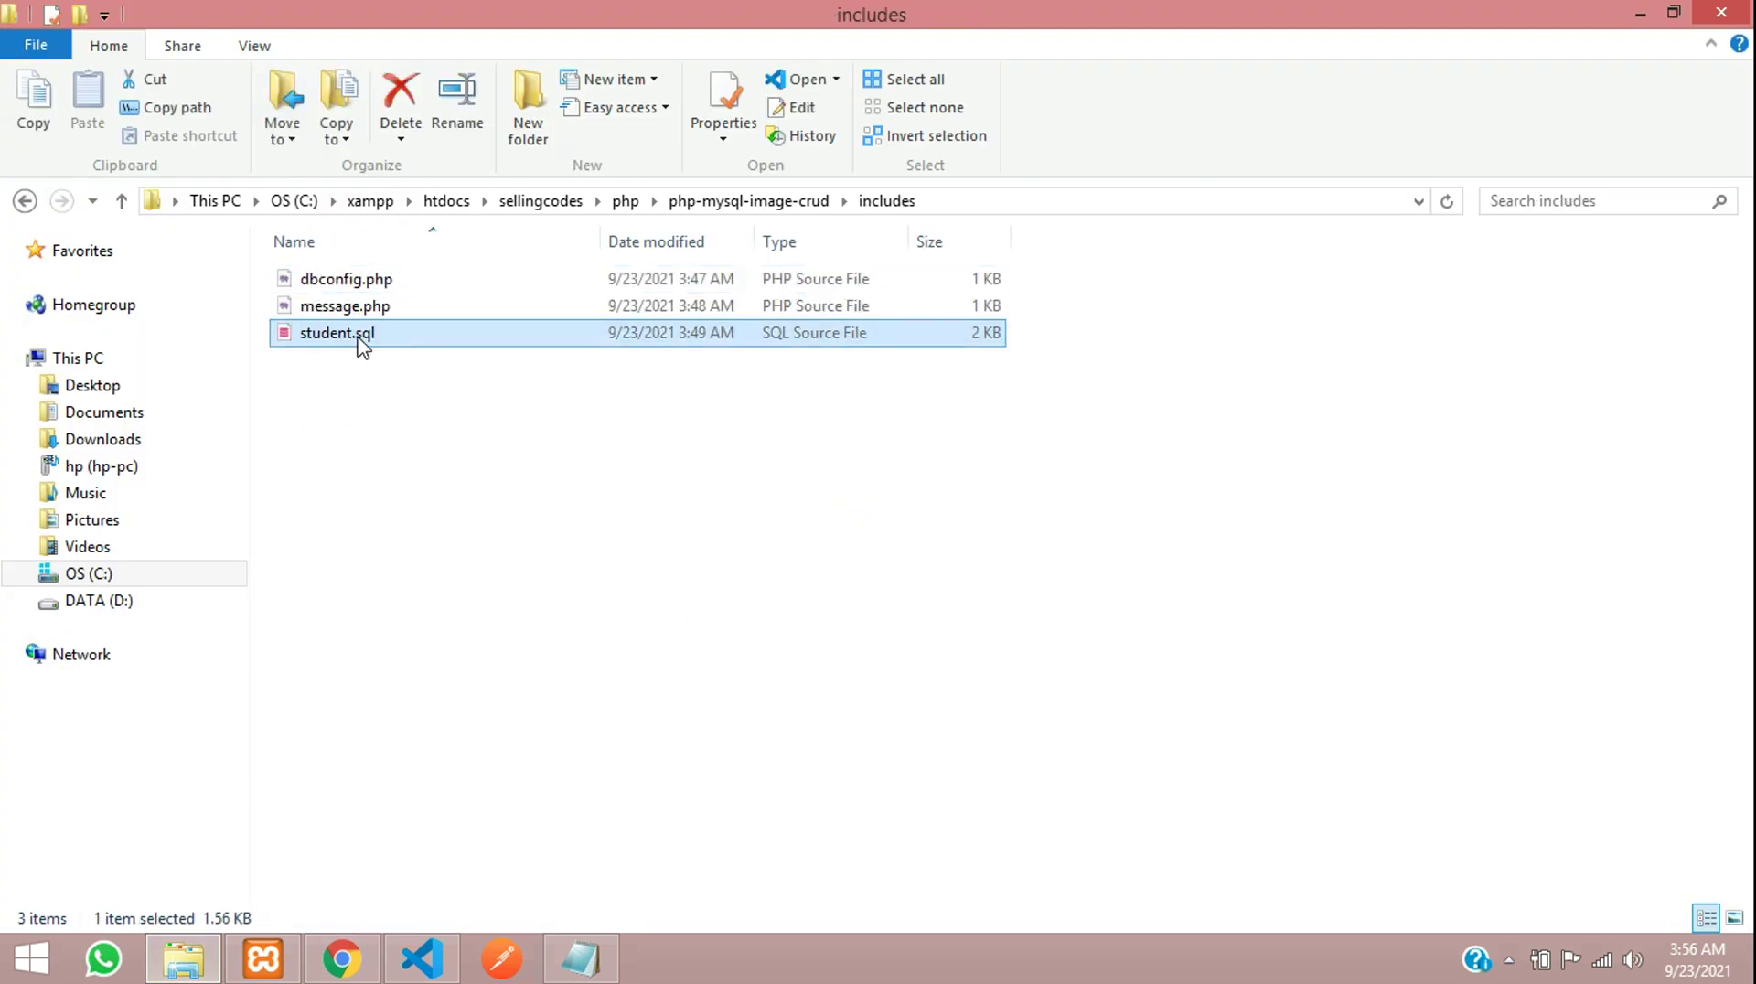
click(375, 402)
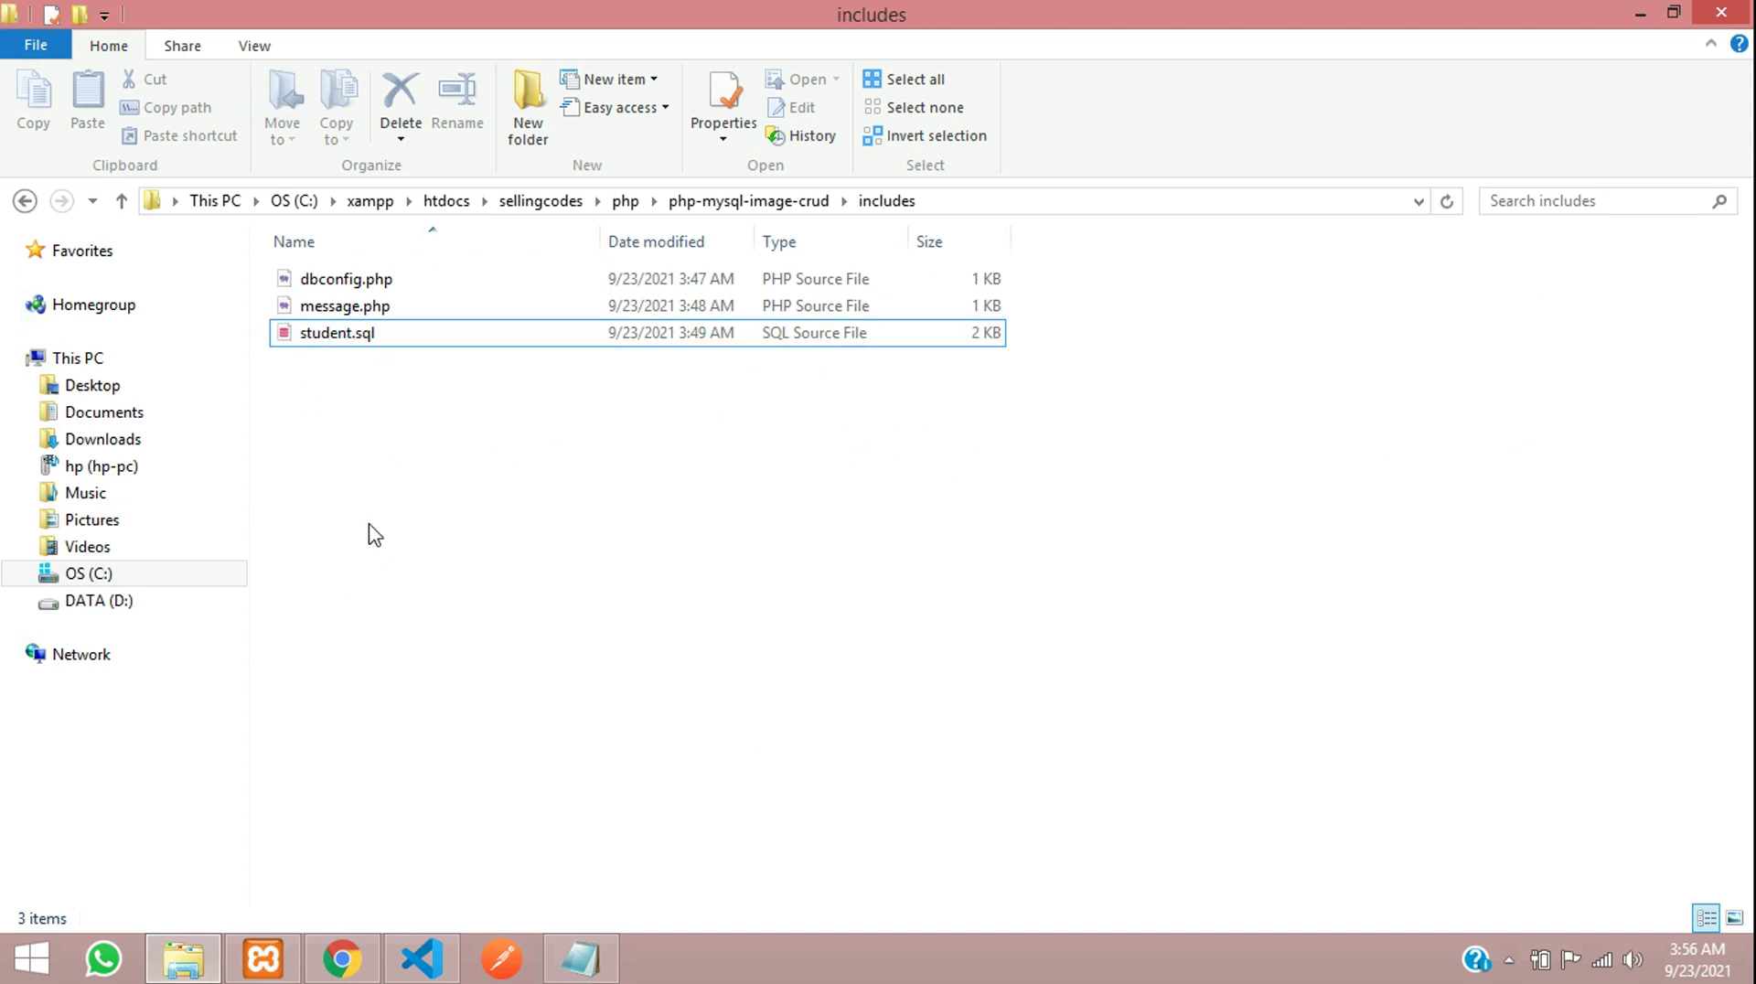
click(338, 956)
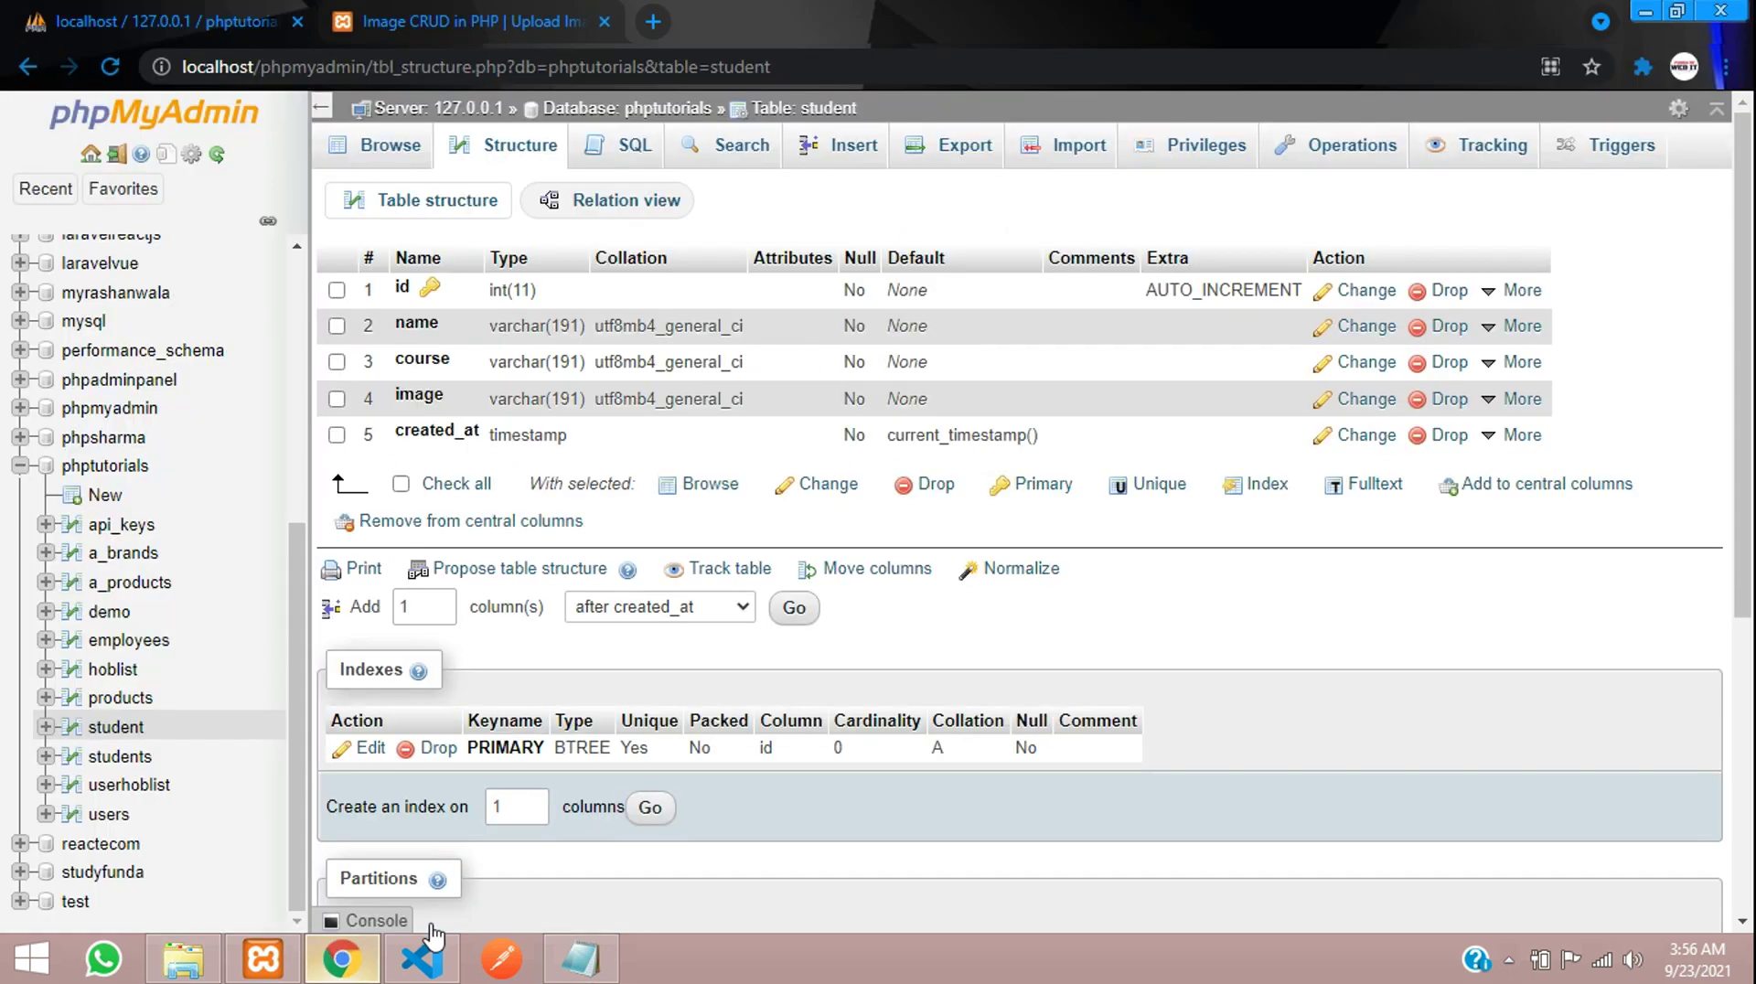
Enter a student's name with course BCA, attach casual shirt.jpg, and save the record
click(547, 17)
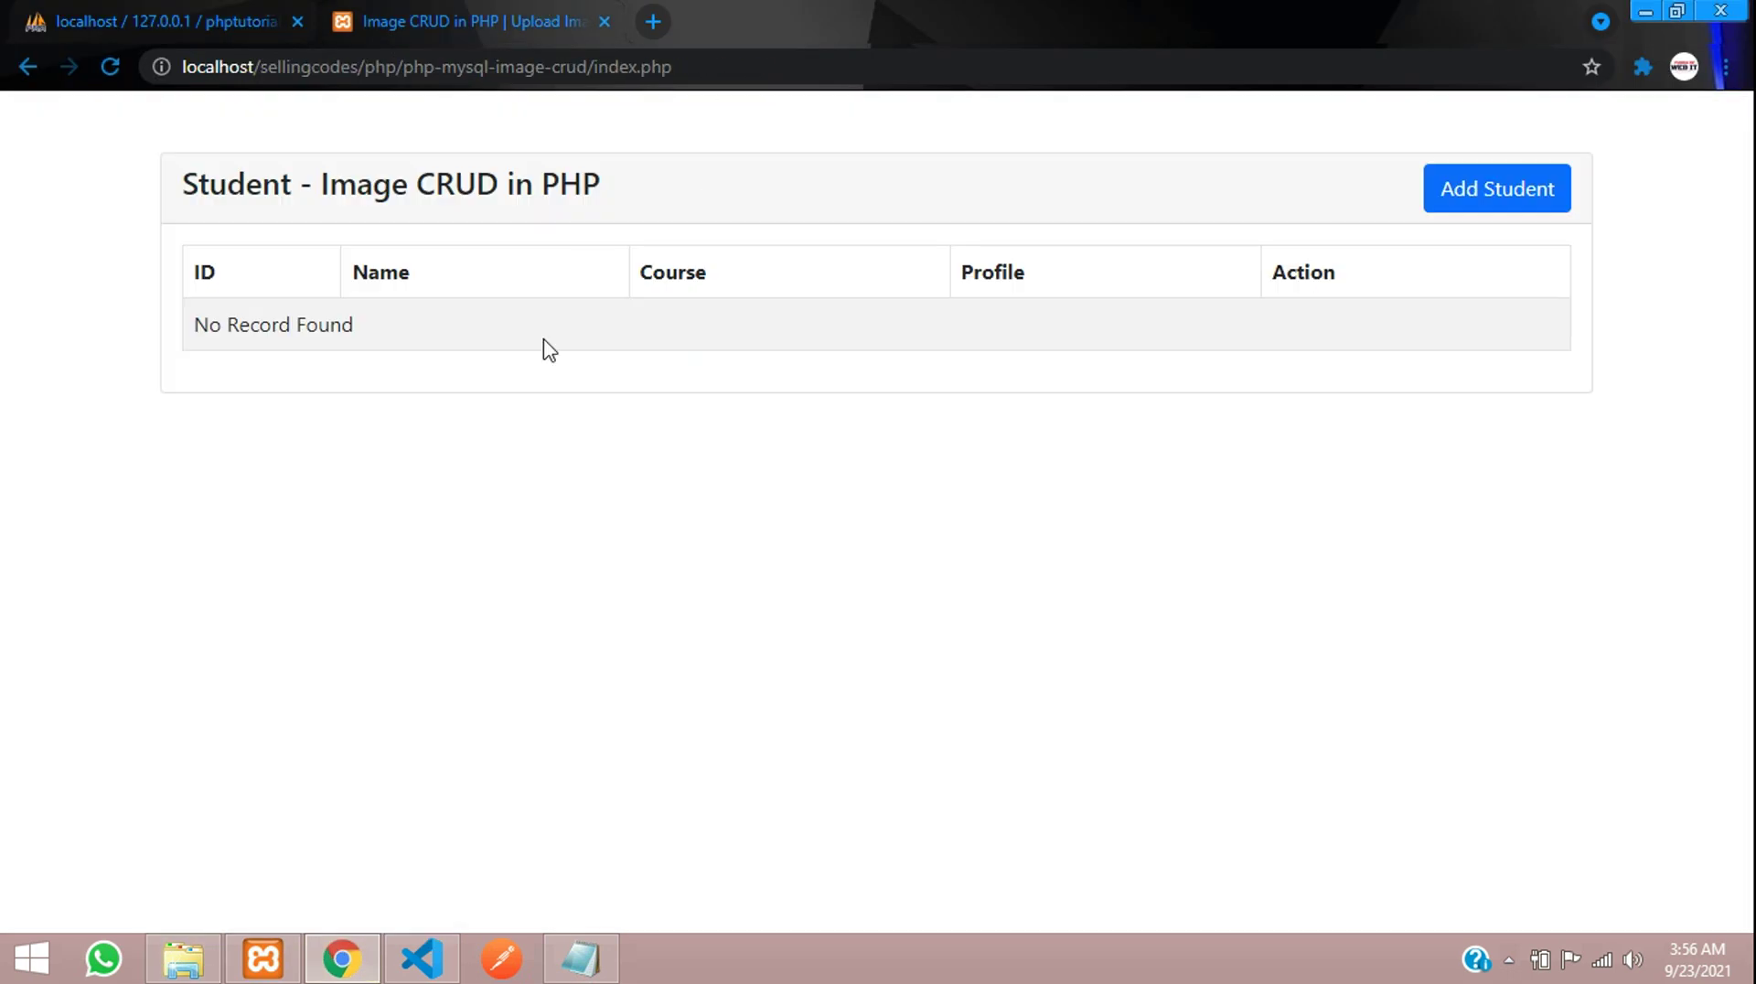
click(1524, 194)
click(657, 315)
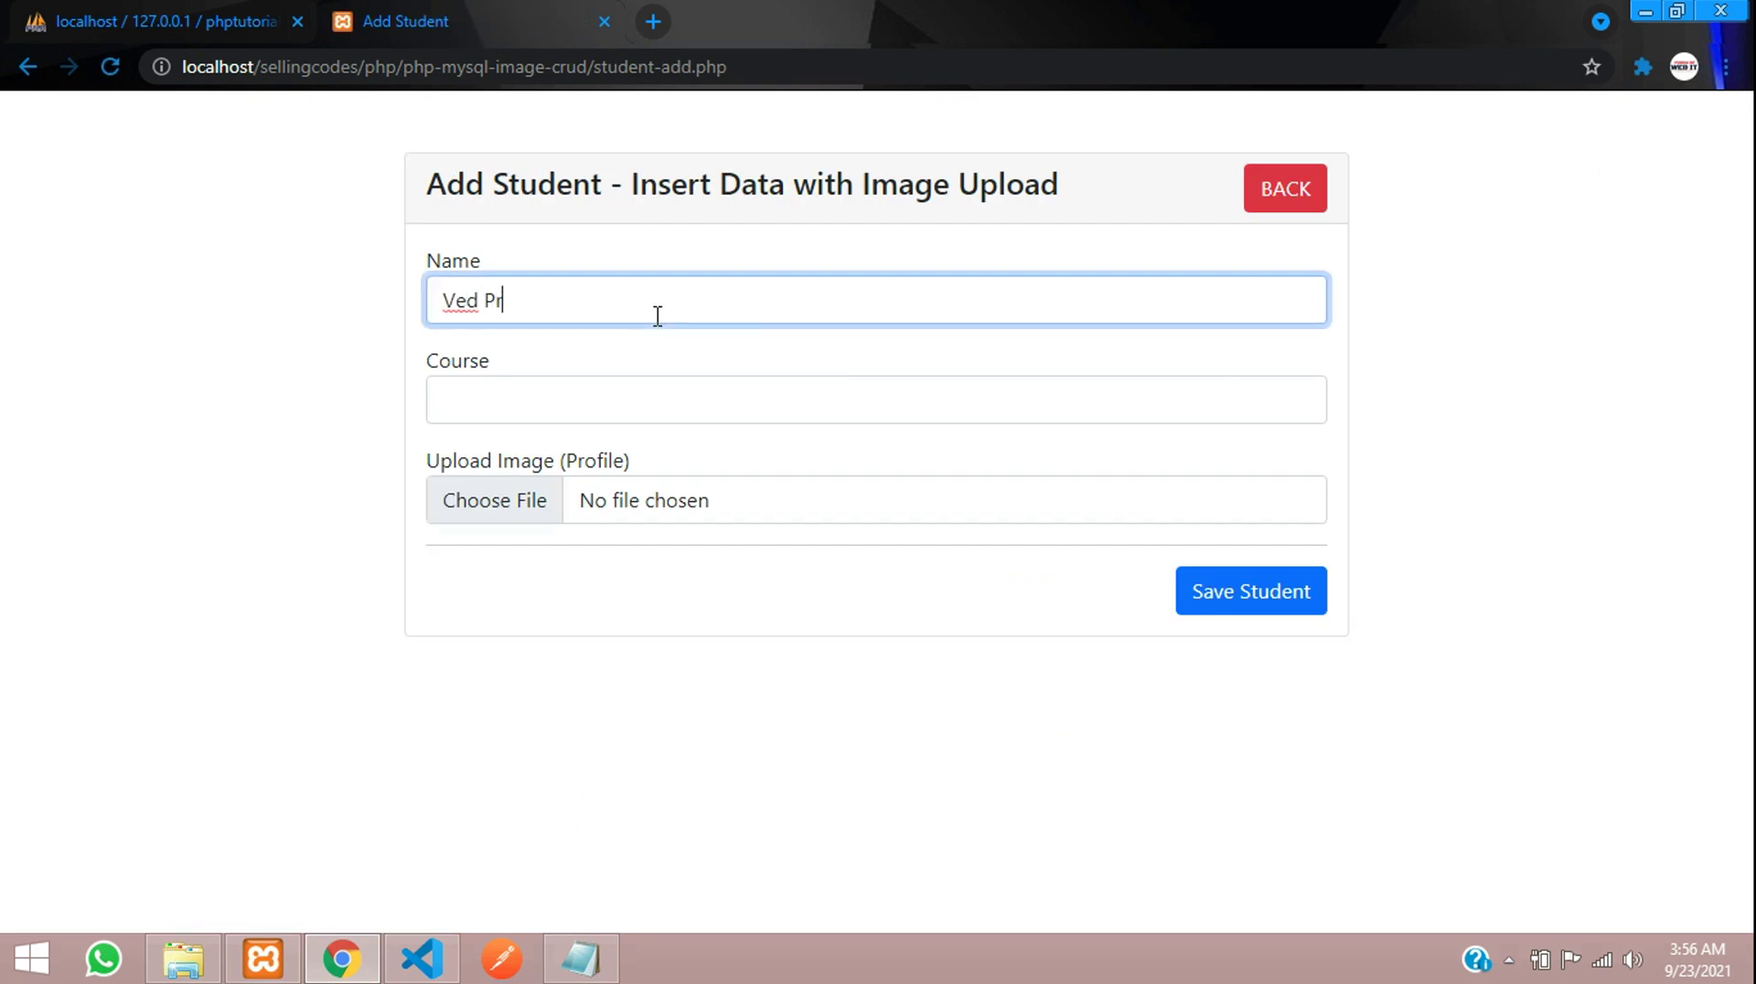
key(Tab)
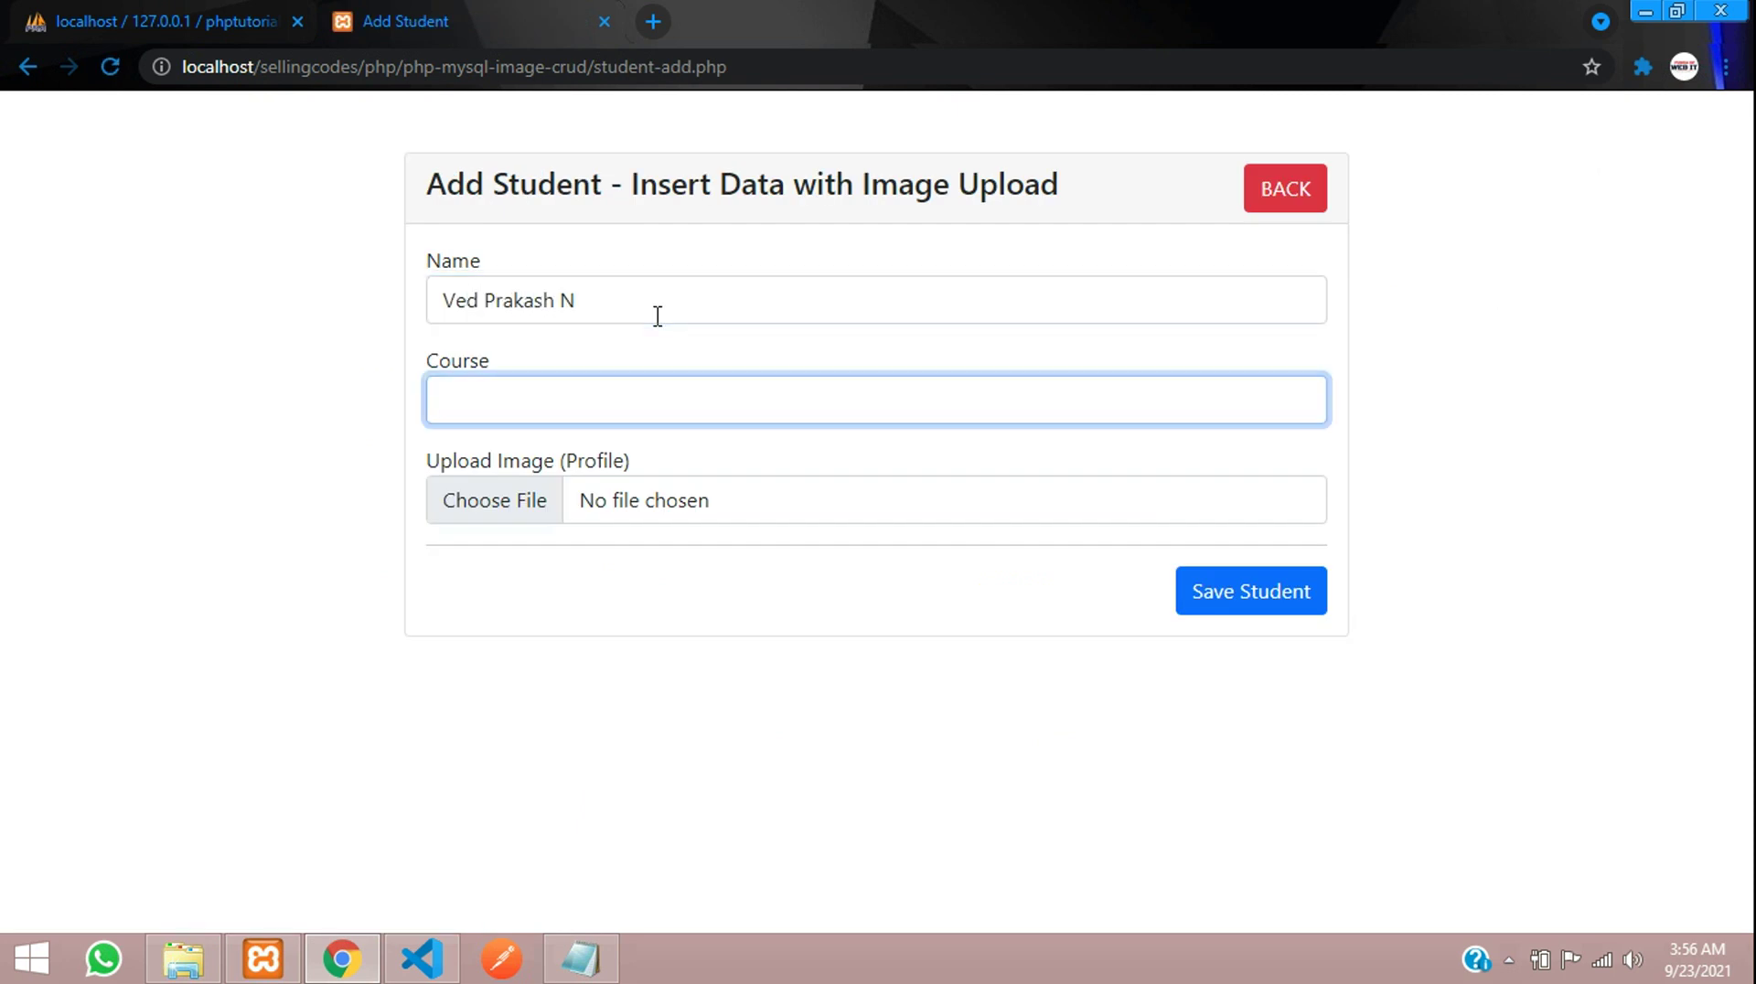
key(Tab)
click(646, 516)
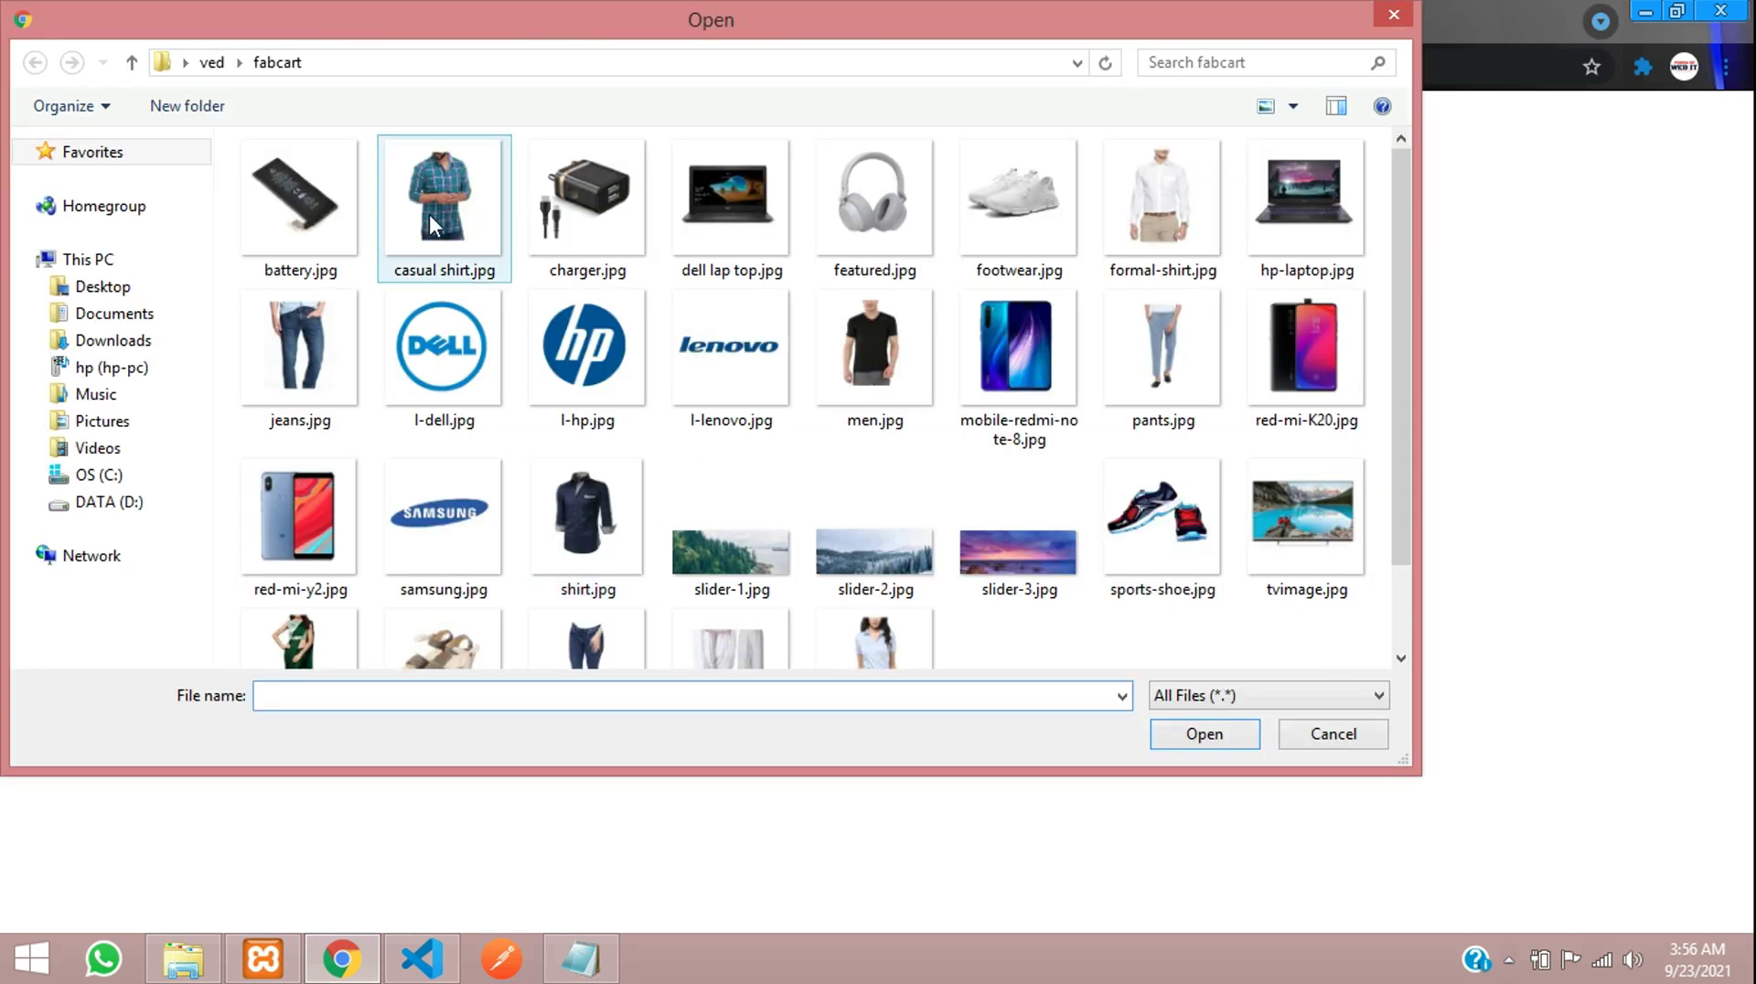
click(429, 207)
click(1157, 742)
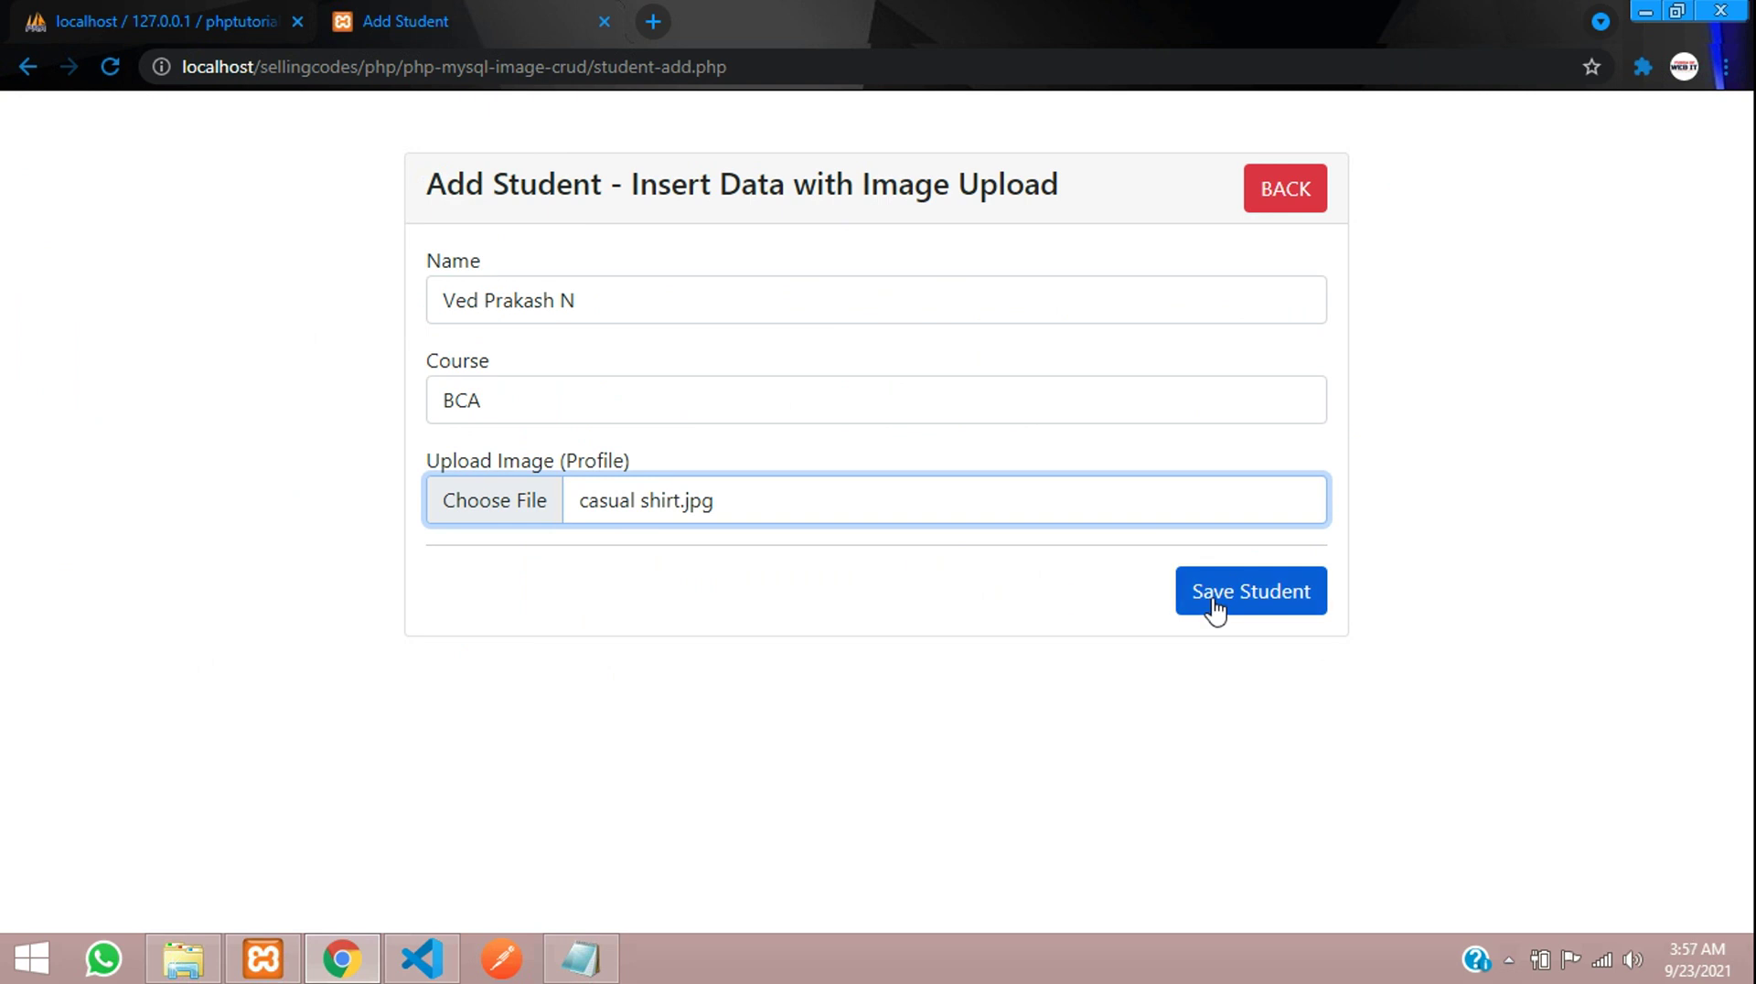
click(1214, 611)
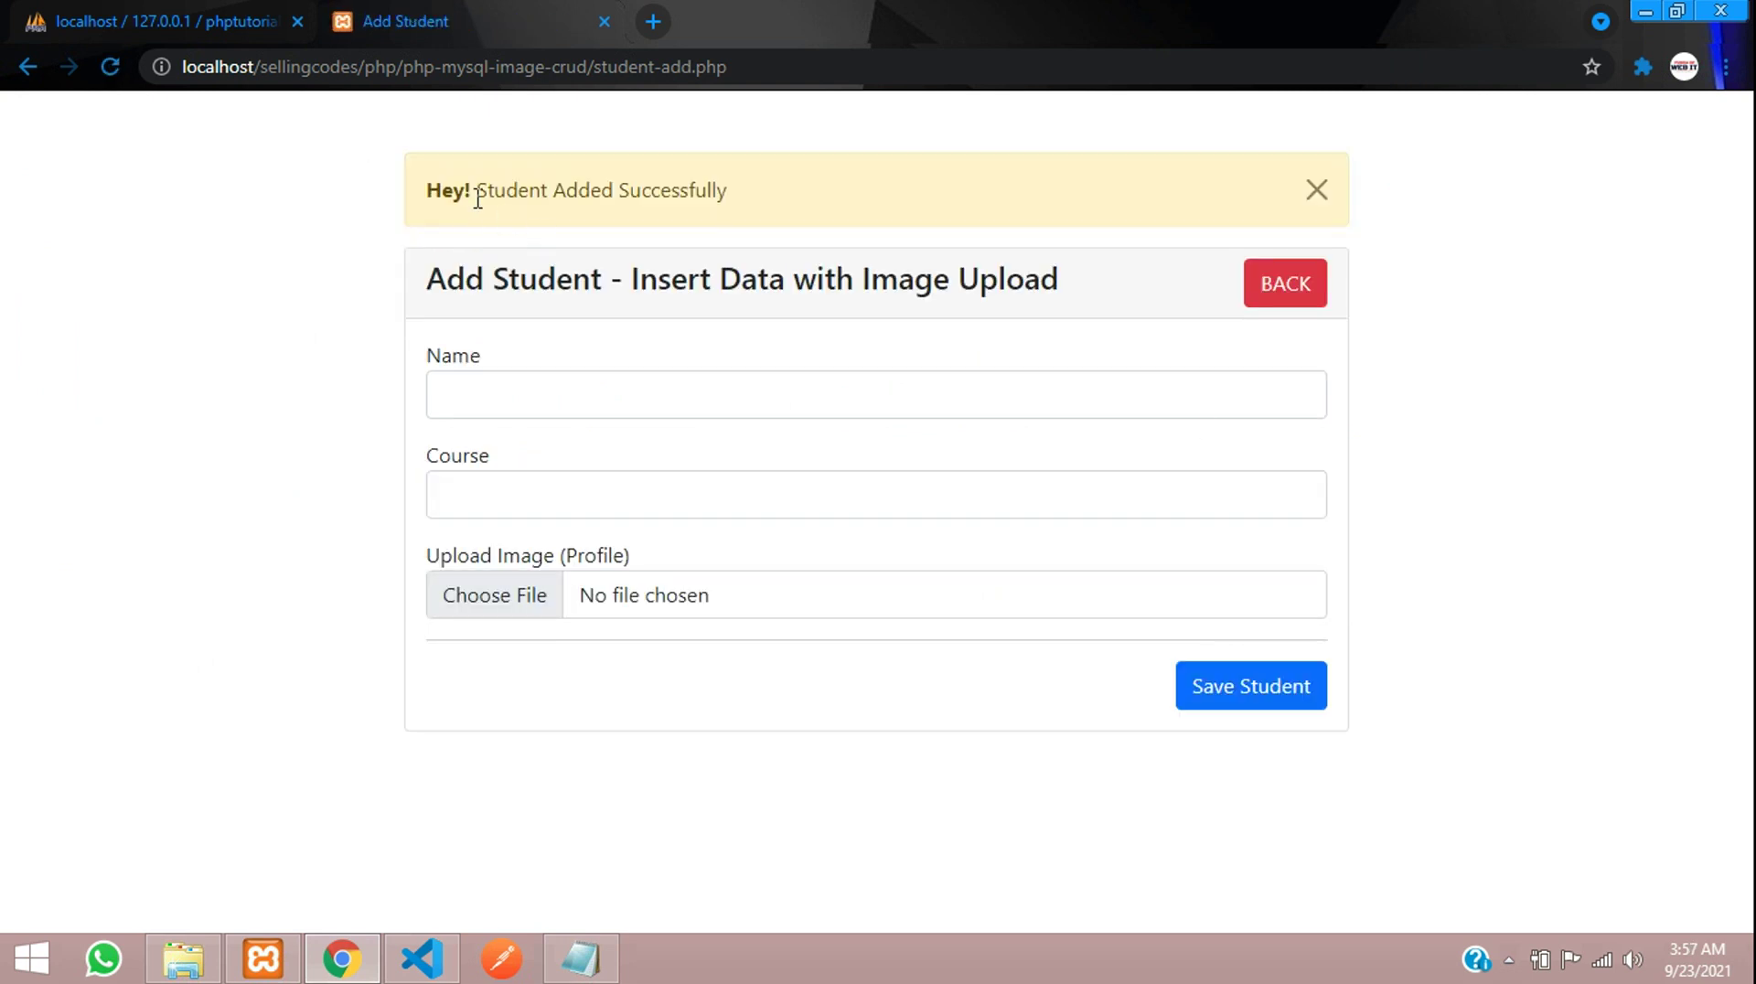
drag(478, 199, 846, 203)
Test form validation by submitting with empty fields, then with 'as' and 'asdad' but no image
click(545, 391)
click(1258, 688)
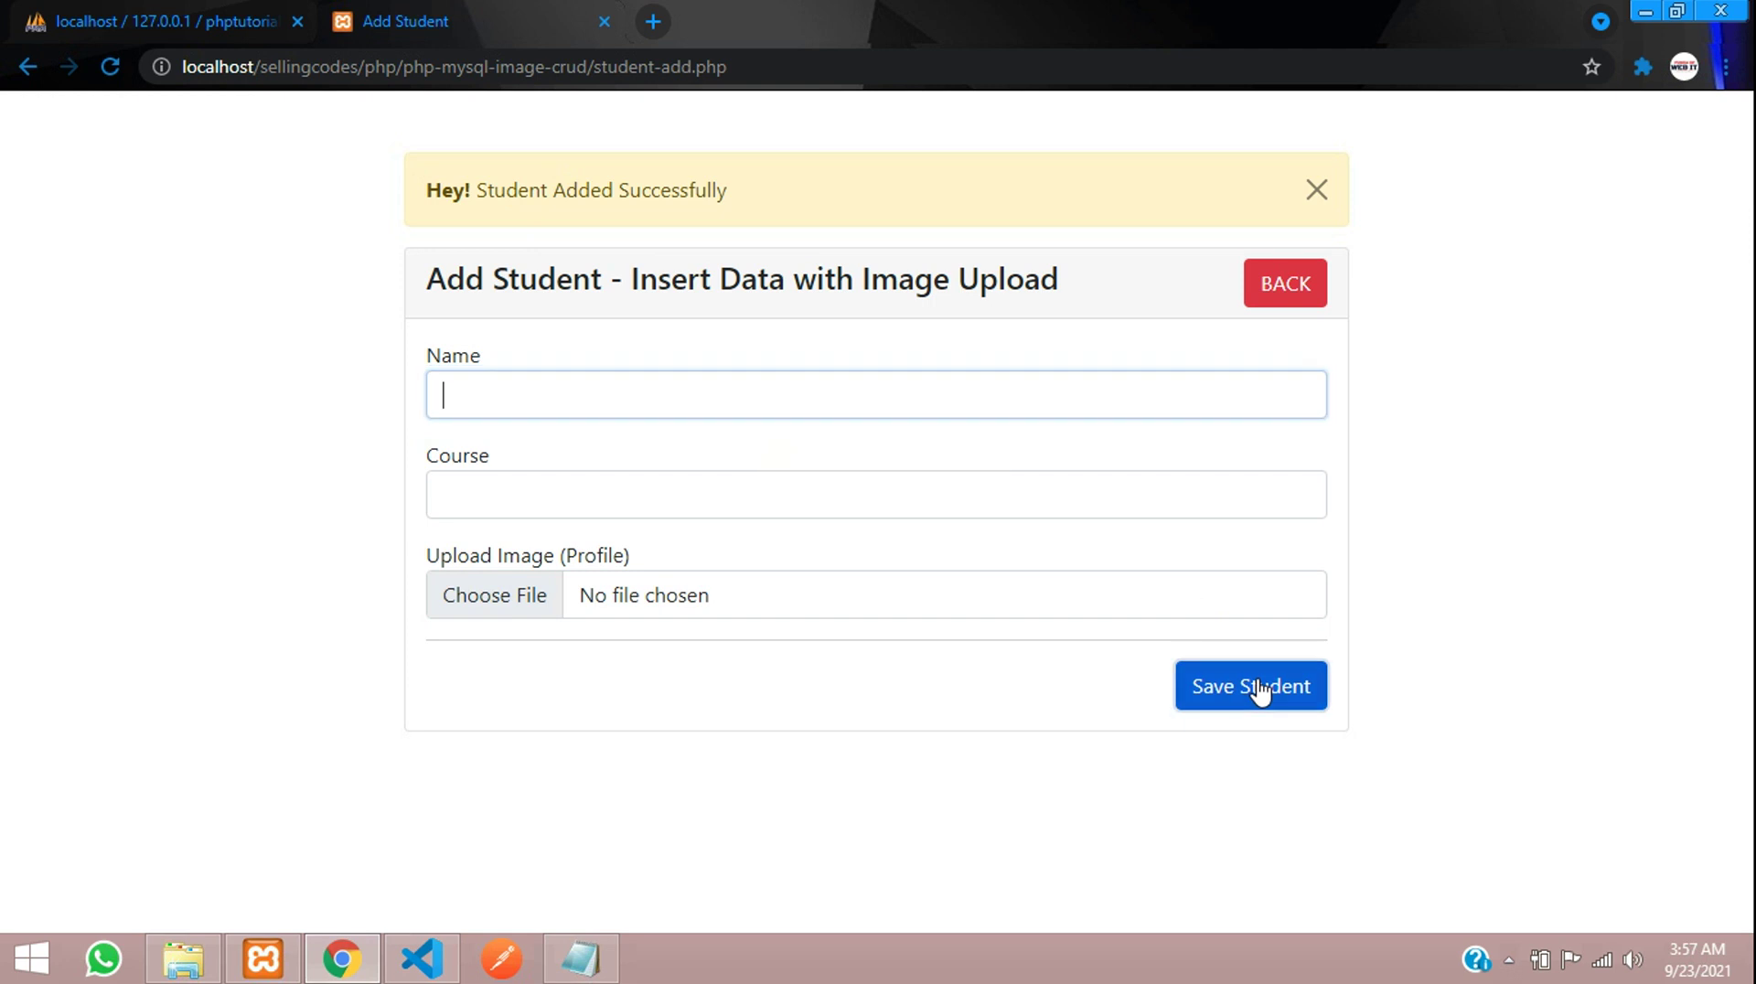
text(as)
click(1268, 690)
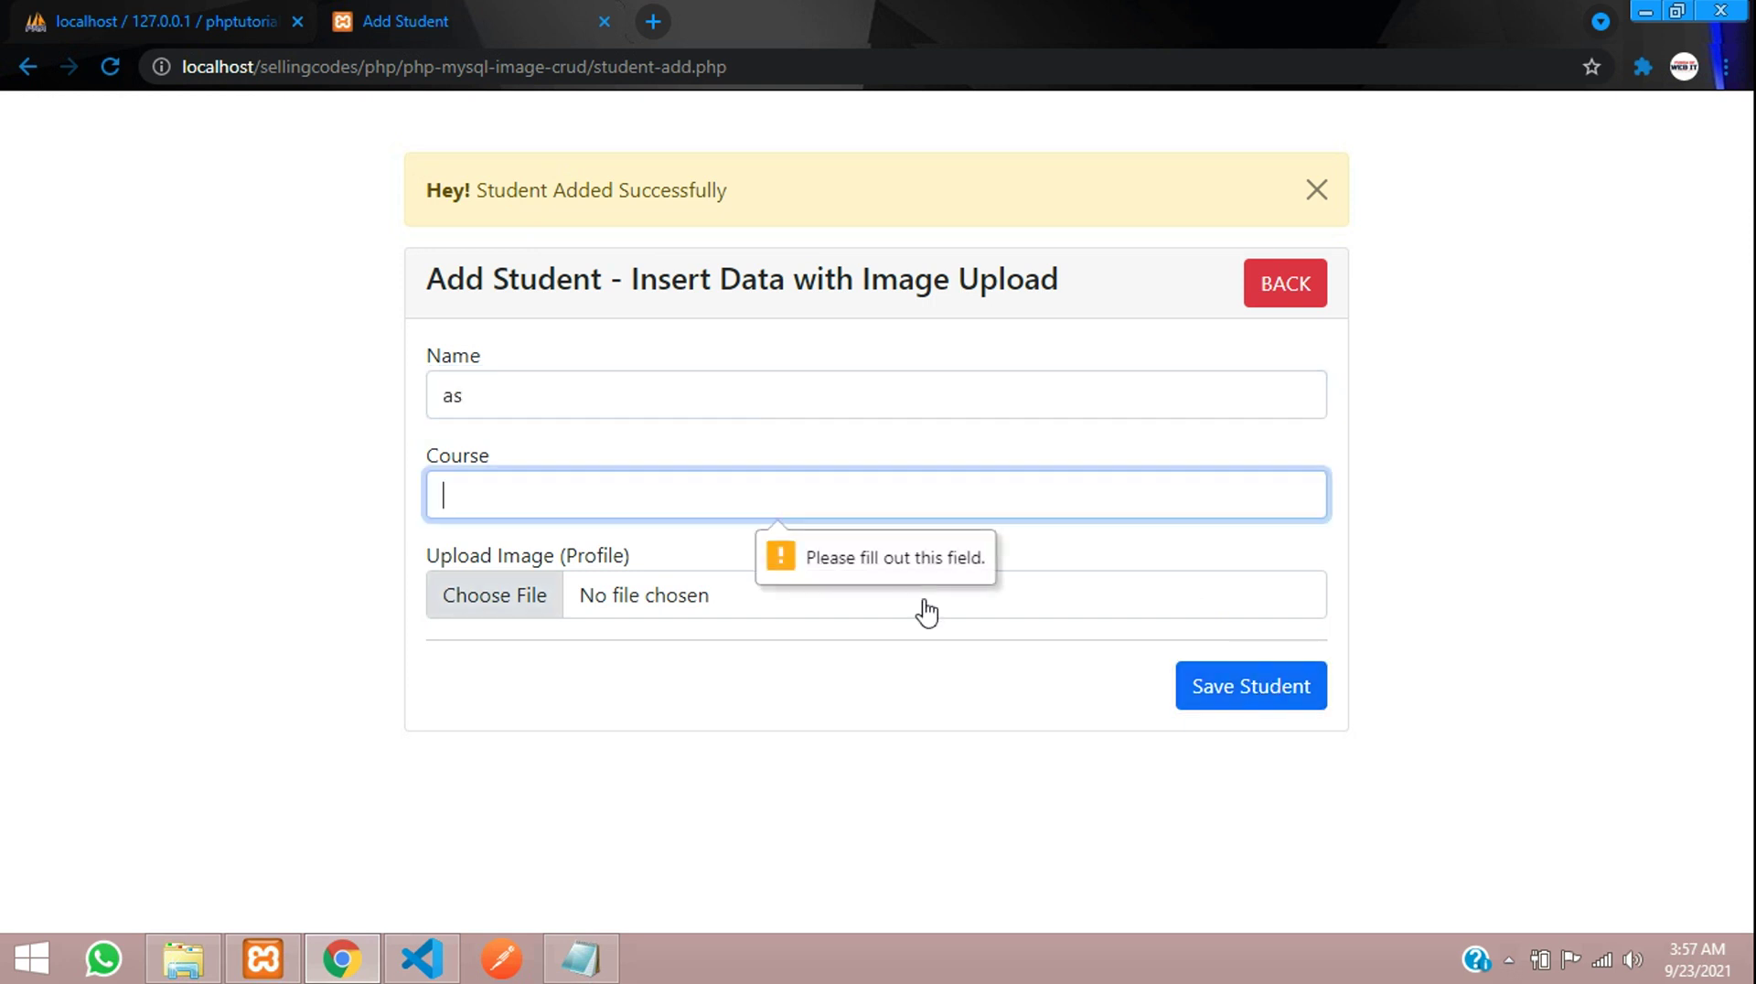
text(asdad)
click(1216, 681)
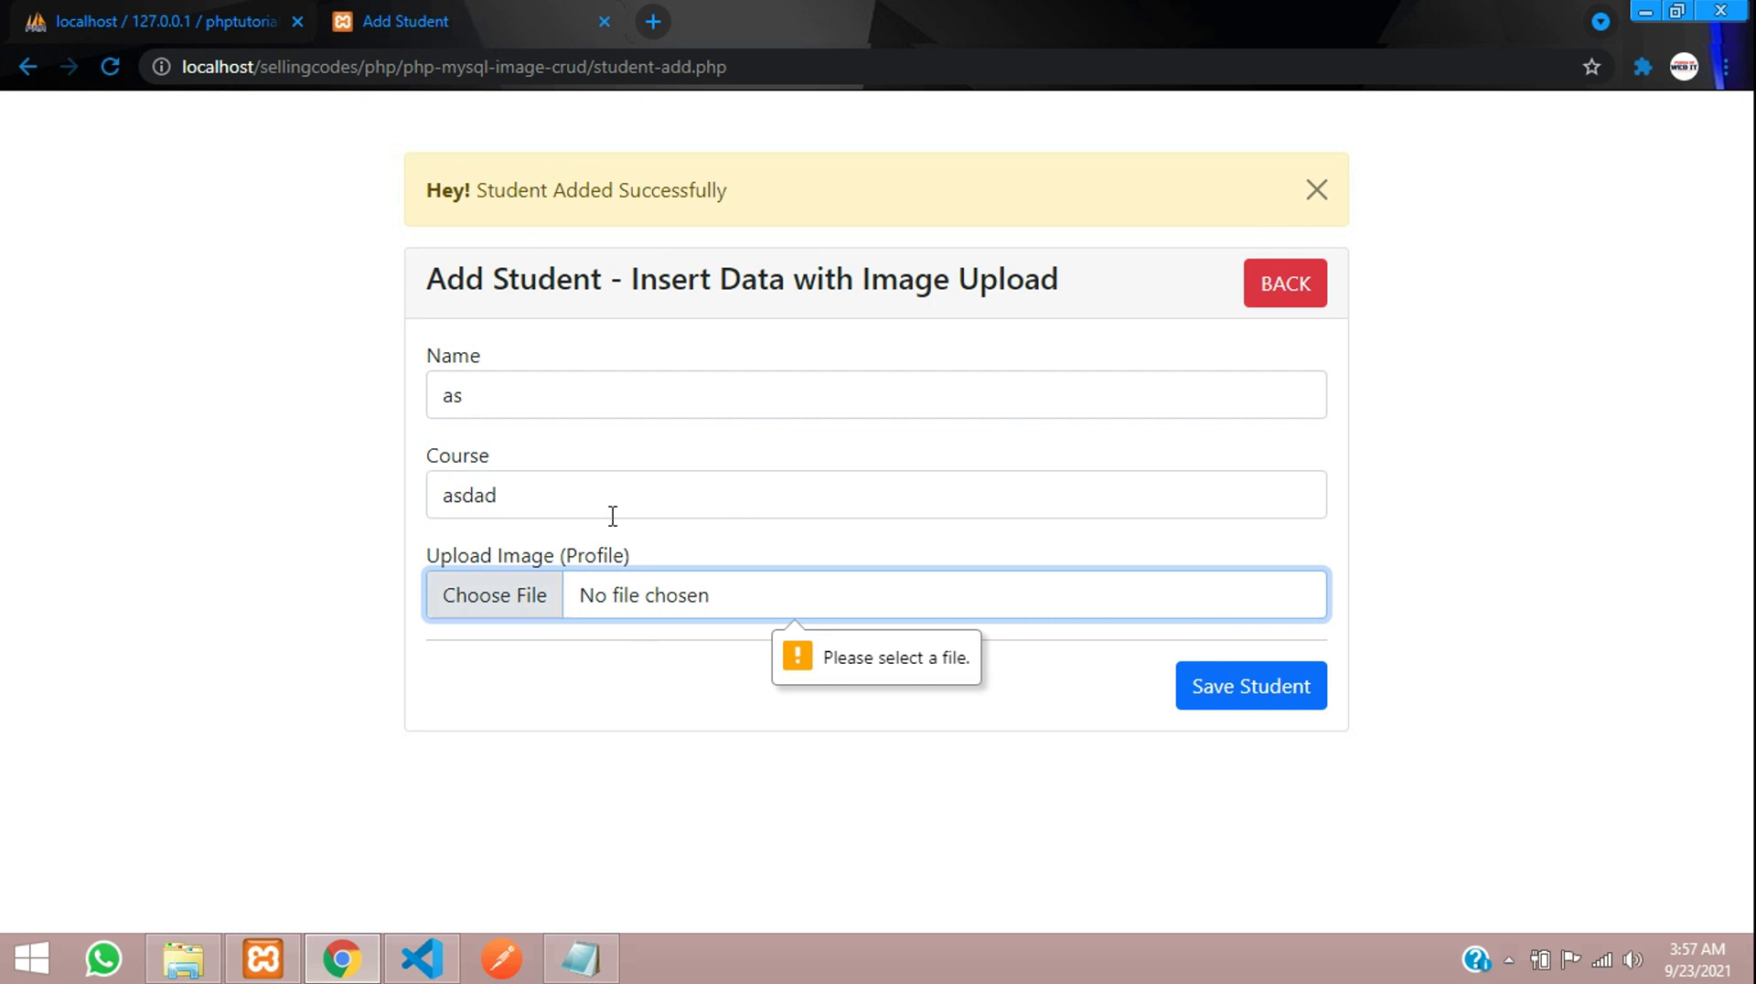
Dismiss the success message and go back to the one-record student list
drag(488, 191, 895, 195)
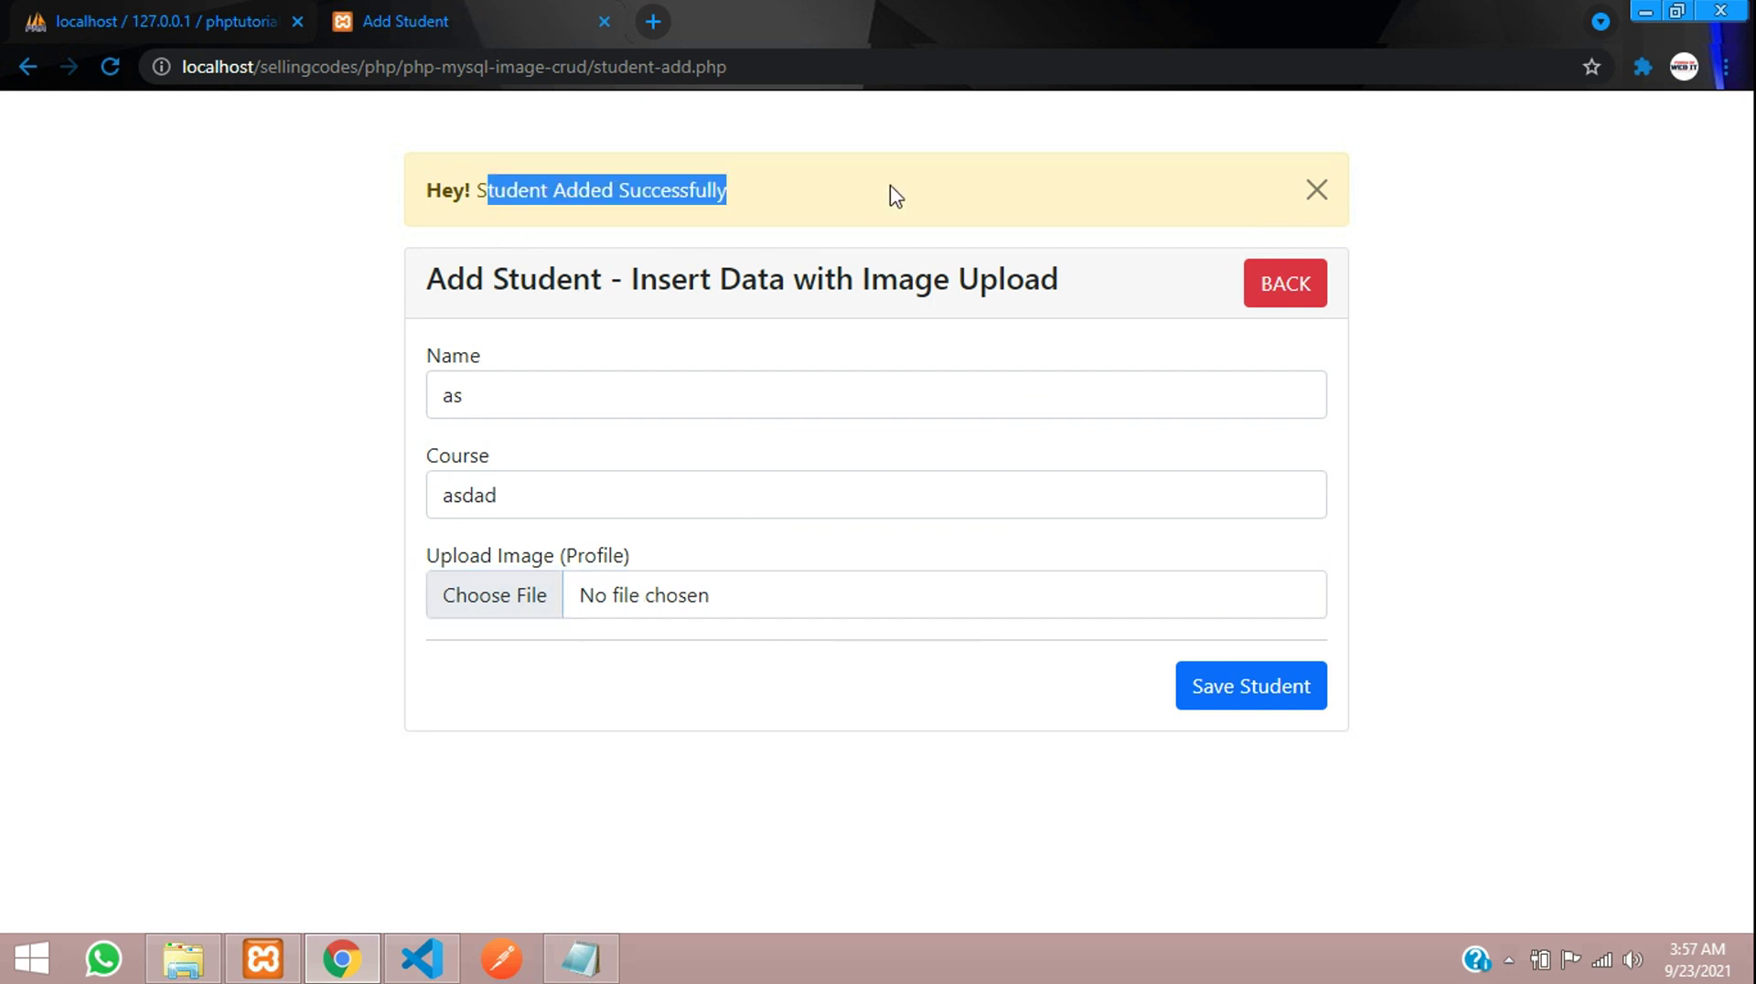
click(1314, 194)
click(1293, 203)
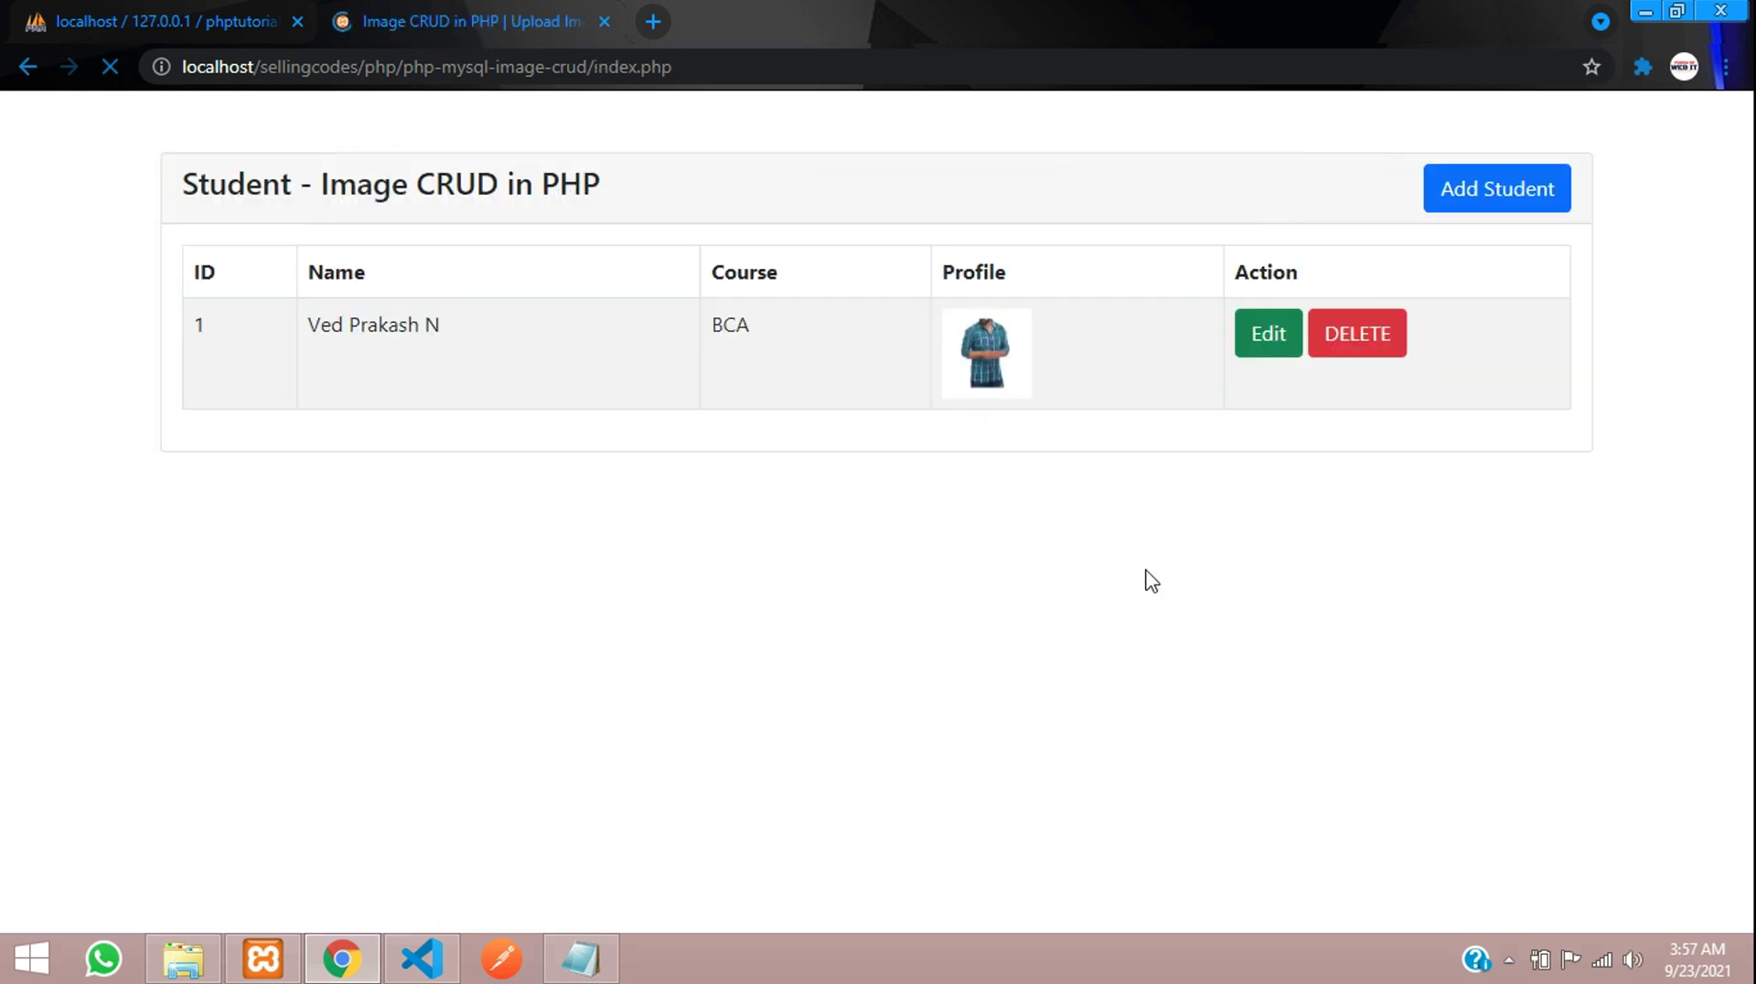
Start a new student with name 'adad' and course 'asdad'
click(1452, 213)
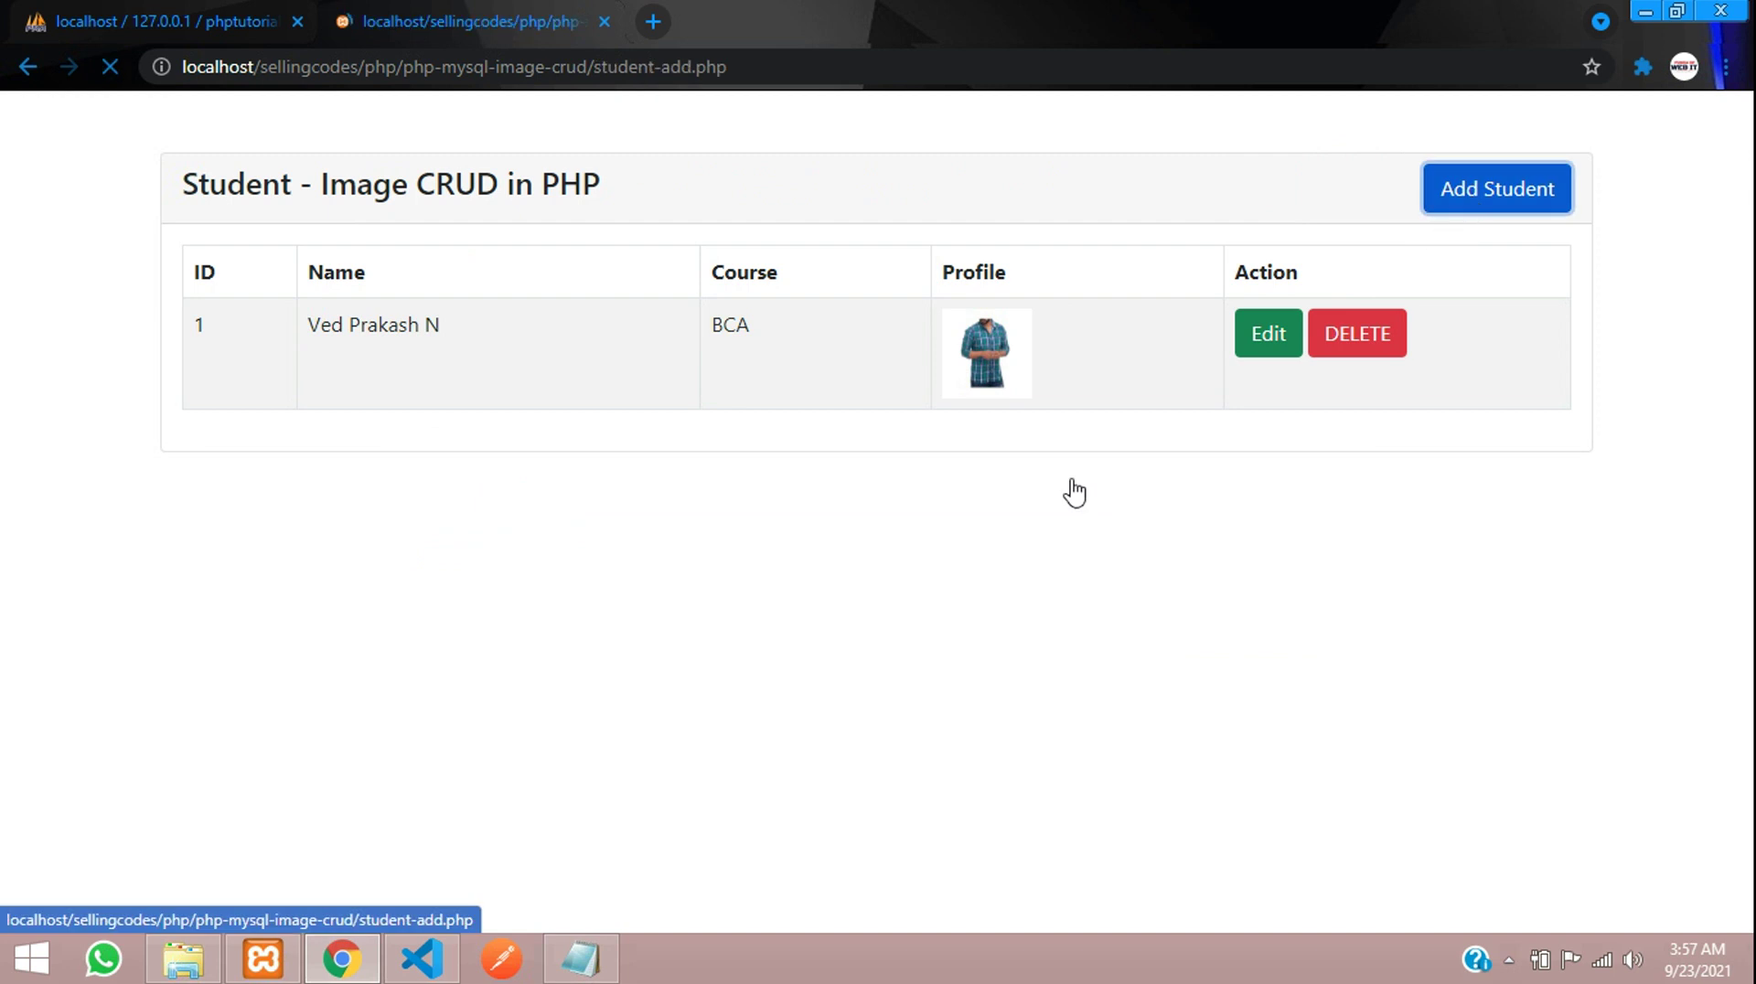
click(649, 312)
text(adad)
click(594, 407)
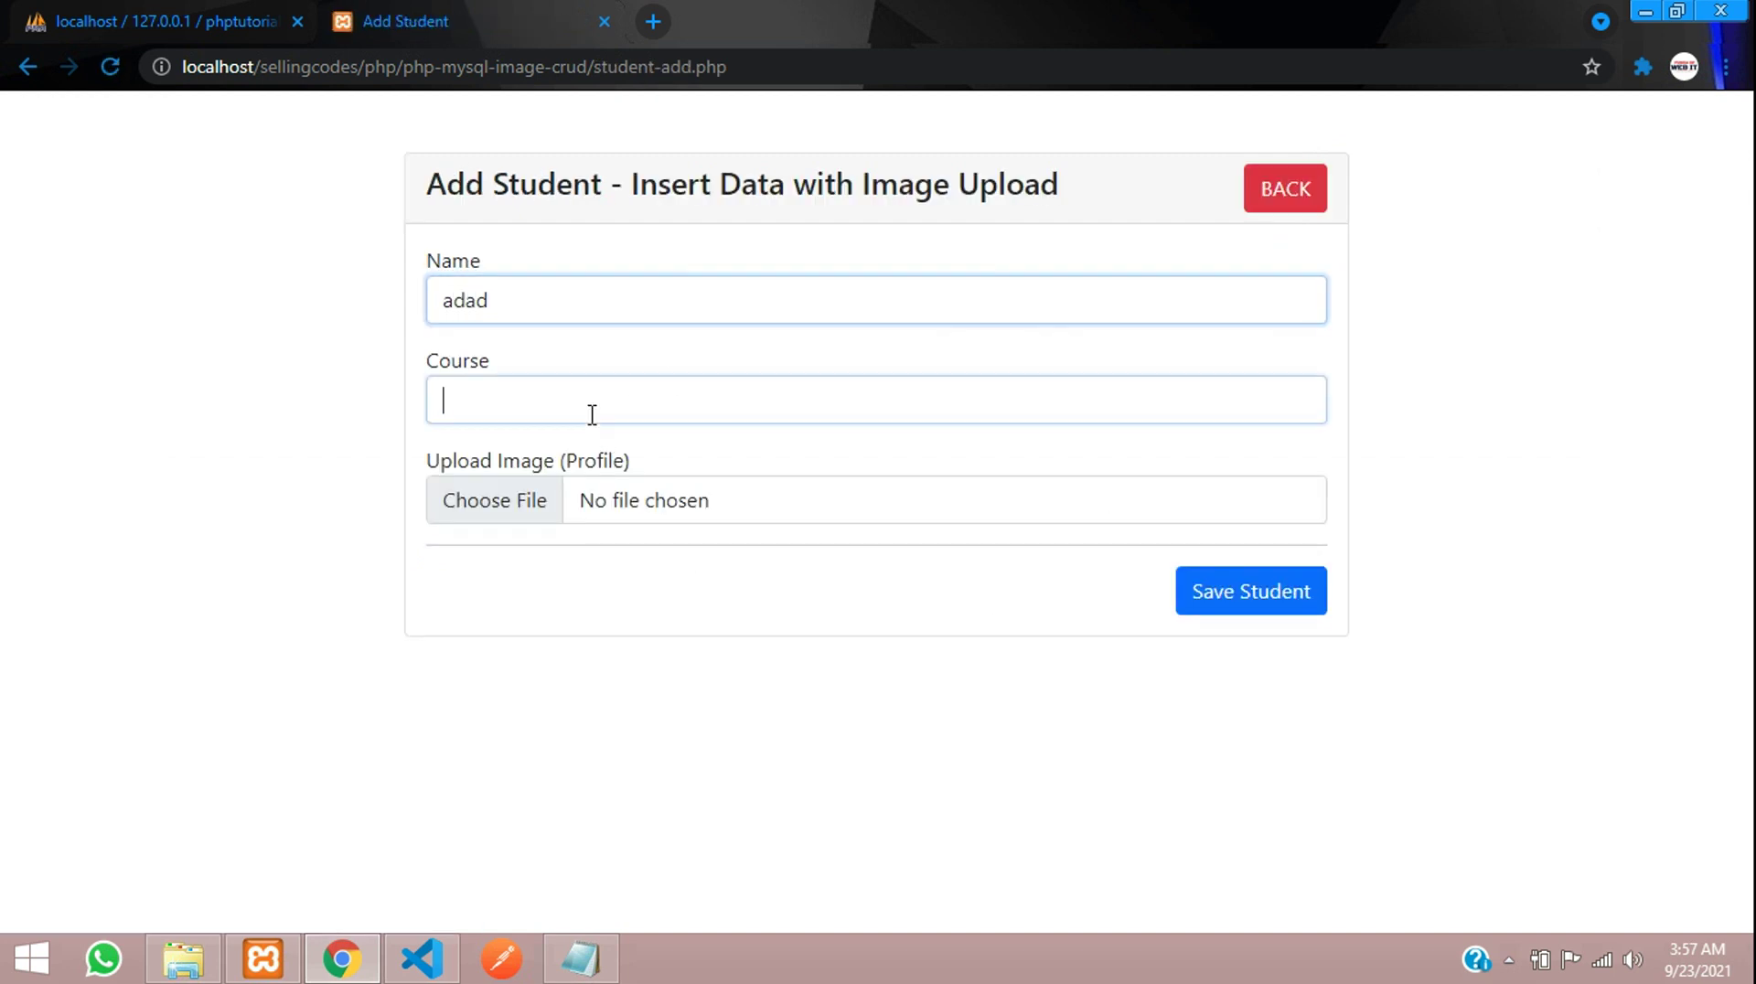
text(asdad)
Attach a PDF from Downloads, submit, and dismiss the only-jpg/png/jpeg warning
click(618, 498)
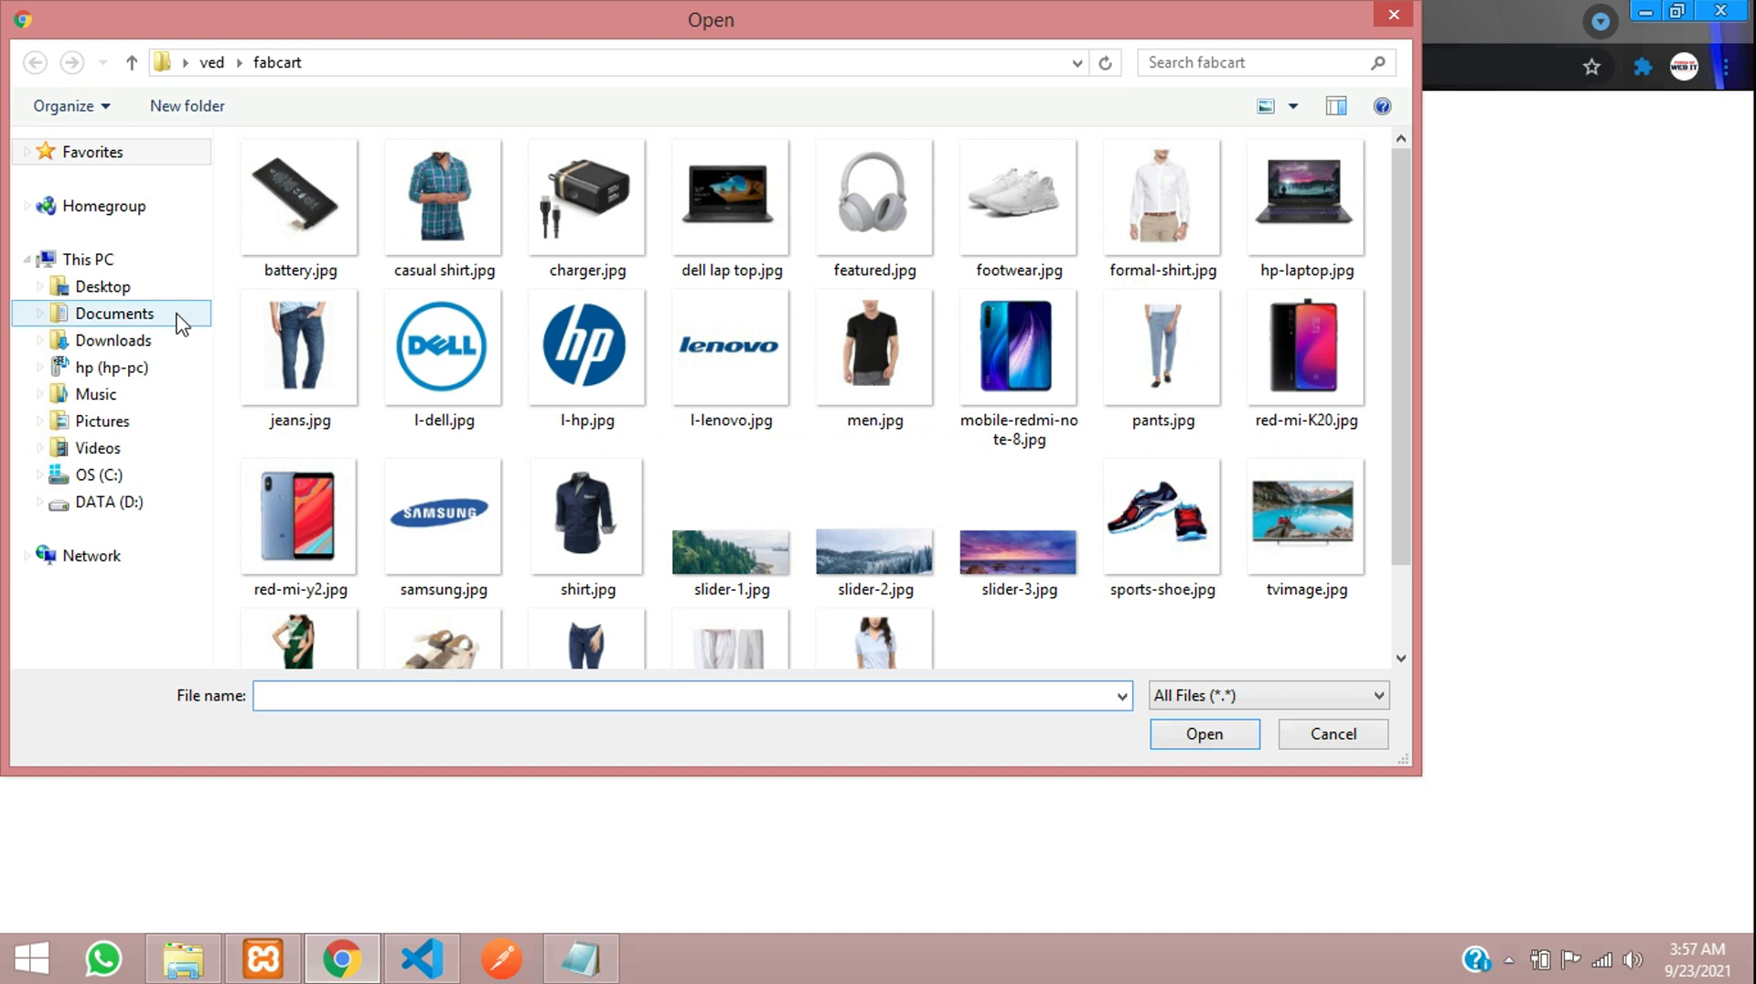
click(146, 344)
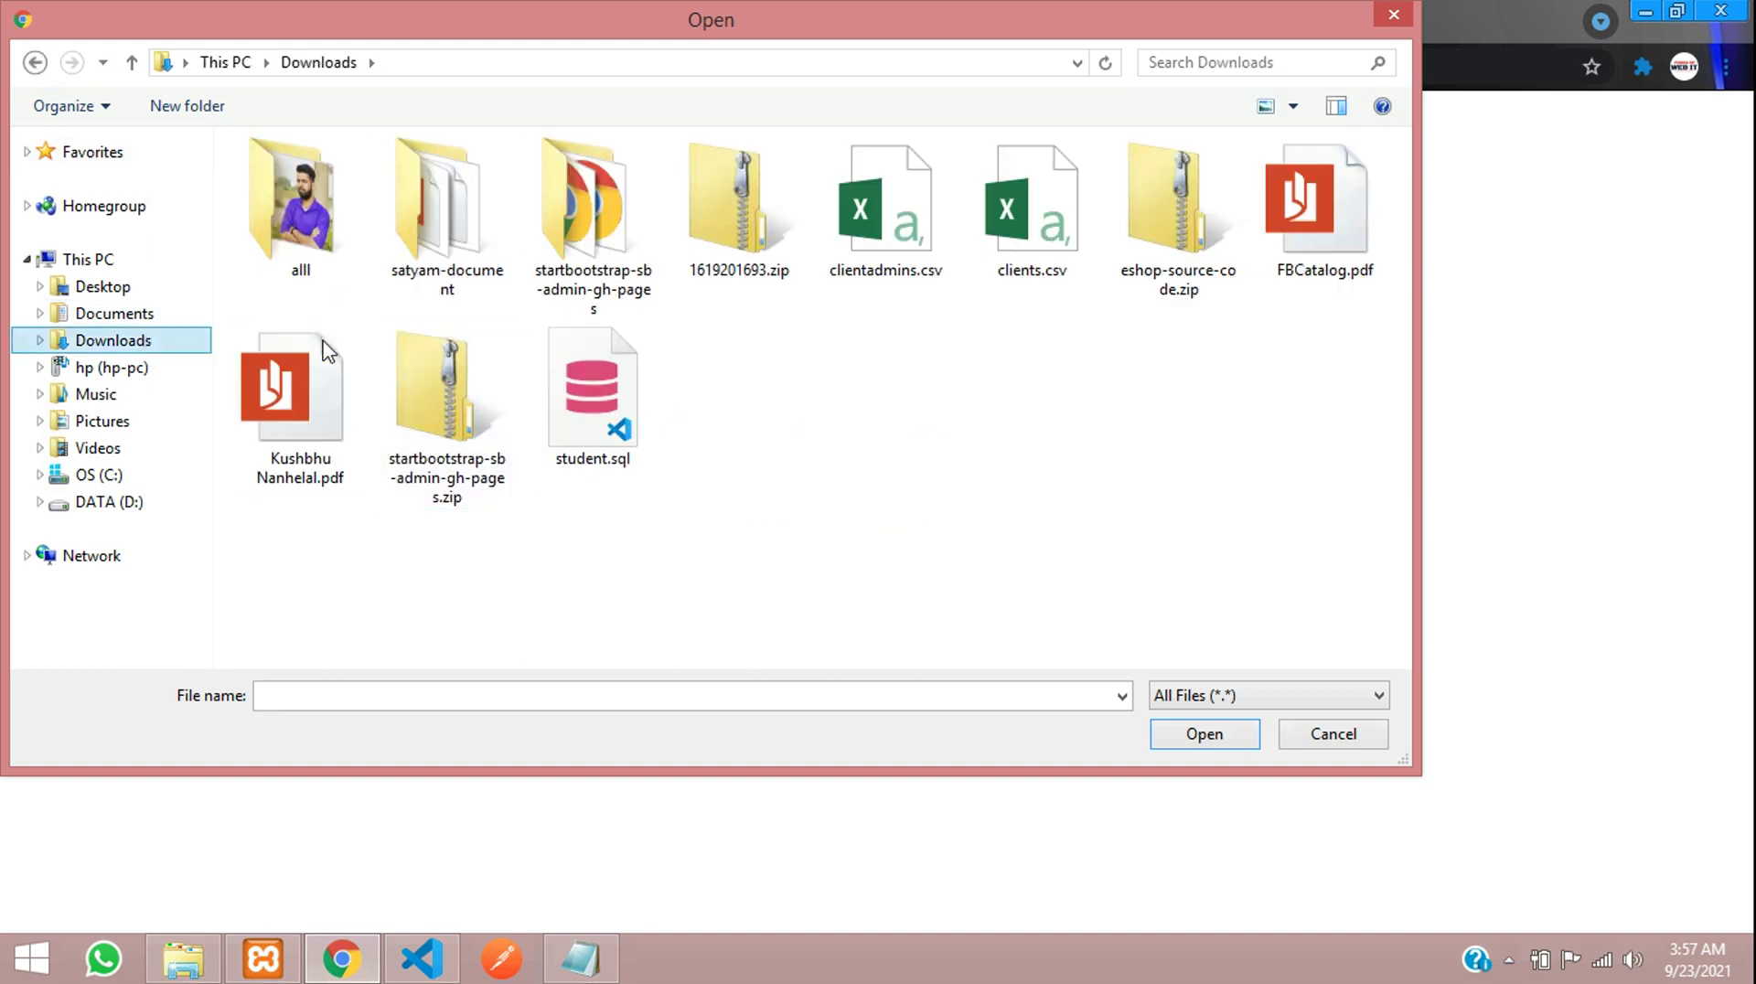
click(289, 426)
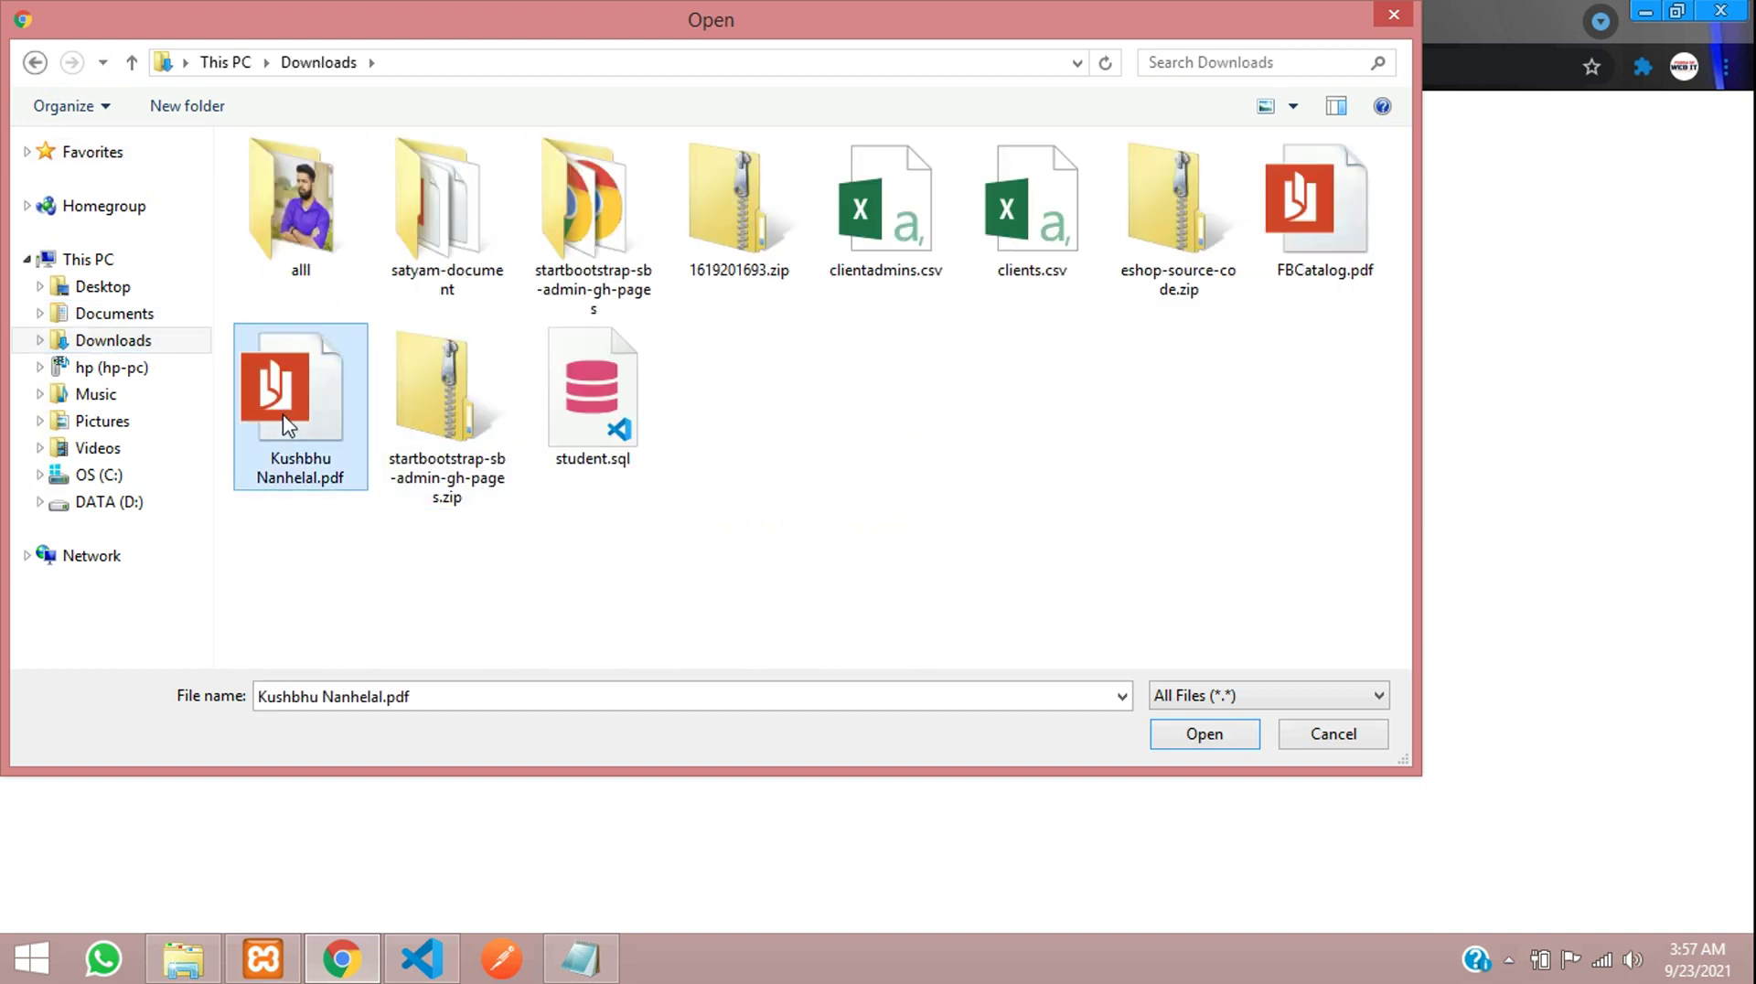
click(1230, 746)
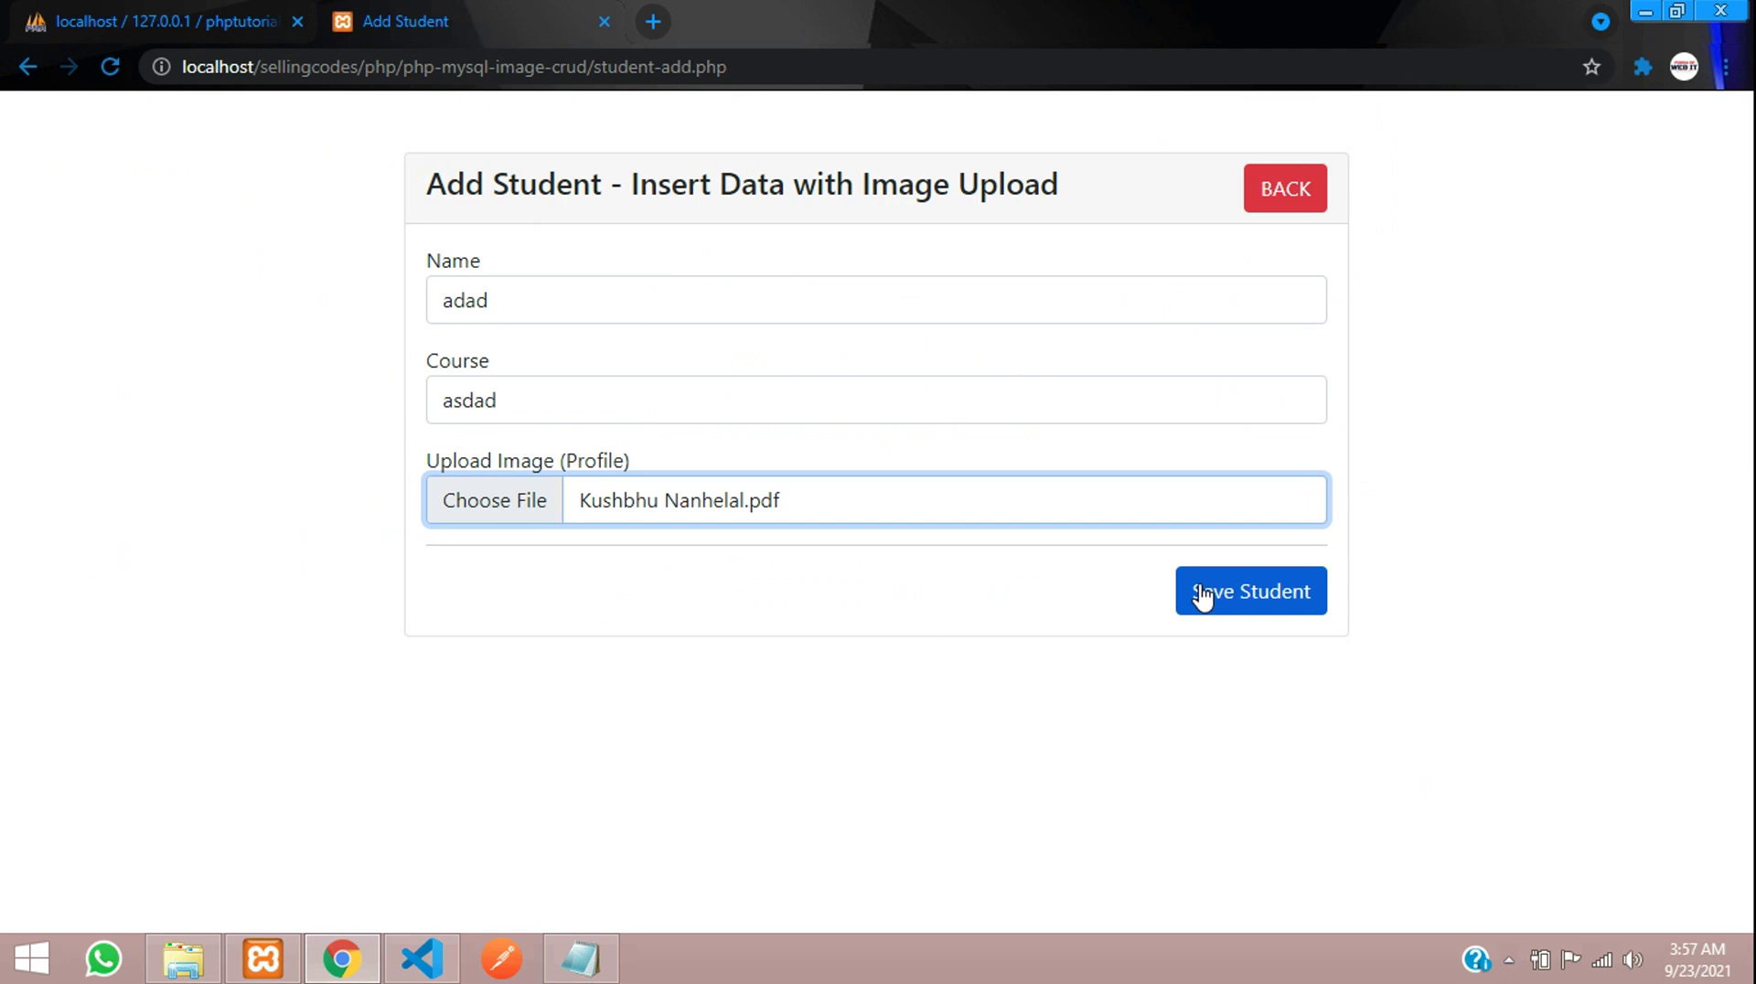
click(1193, 592)
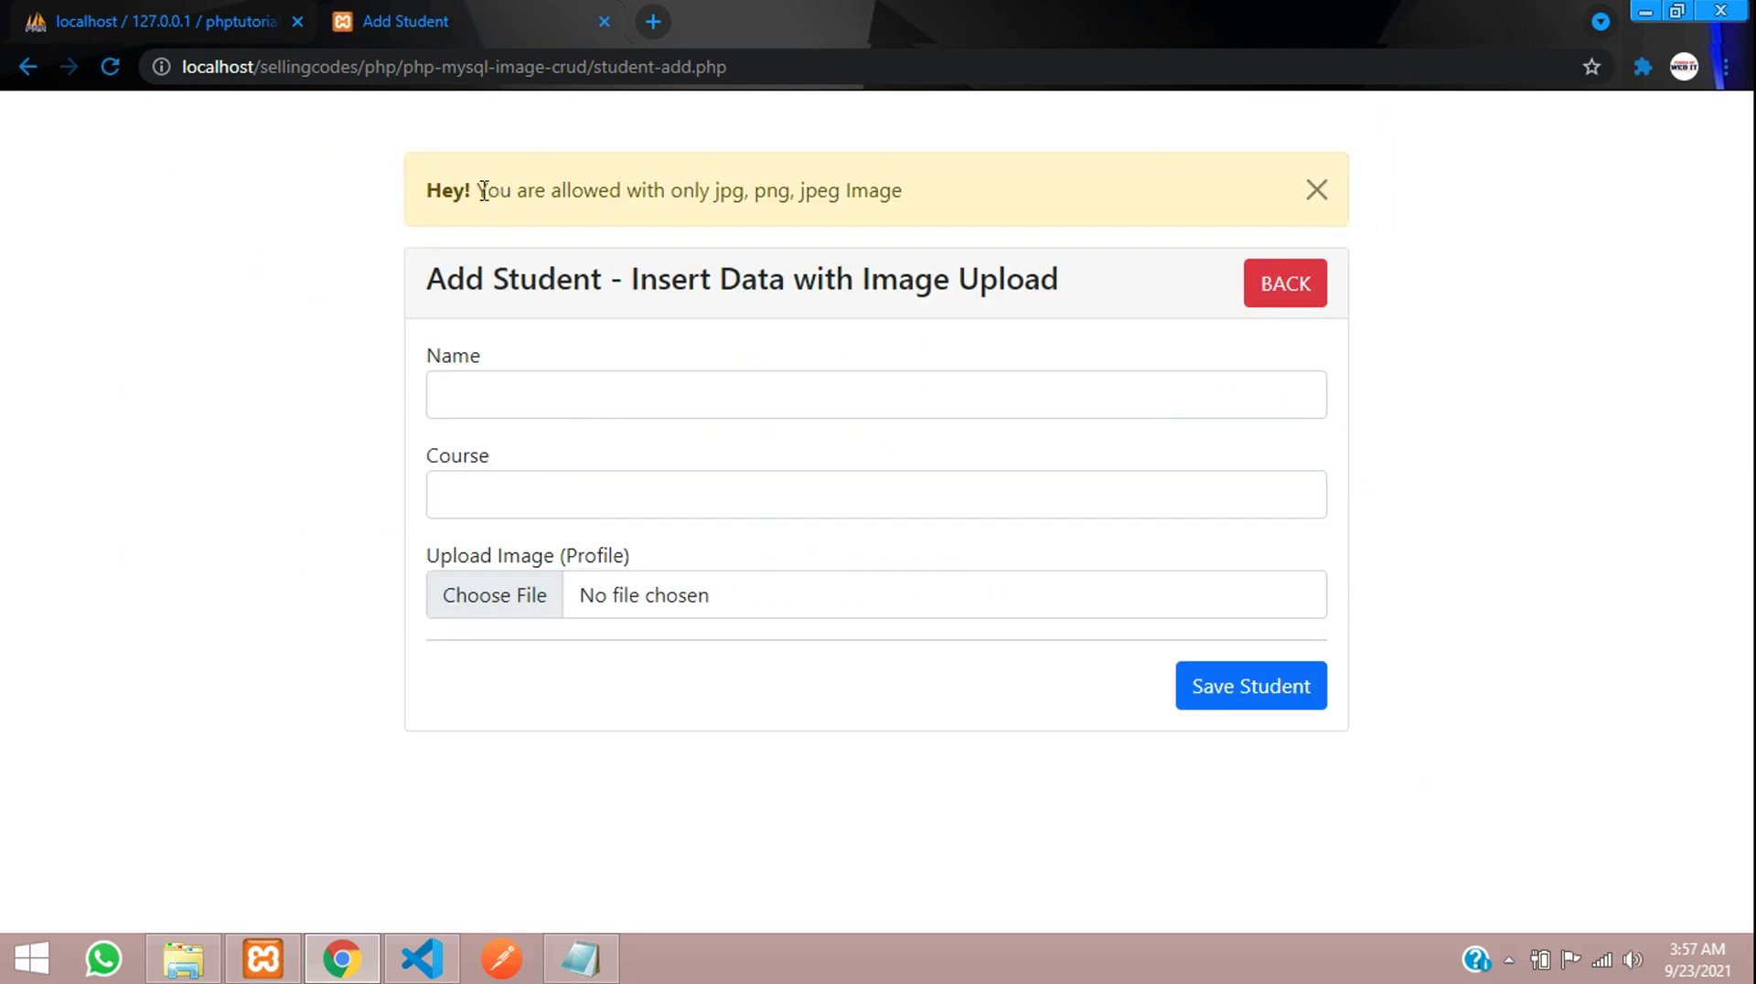
drag(482, 190, 941, 209)
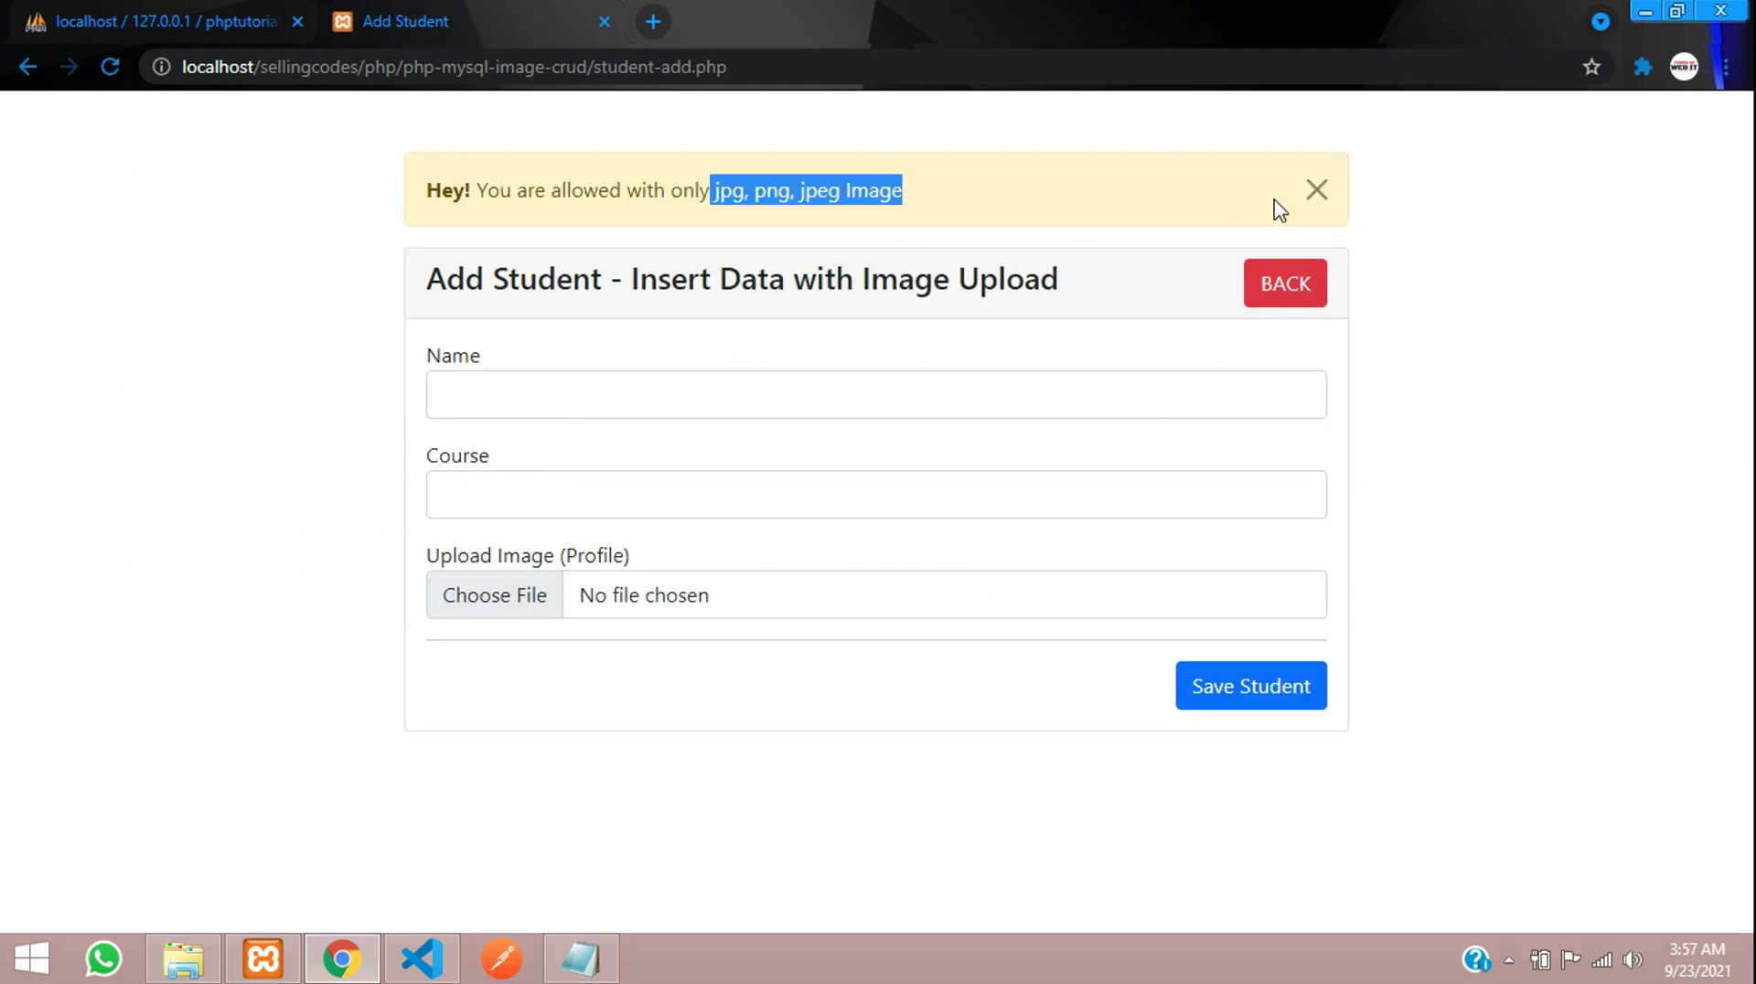
click(1315, 190)
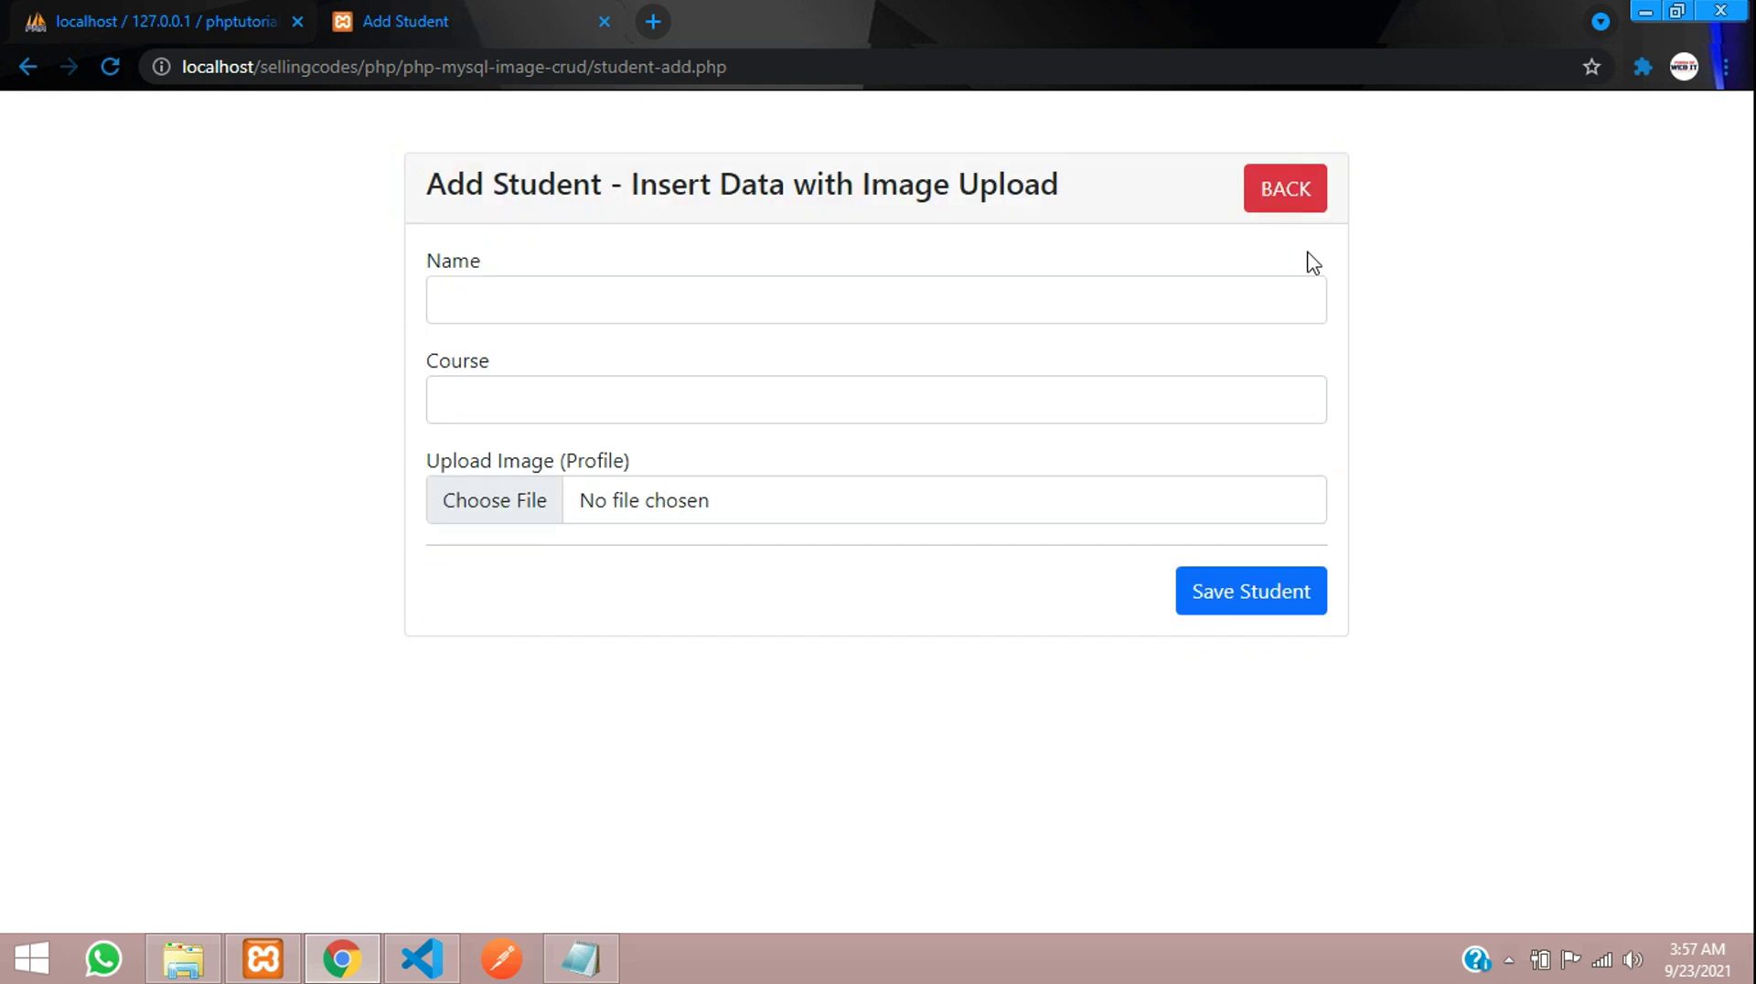
Return to the list and enter a second student's name and course BCA
click(1285, 192)
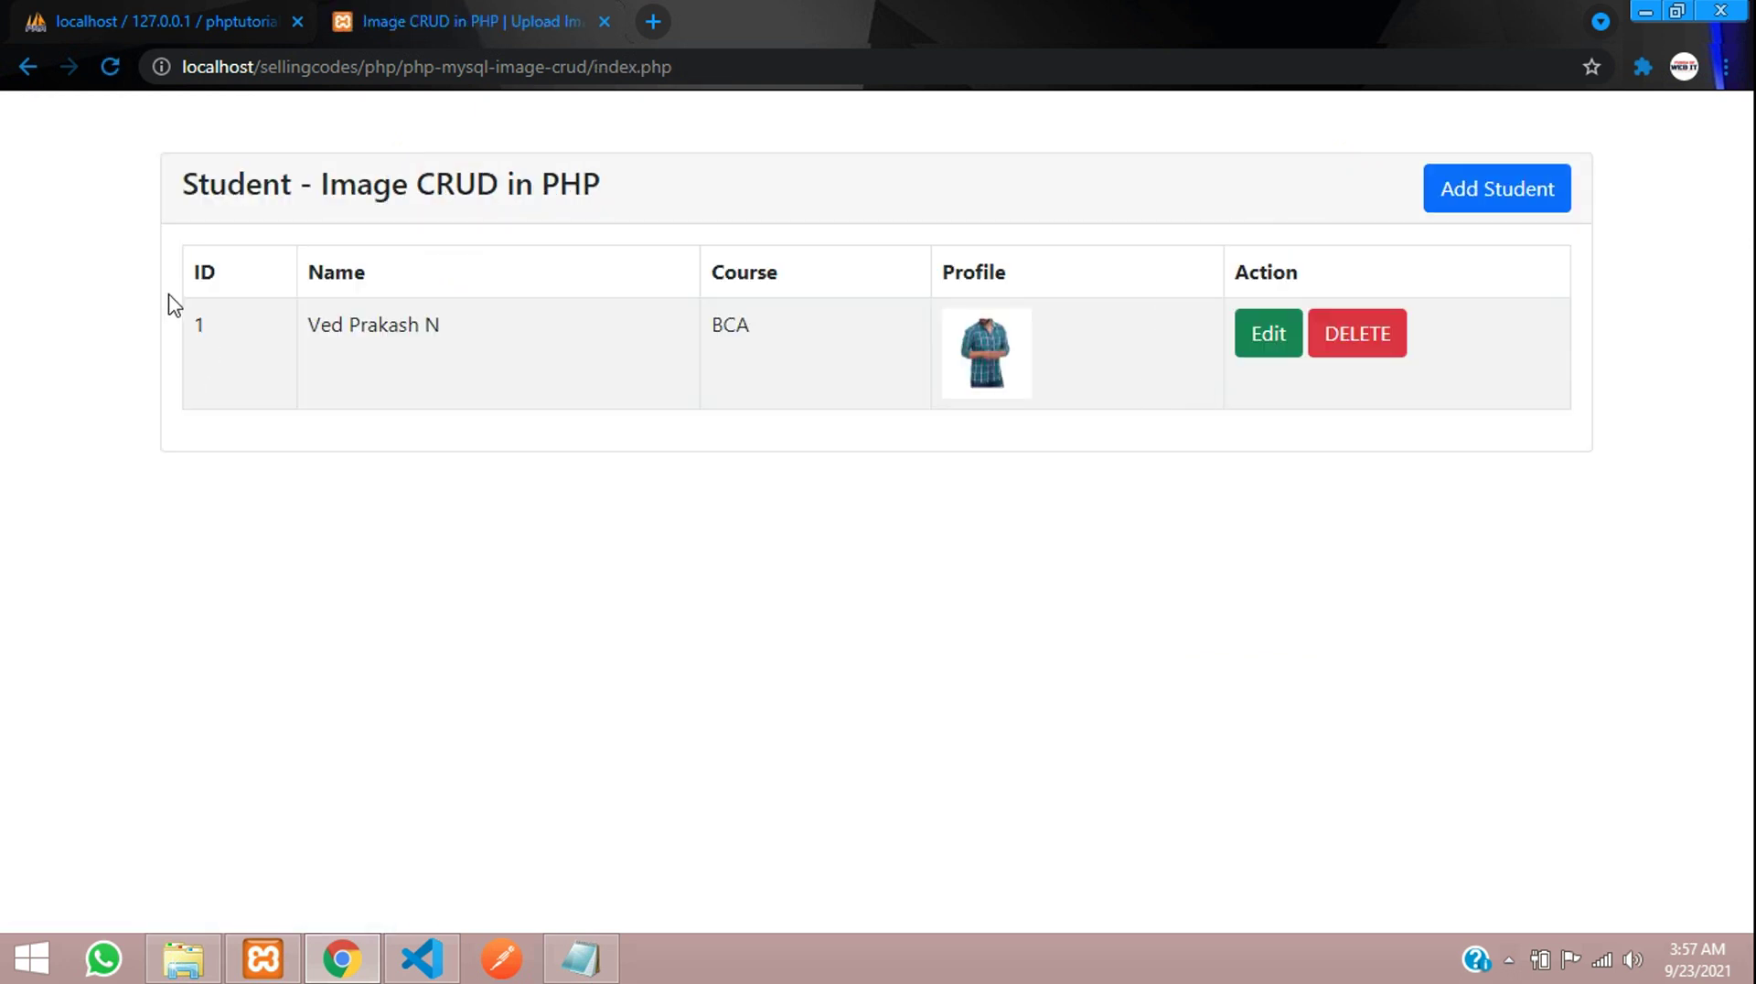
drag(195, 331, 578, 325)
click(578, 325)
click(1434, 209)
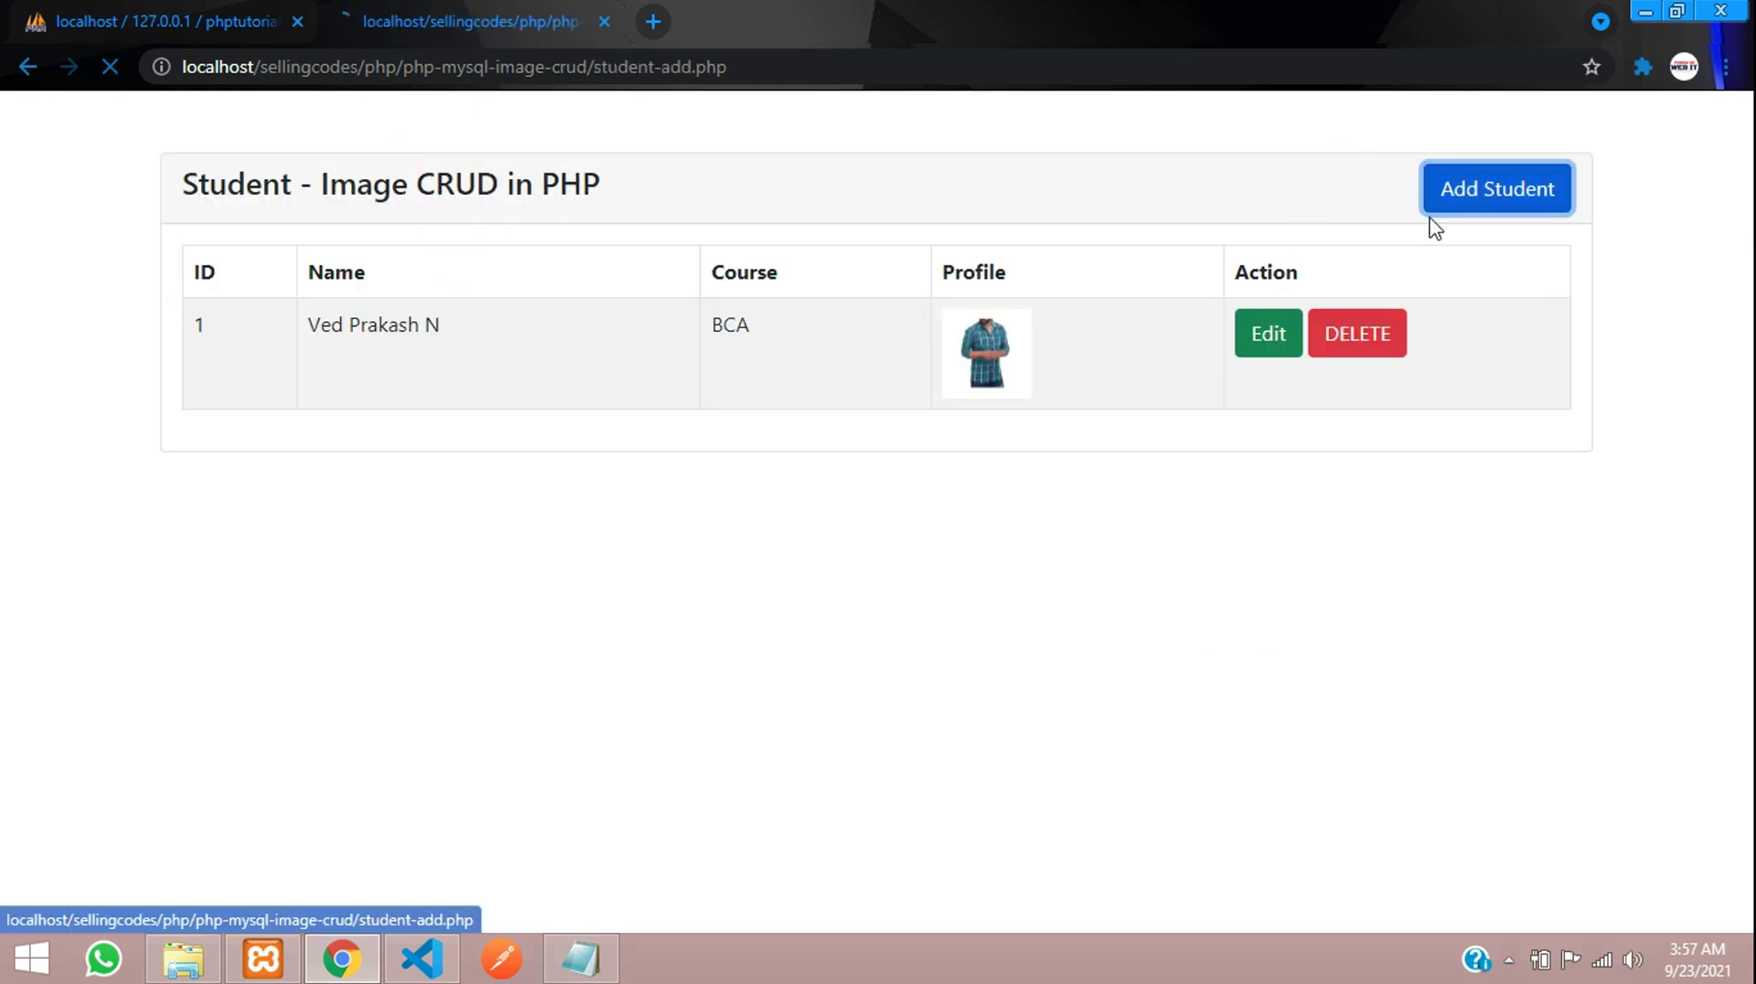
click(655, 291)
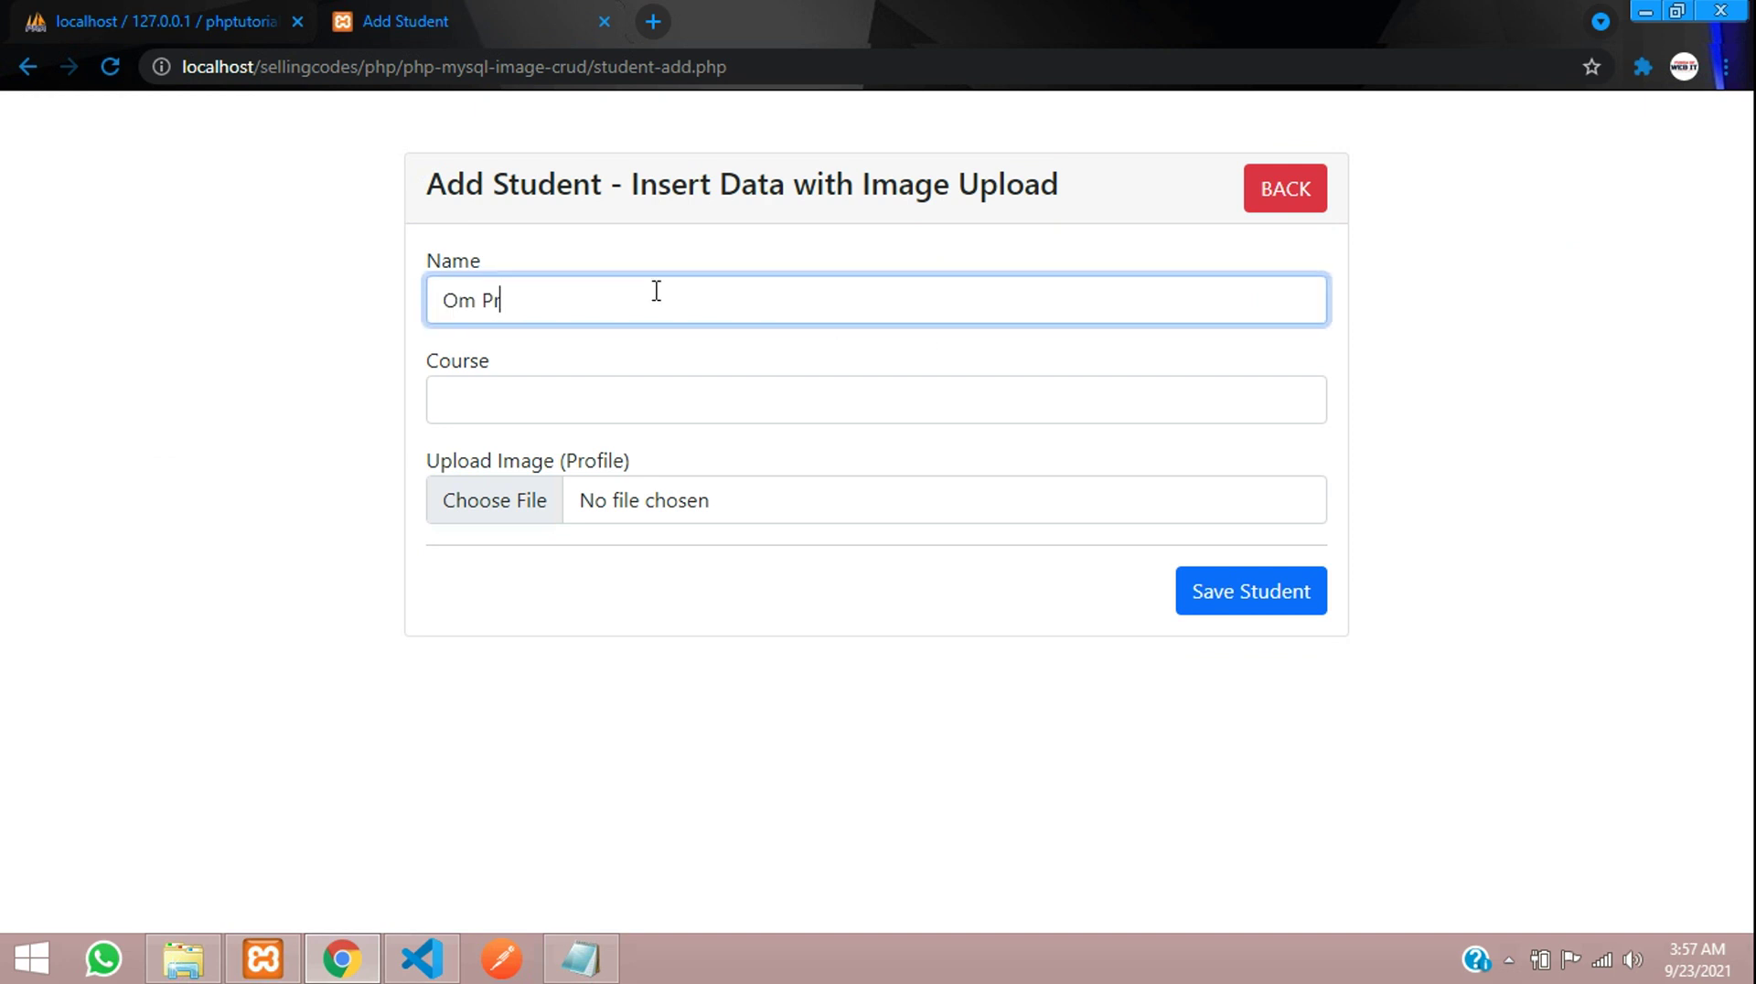
text(h)
key(Tab)
key(Tab)
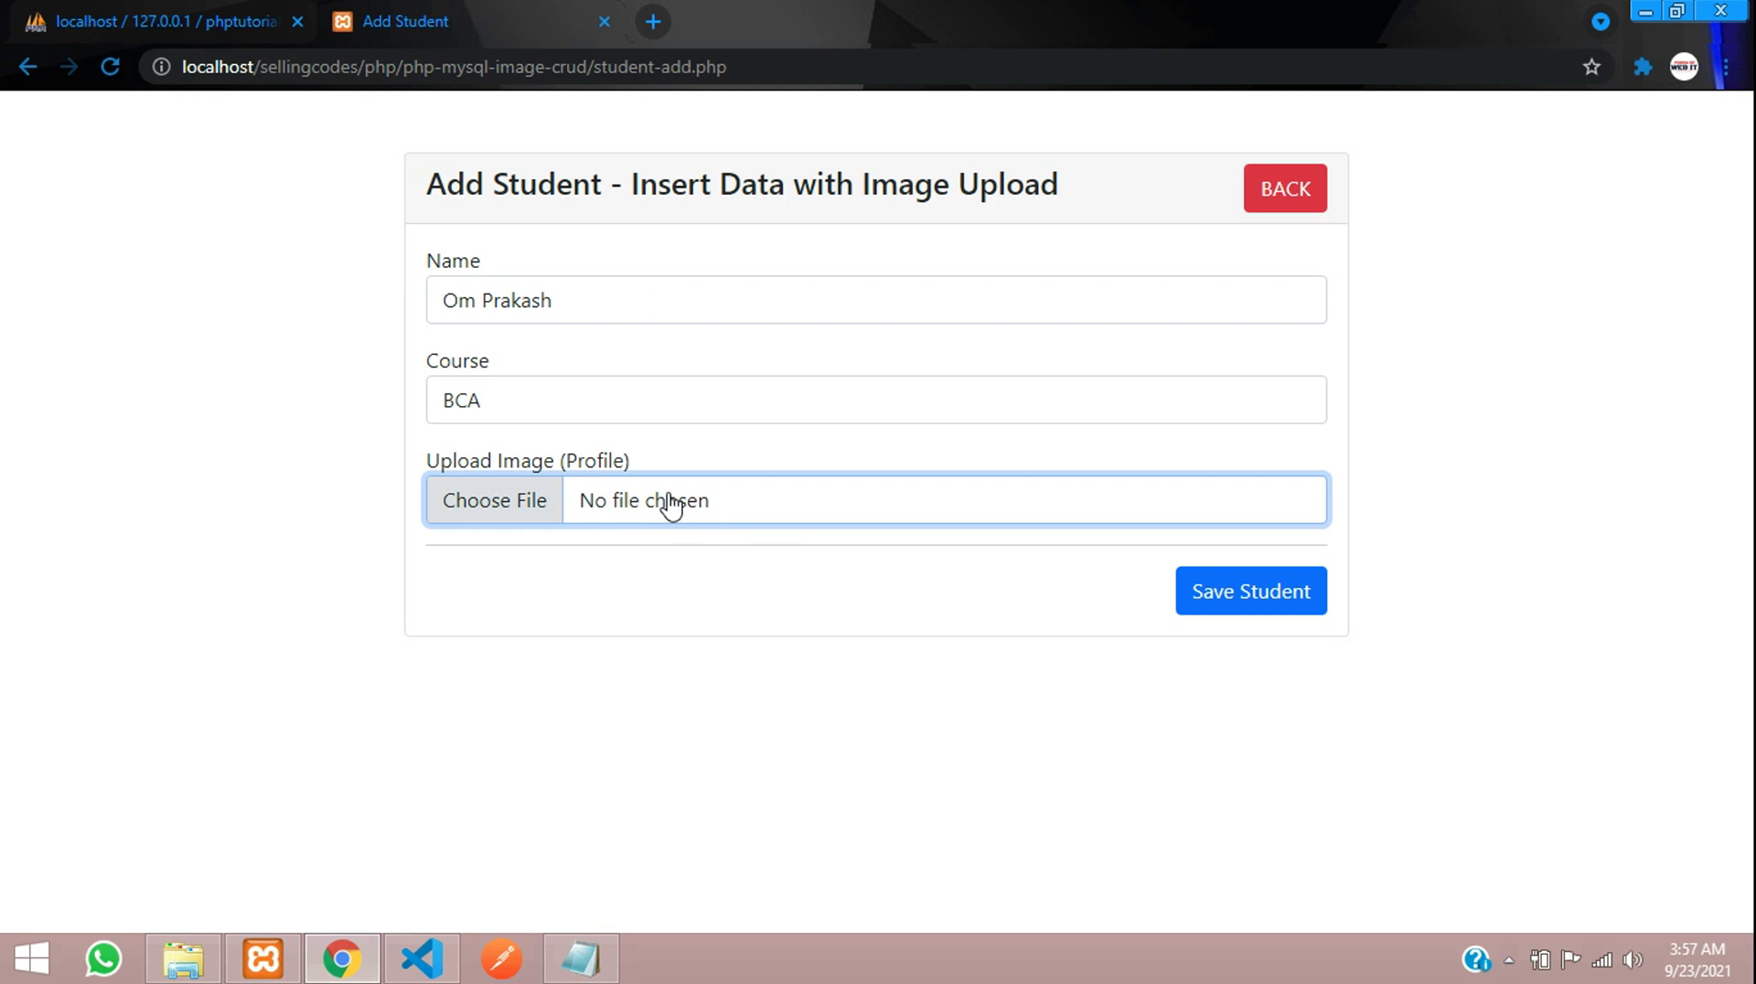
Attach men.jpg, save the student, dismiss the alert and return to the two-record list
click(672, 503)
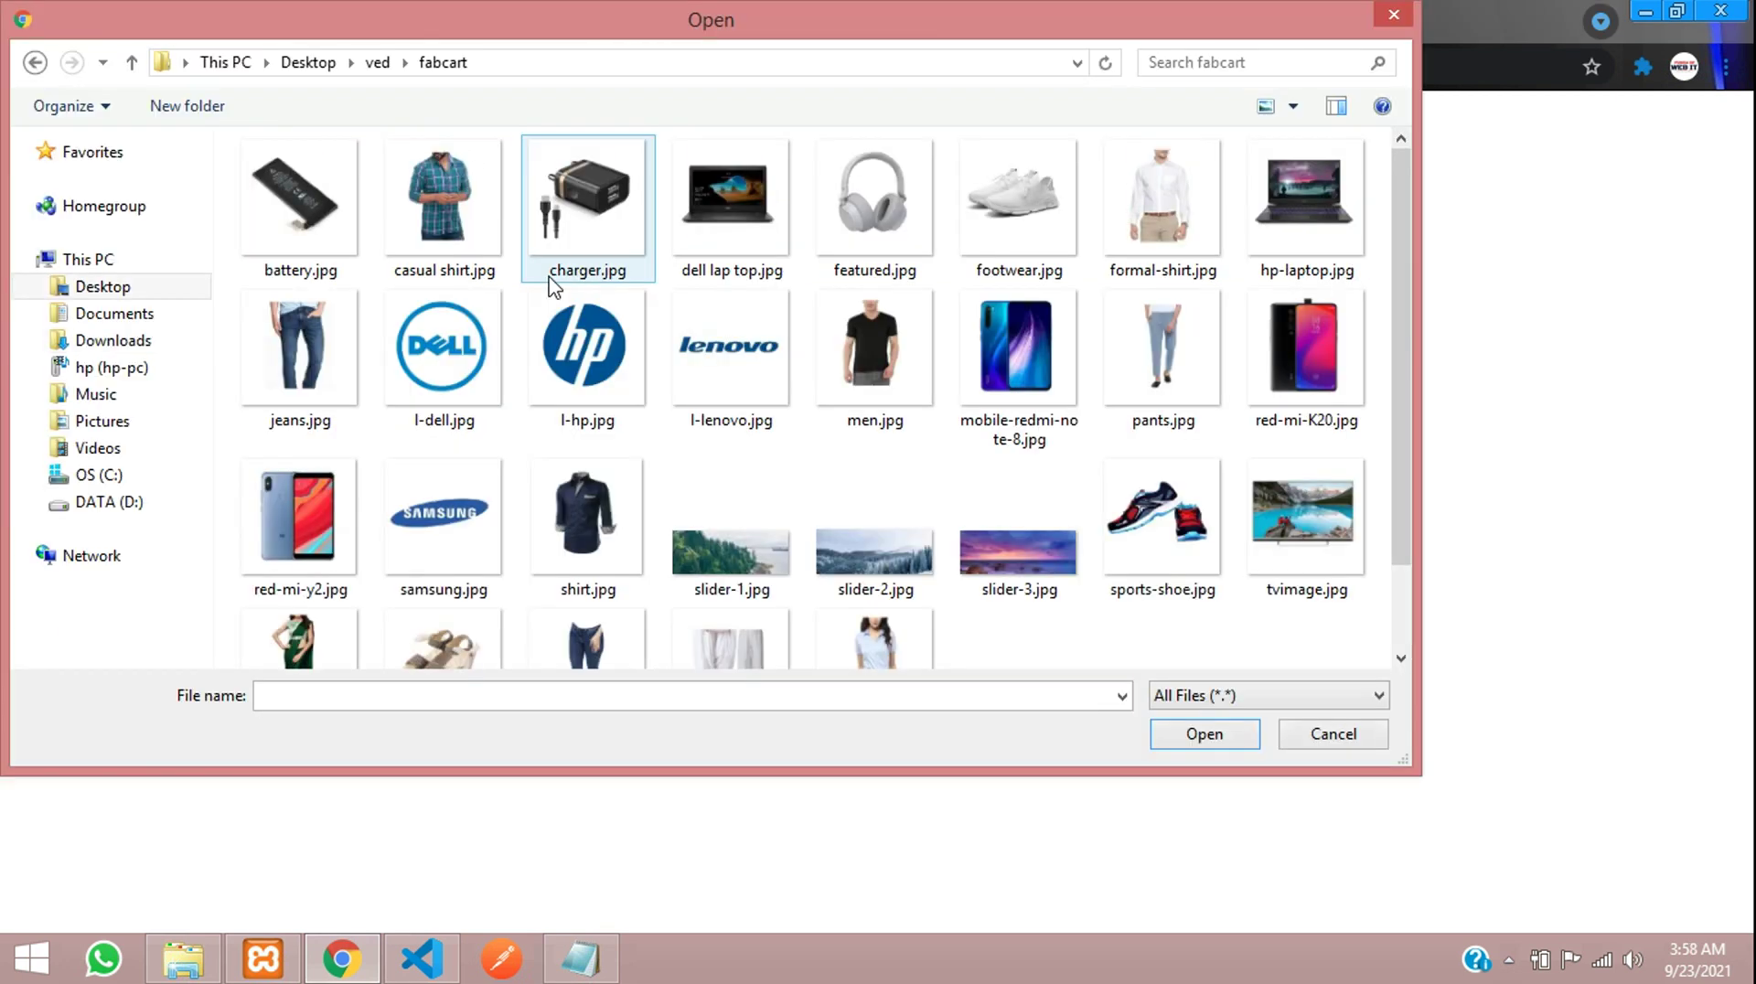
click(865, 355)
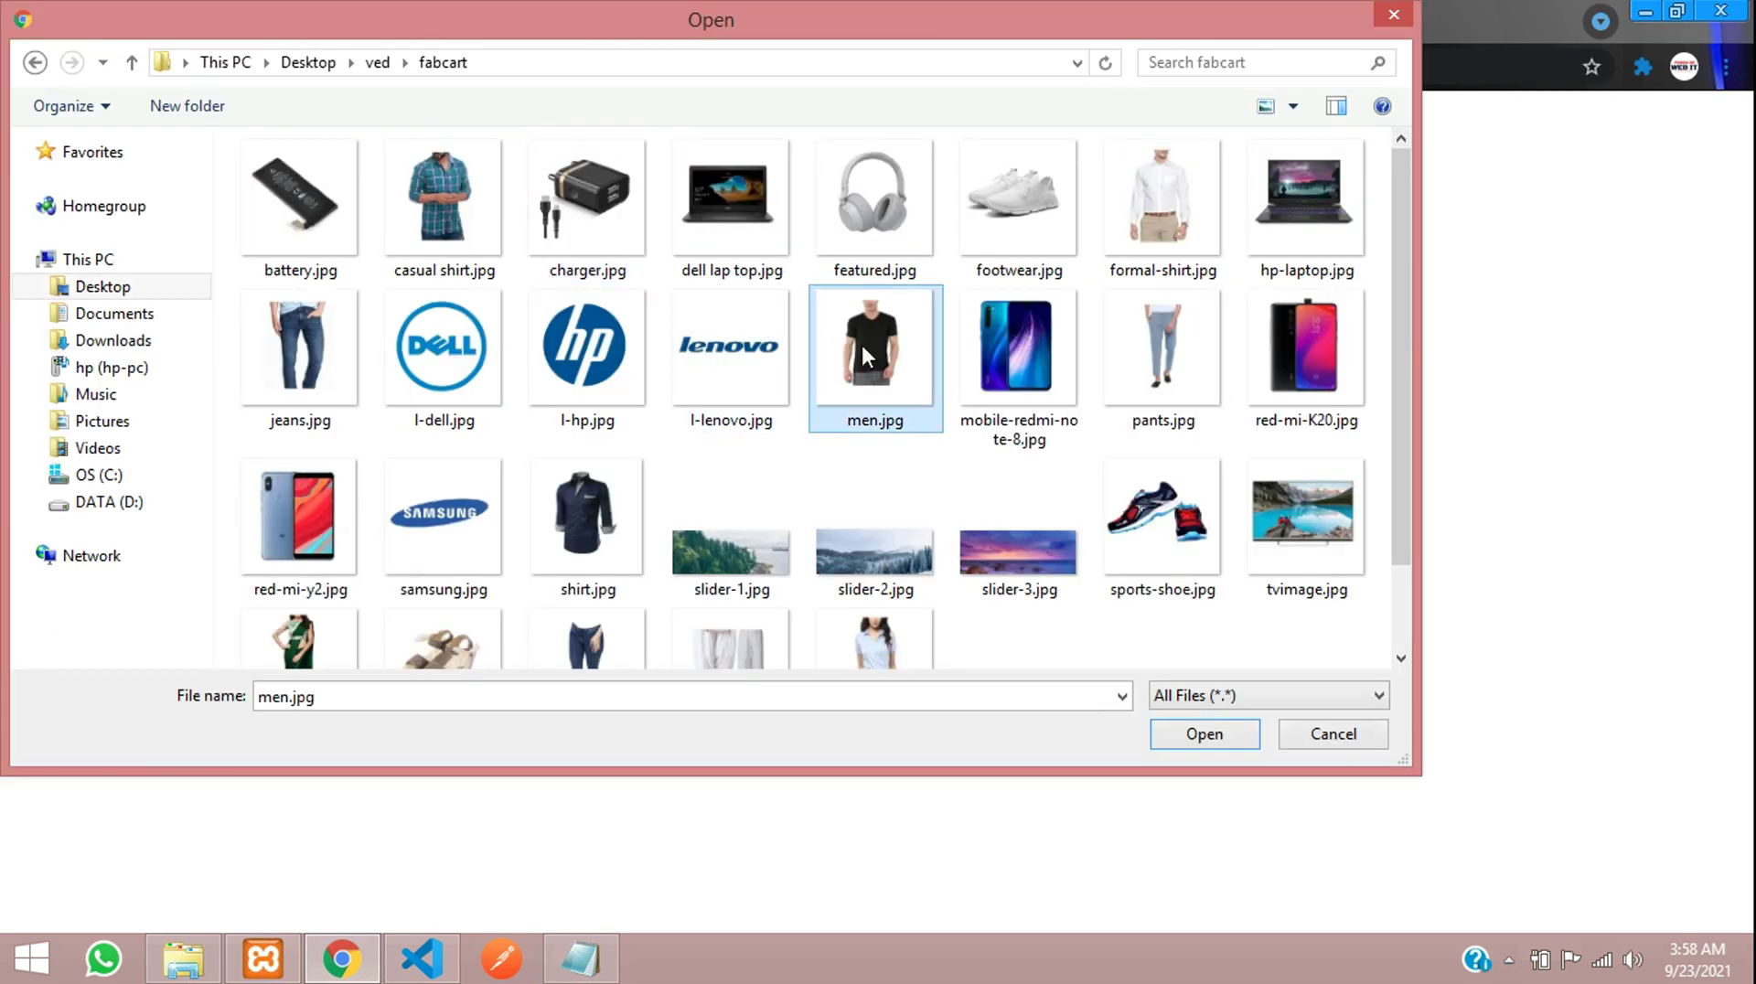
click(1182, 730)
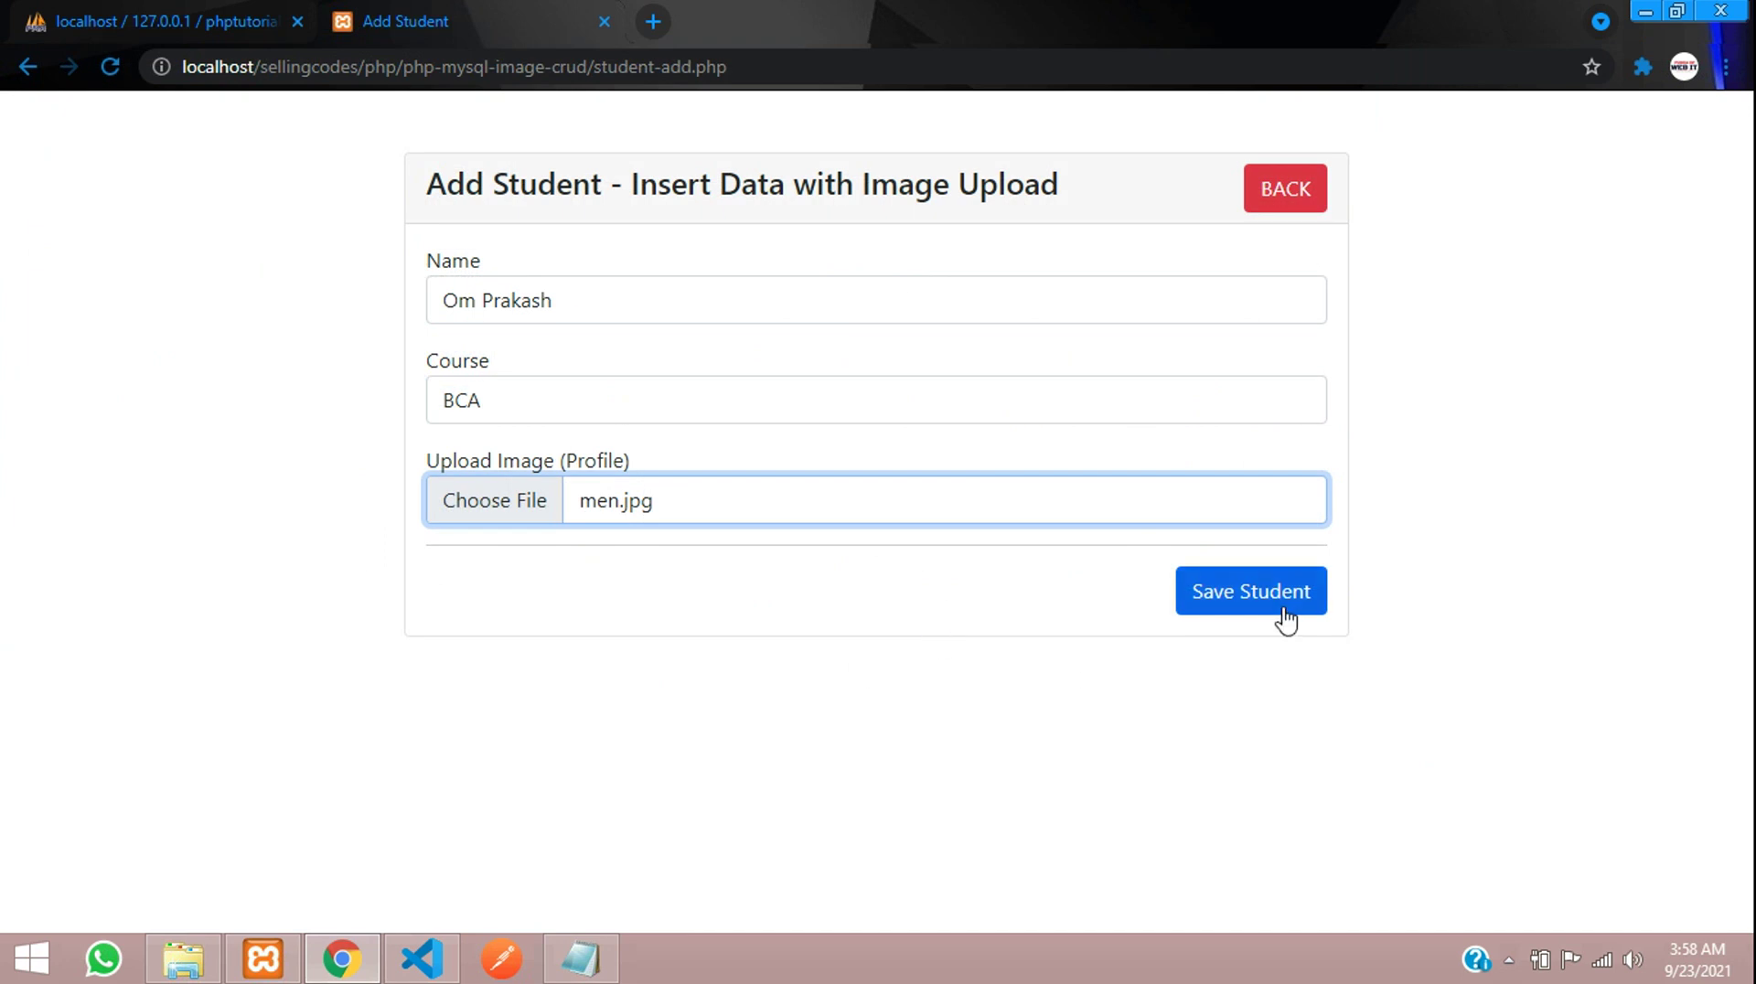
click(1285, 614)
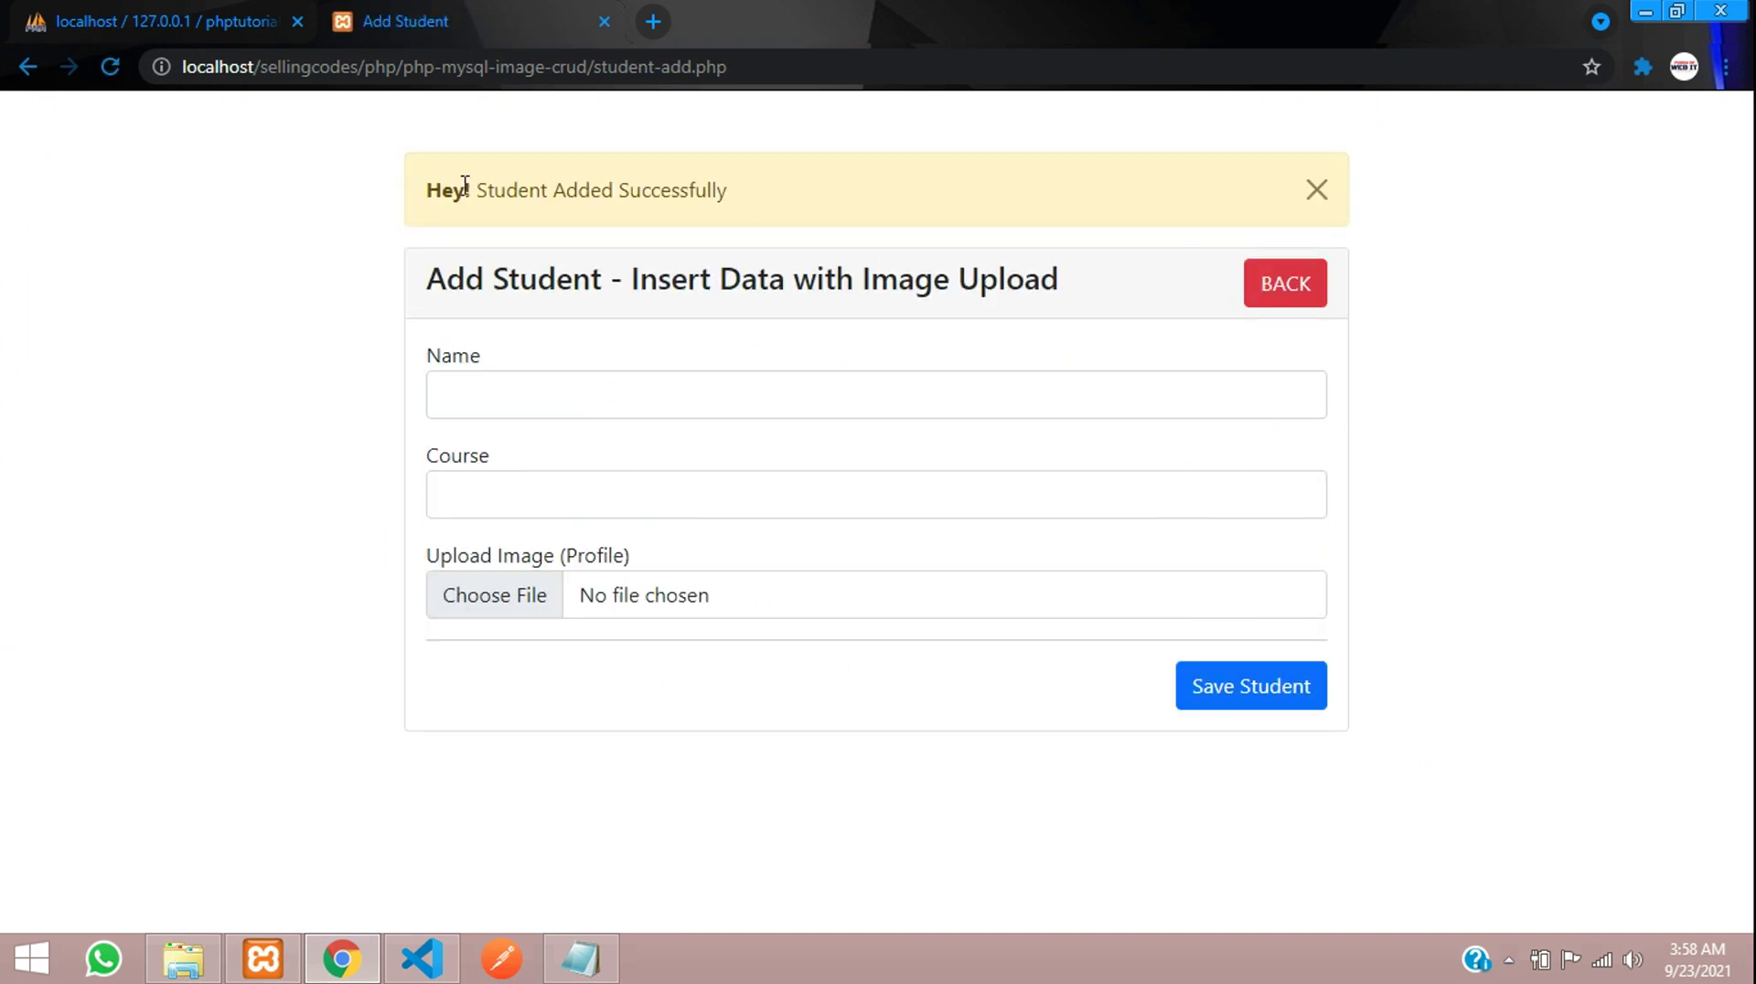
drag(464, 183, 924, 192)
click(909, 203)
click(1323, 203)
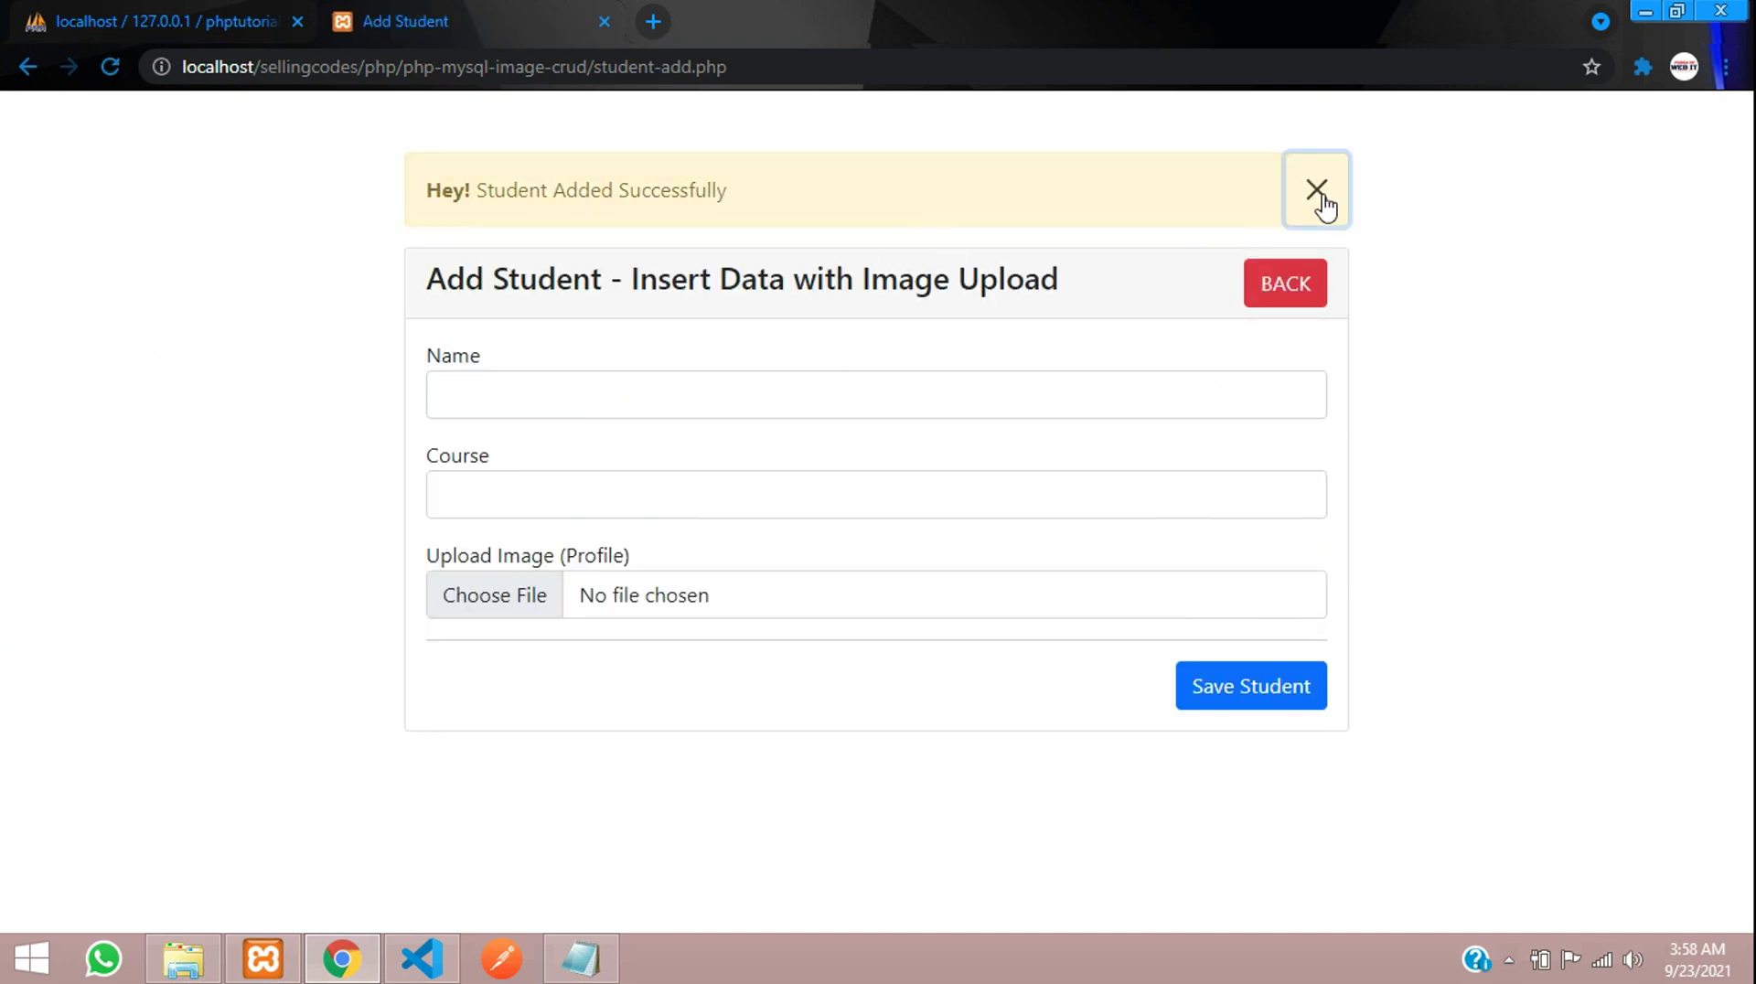
click(1260, 187)
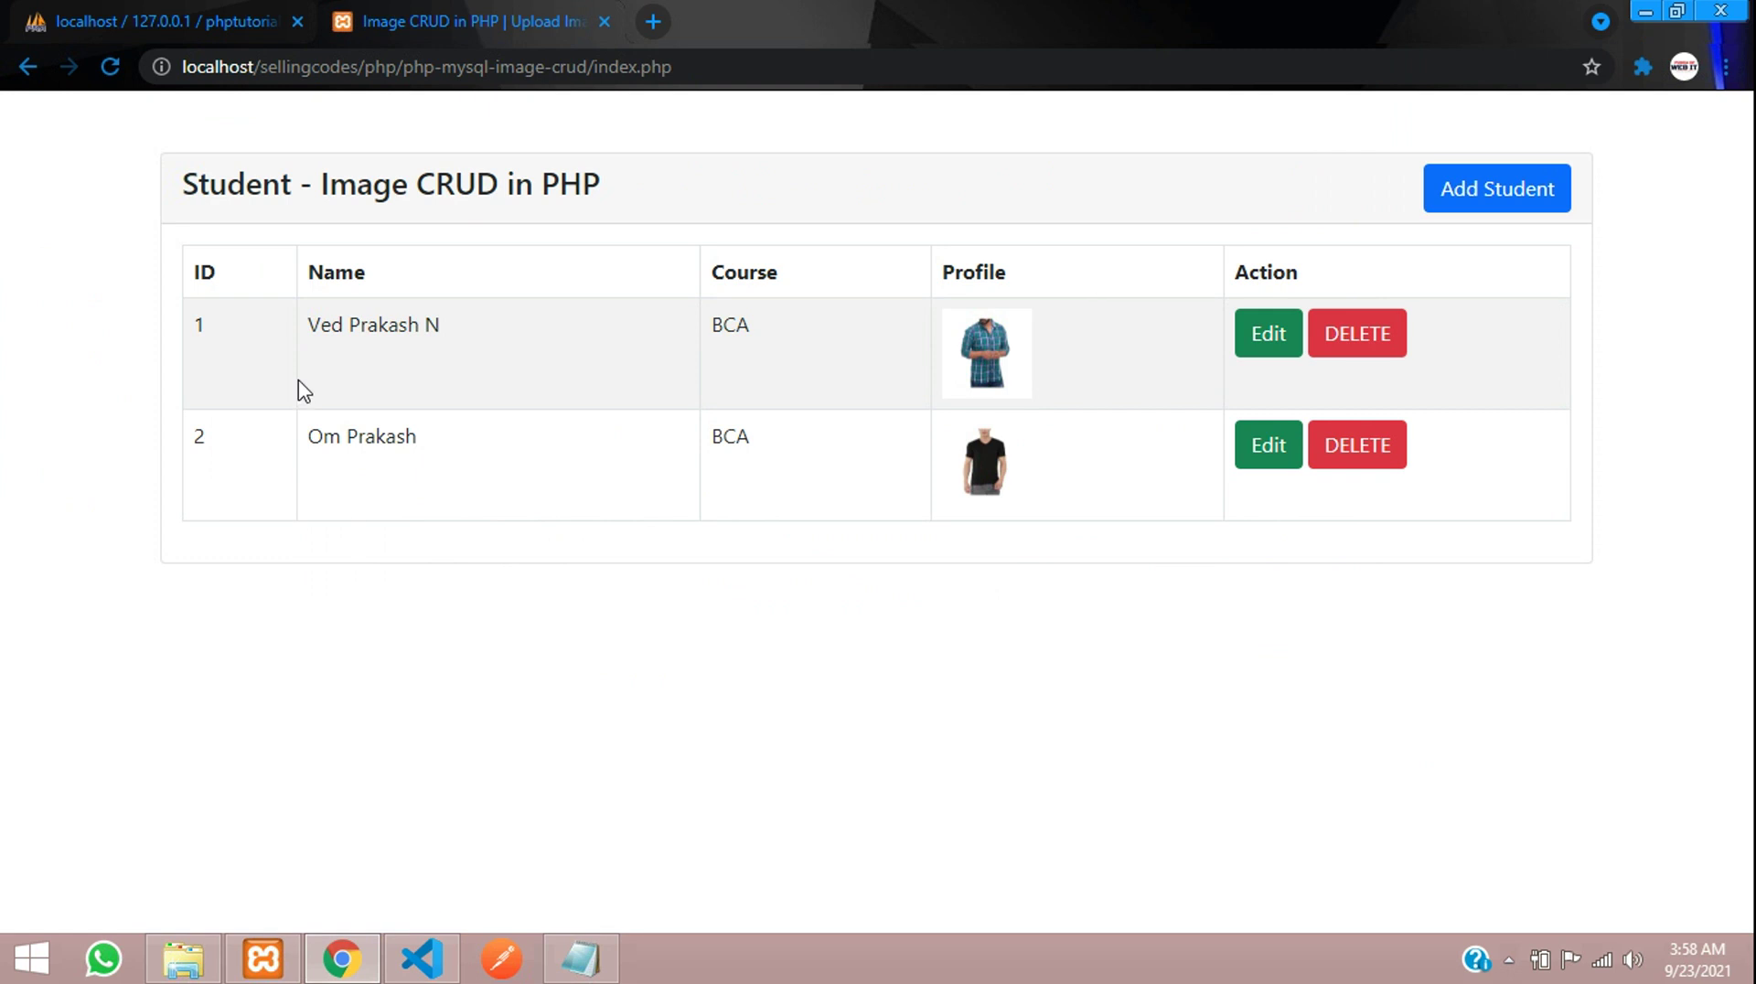
drag(179, 298, 494, 510)
Open student 2 for editing, trim the name's last word and change course BCA to BCOM
click(504, 508)
drag(309, 431, 428, 441)
click(428, 441)
click(1240, 461)
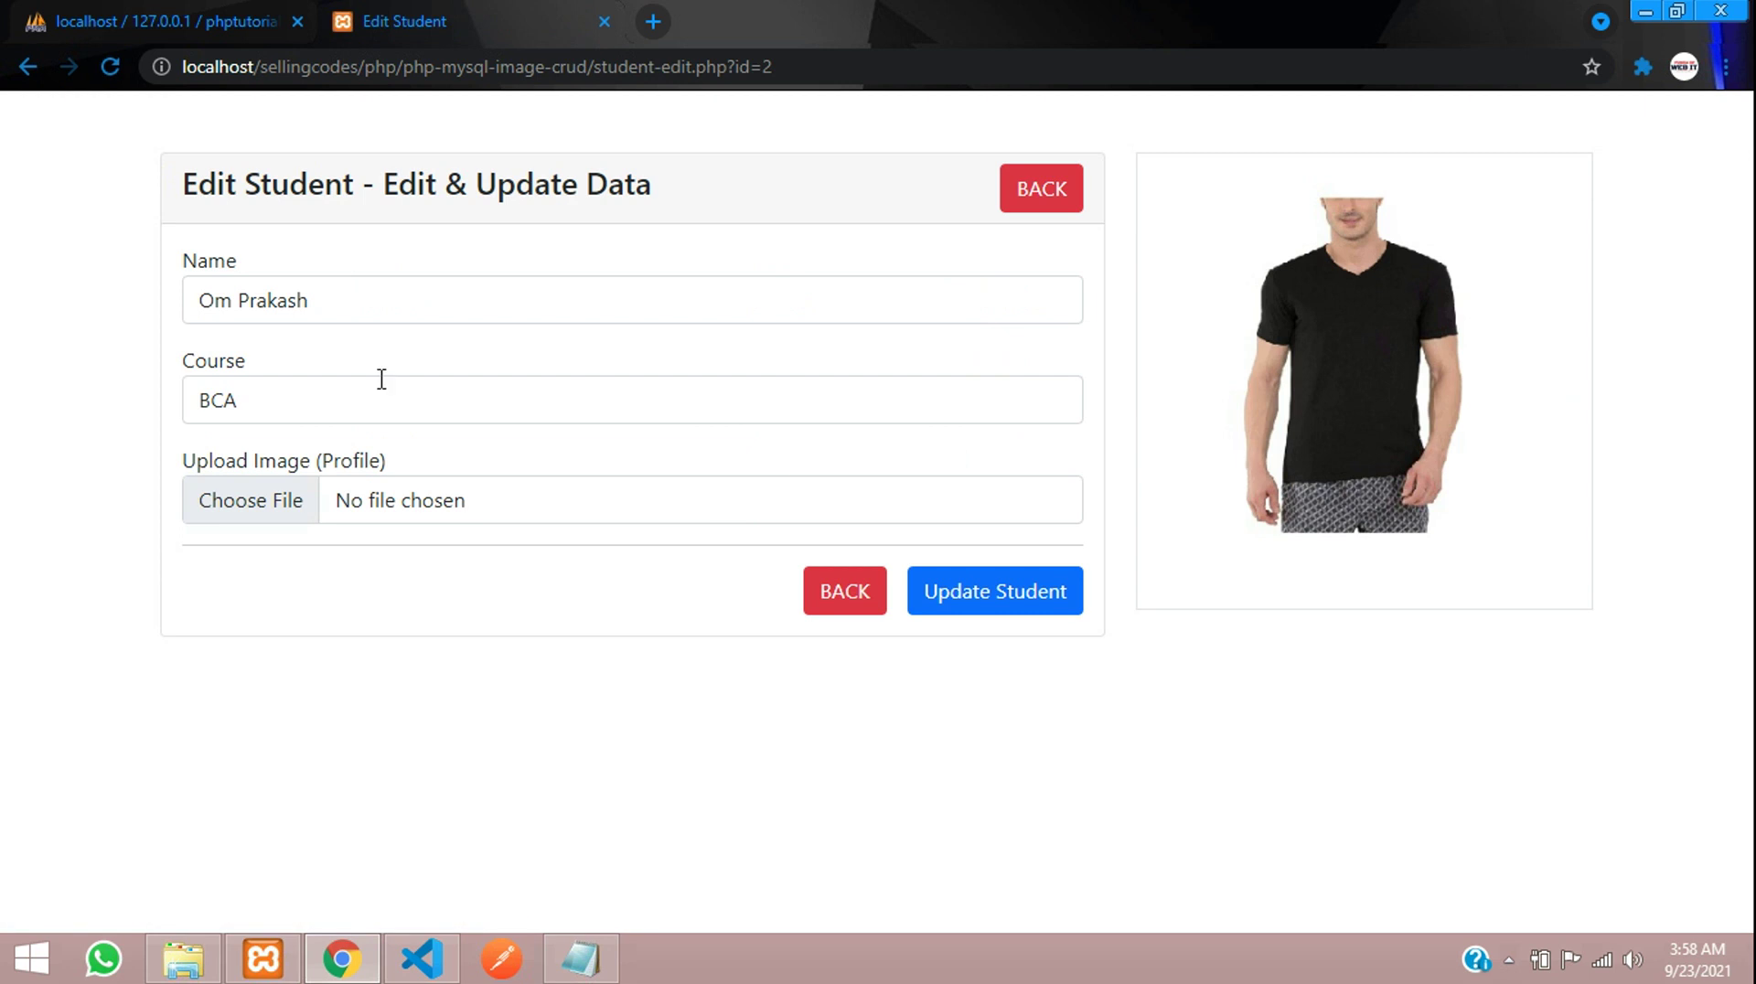
click(436, 291)
key(ctrl+BackSpace)
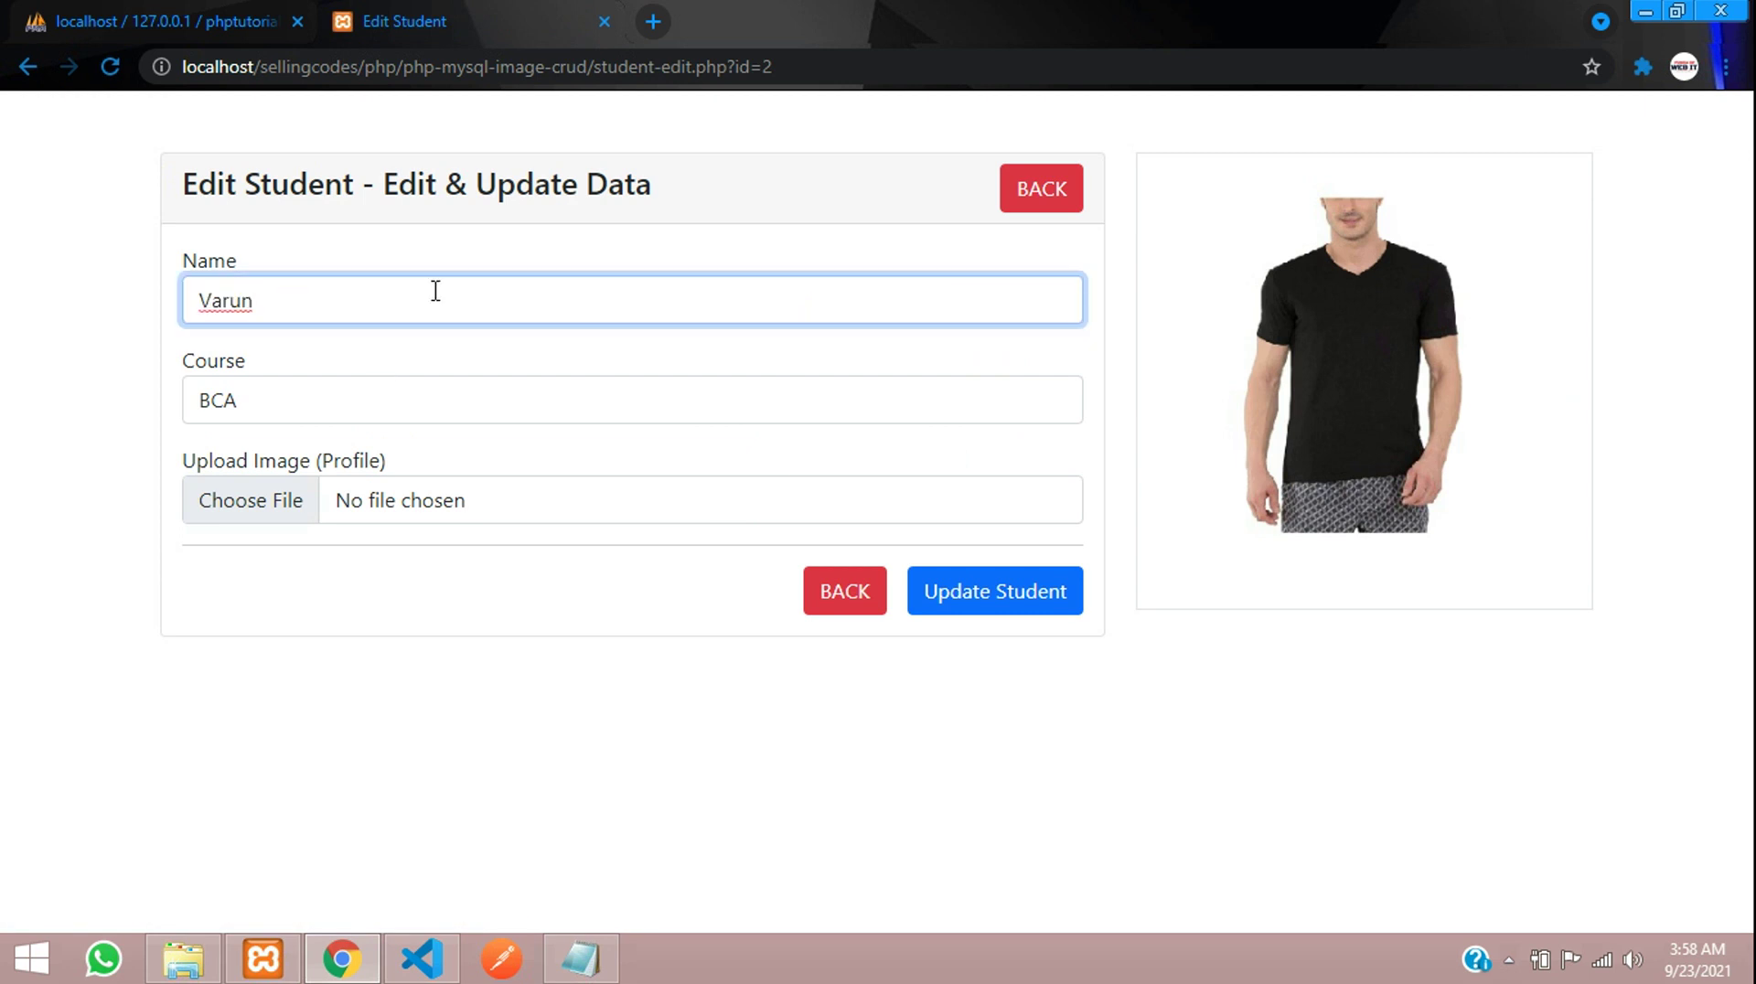
double_click(378, 404)
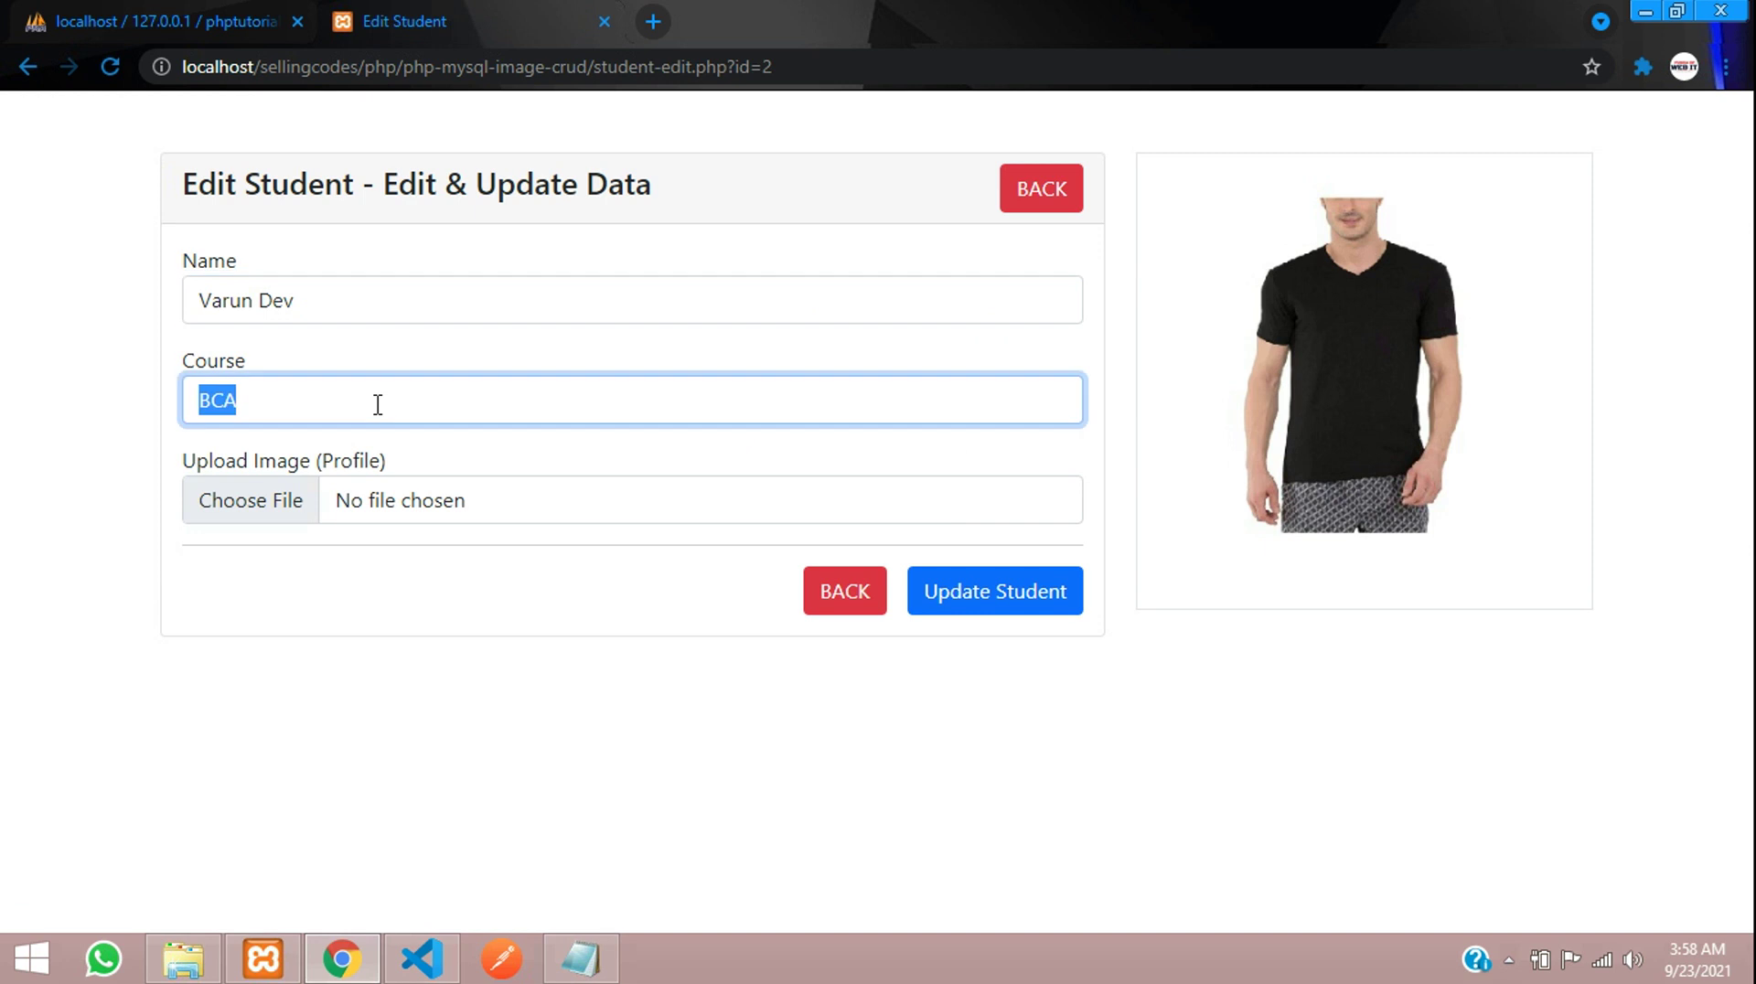
text(BCOM)
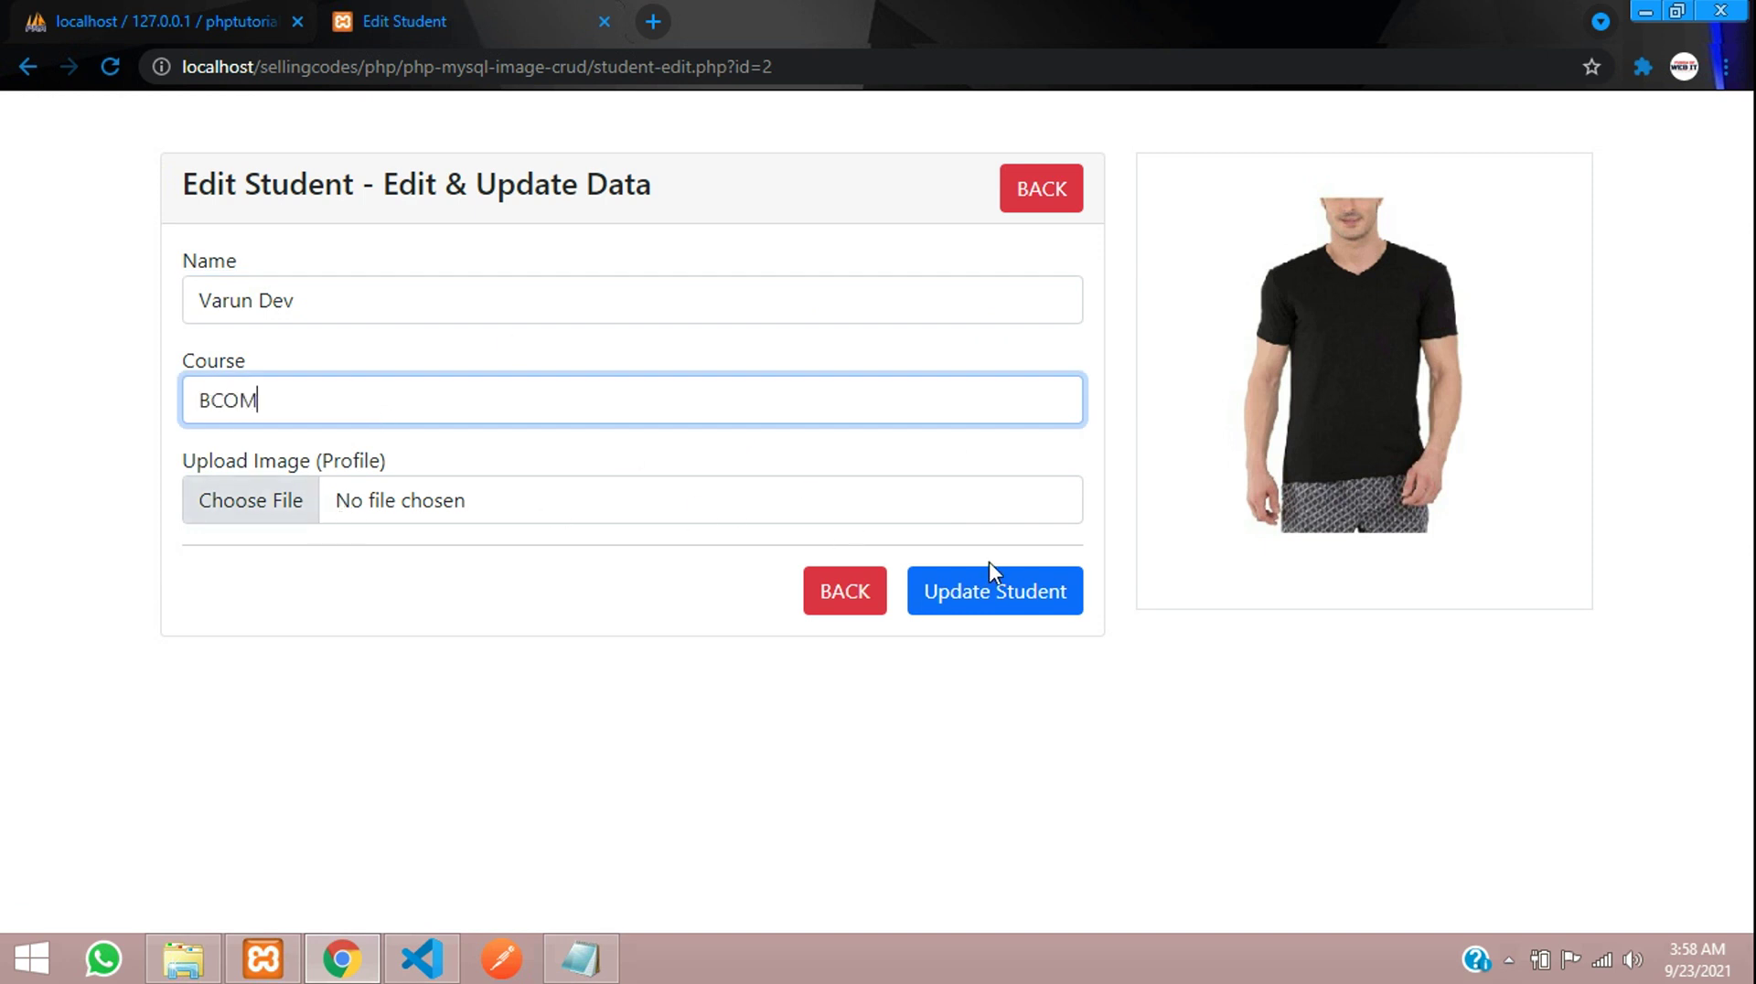
Save the new name and BCOM course, then dismiss the Student Updated Successfully message
drag(302, 460, 467, 455)
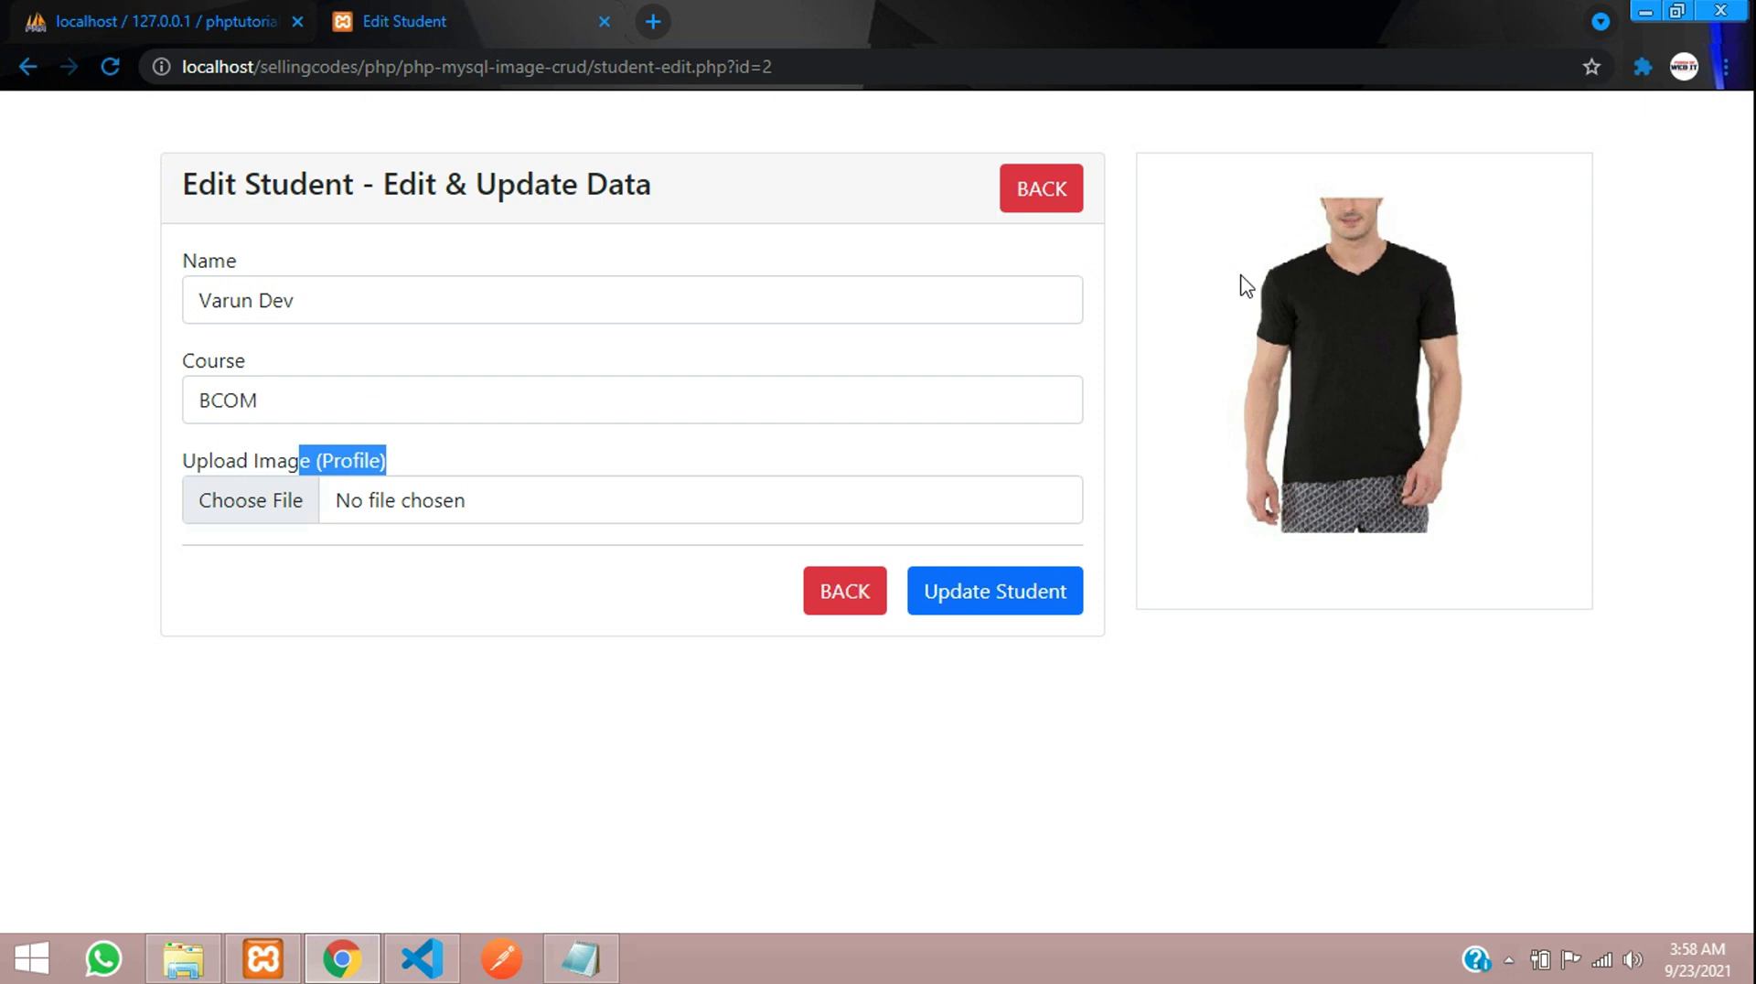
drag(1357, 346, 1117, 462)
click(238, 354)
drag(215, 293, 313, 400)
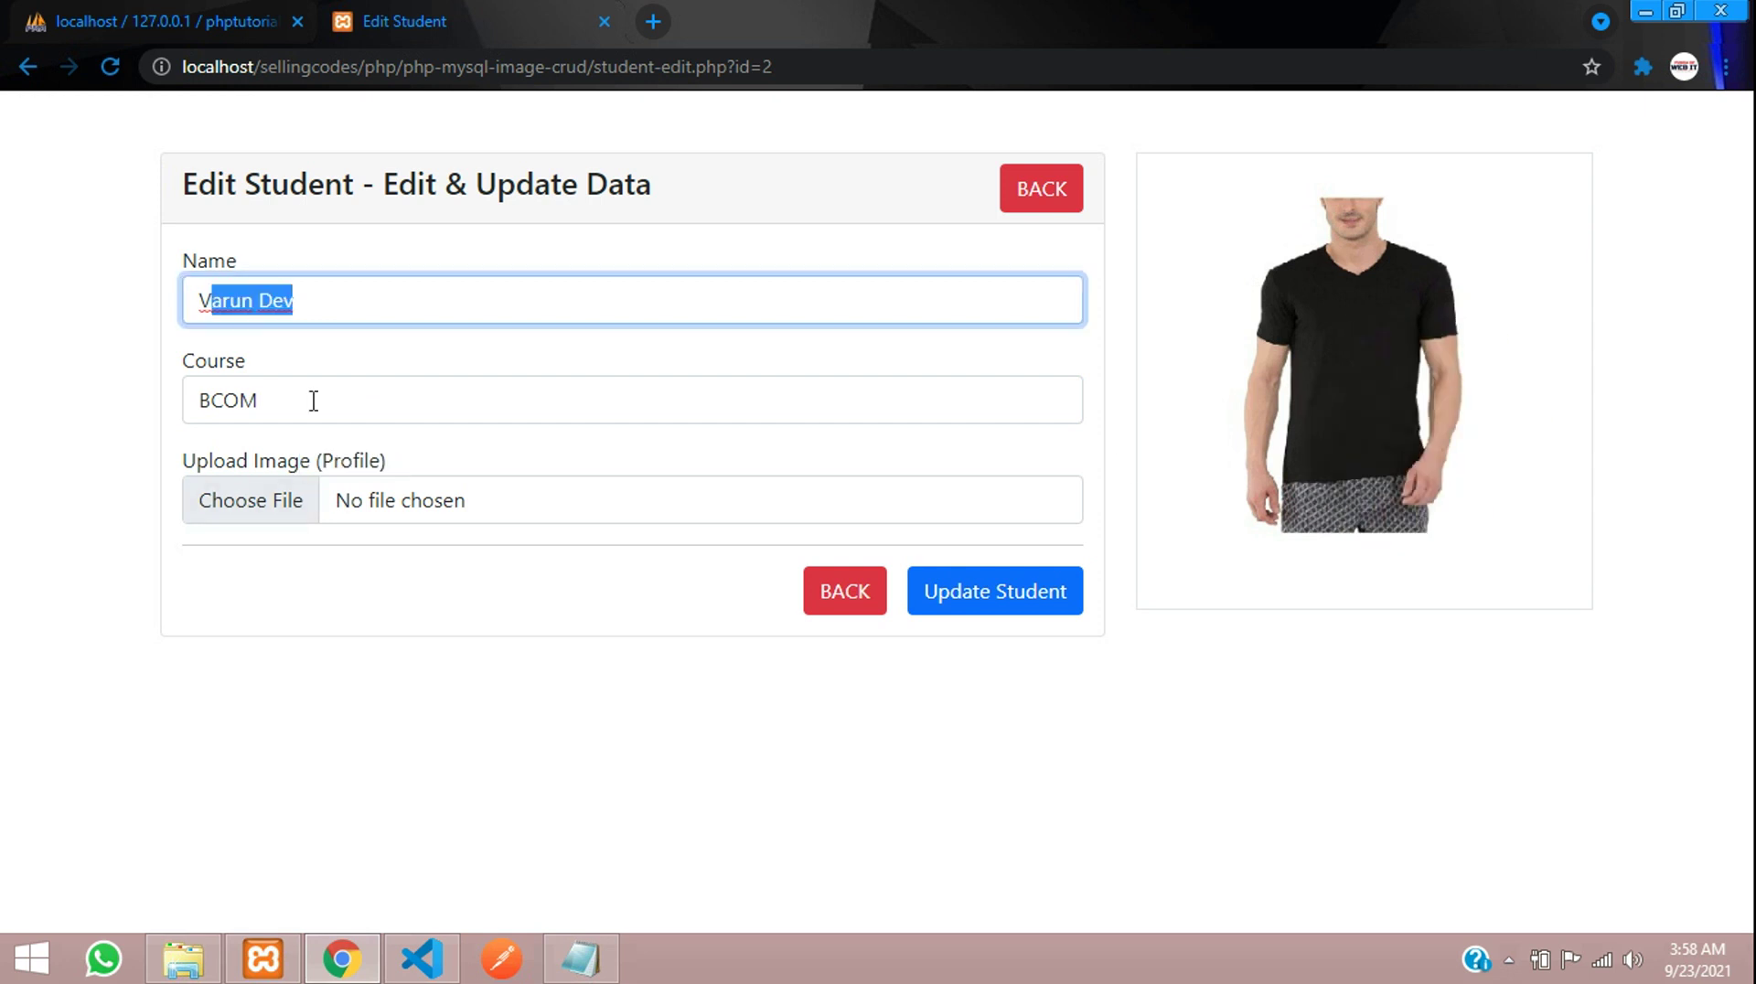
click(313, 400)
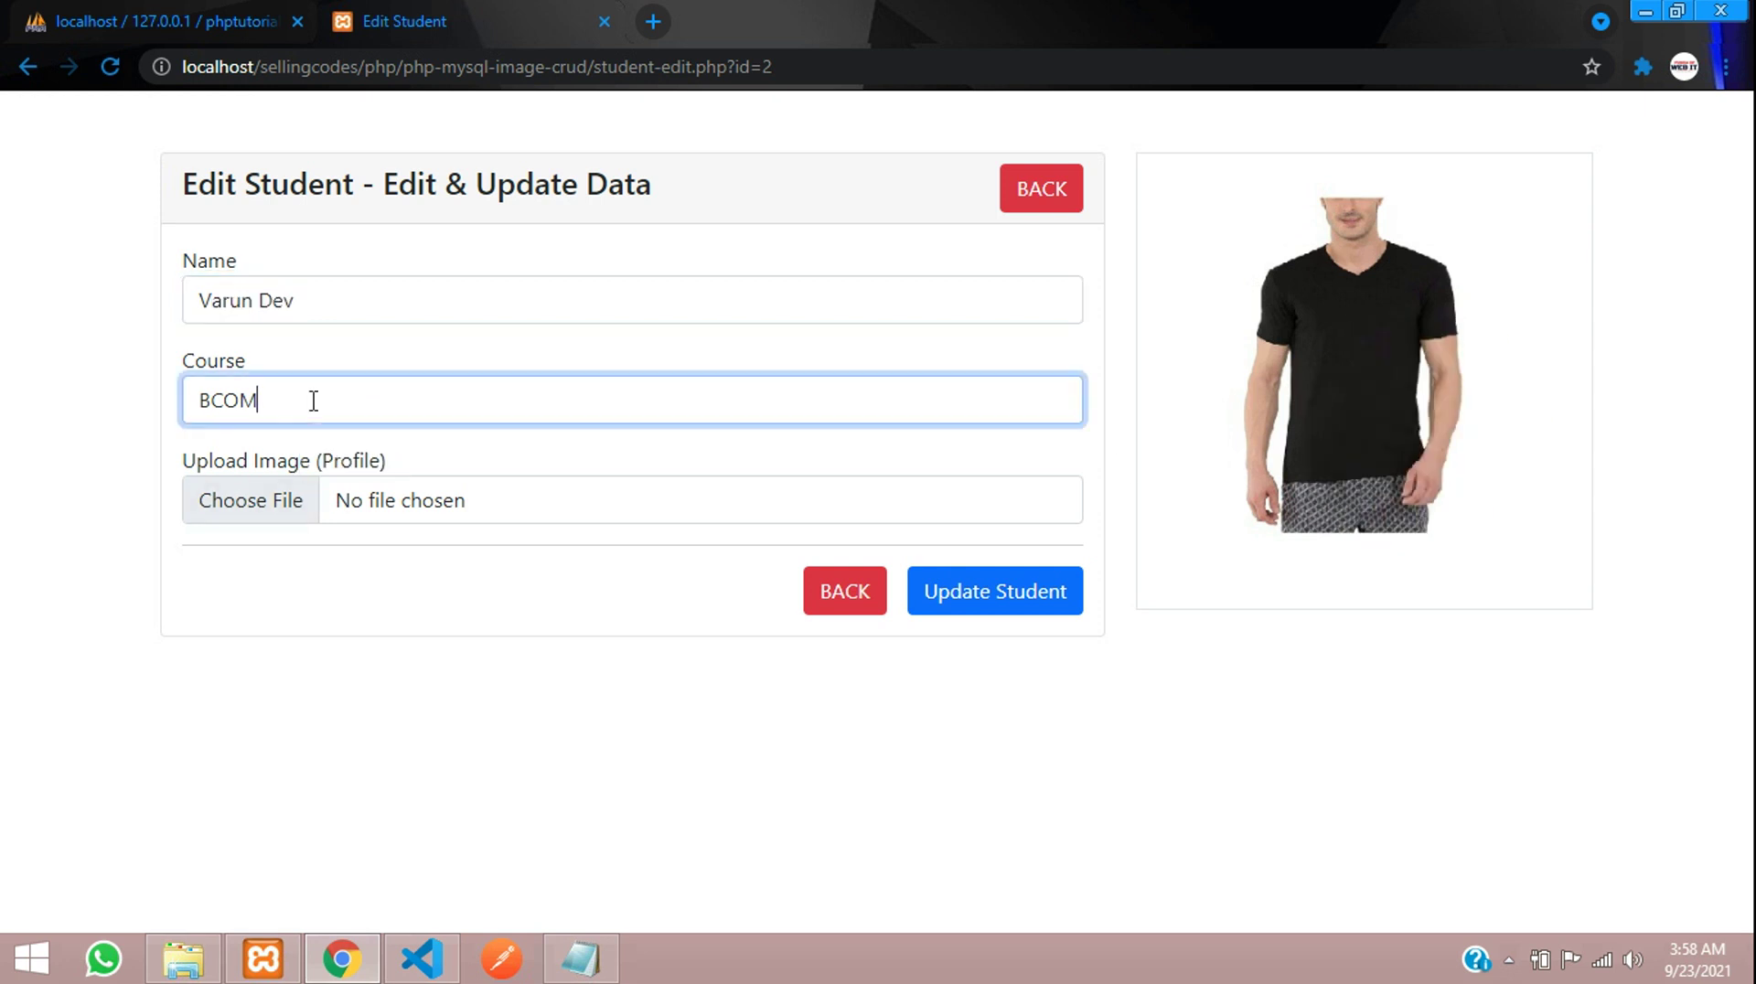
click(1042, 607)
drag(220, 128, 501, 128)
click(499, 126)
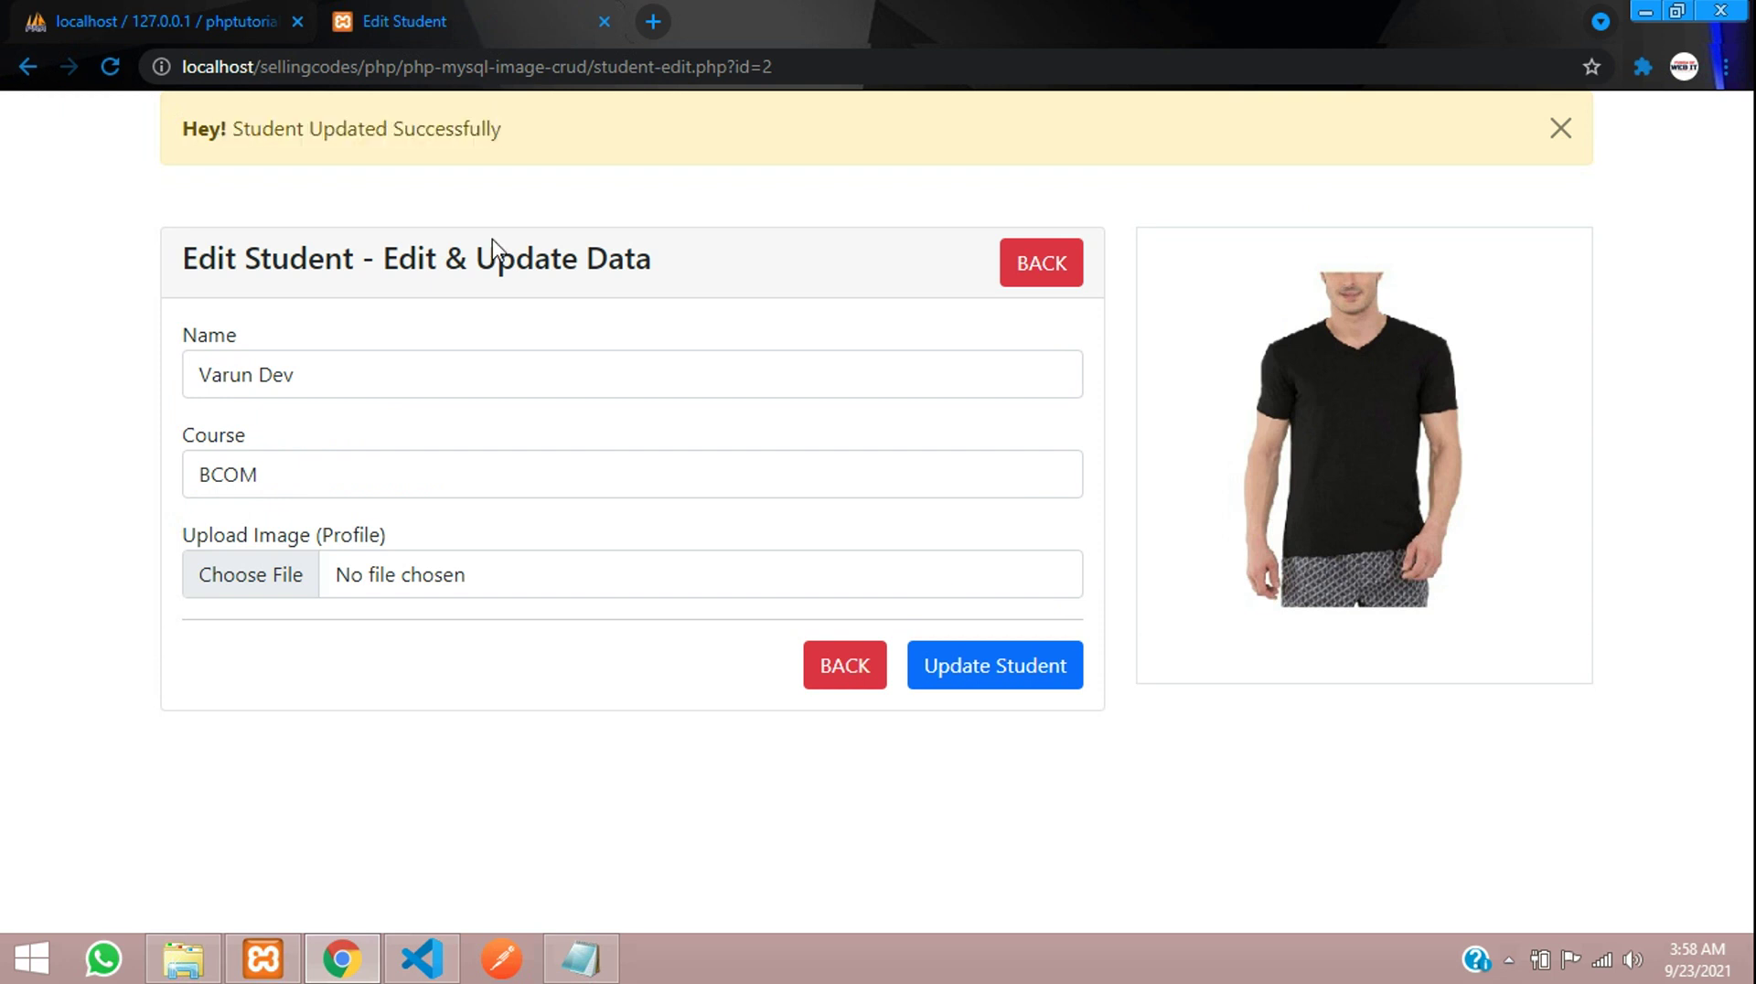
click(1560, 128)
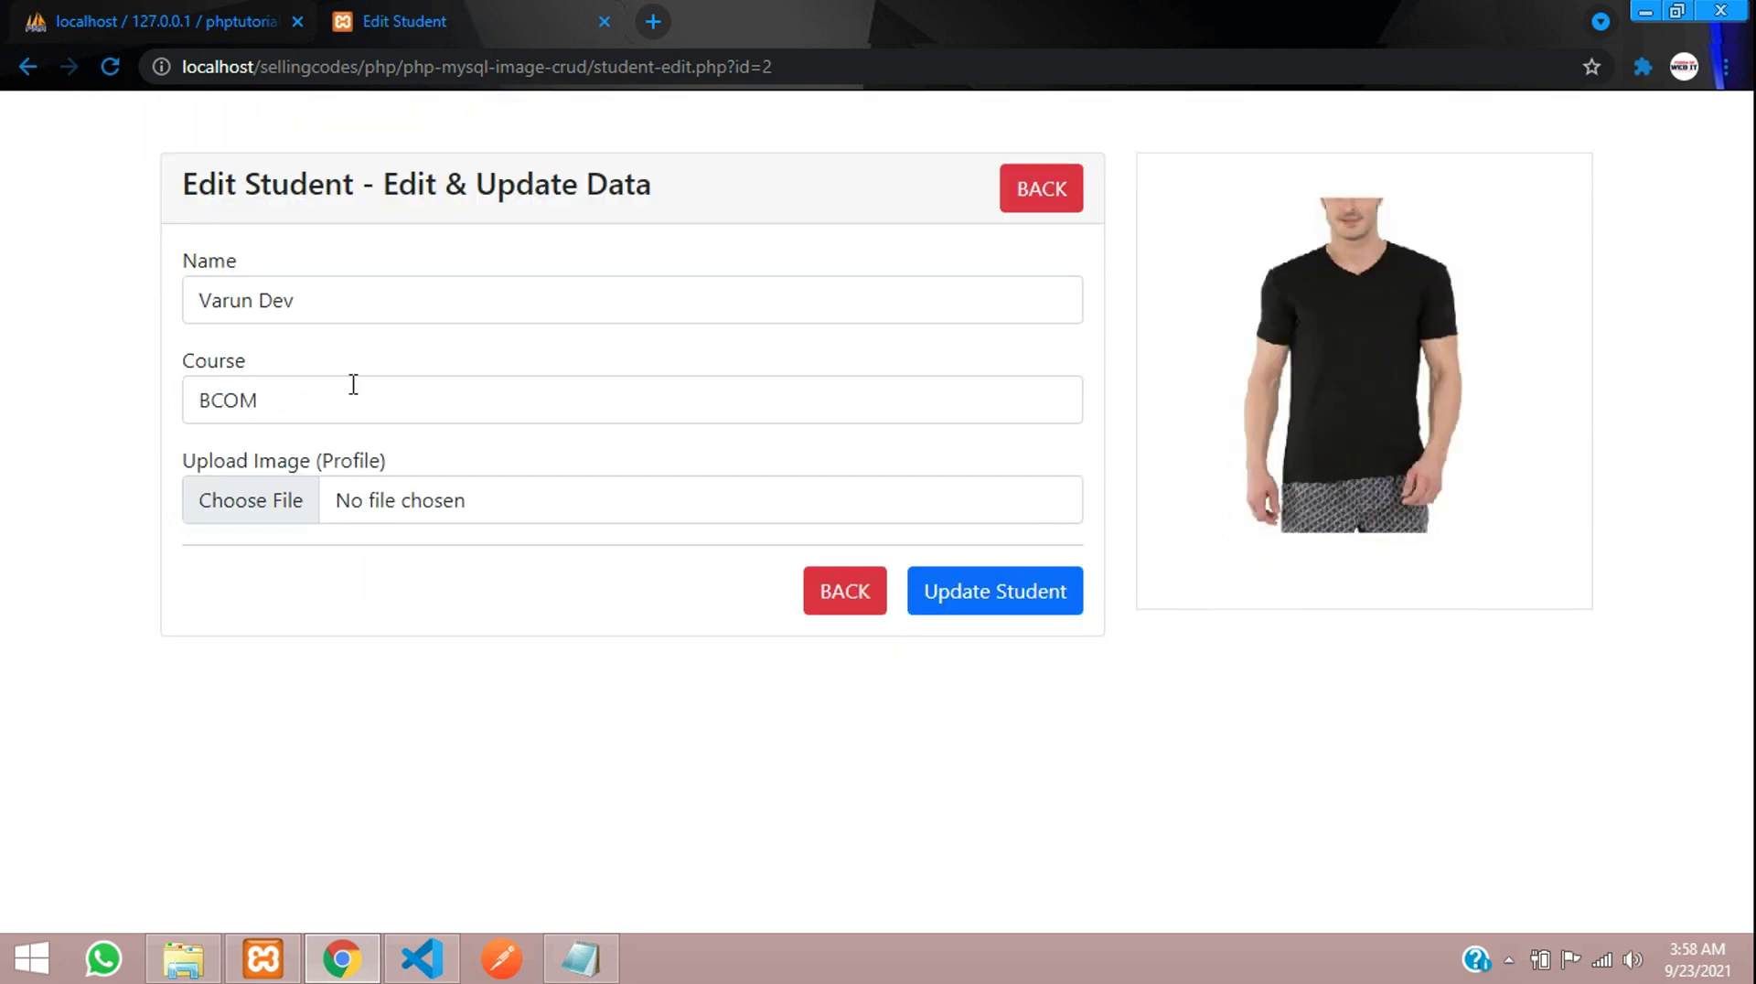
Change course to BCOM A, swap the photo for formal-shirt.jpg, and update the student
click(384, 312)
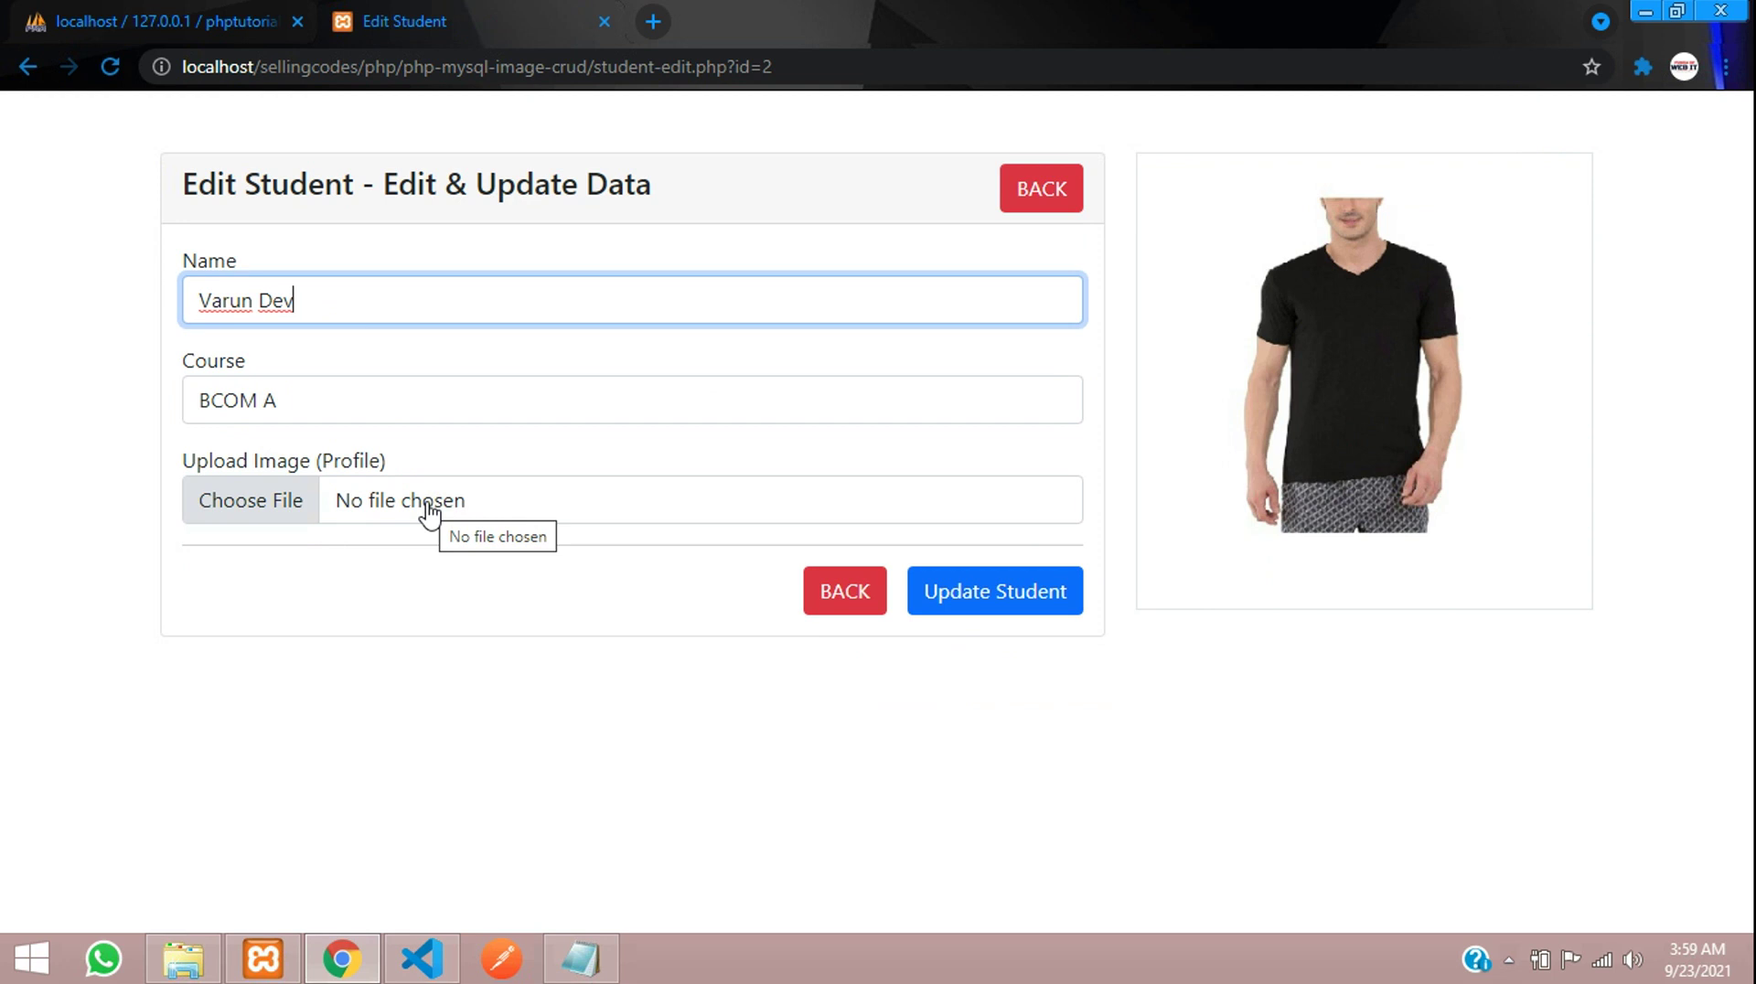
drag(1199, 429, 1331, 586)
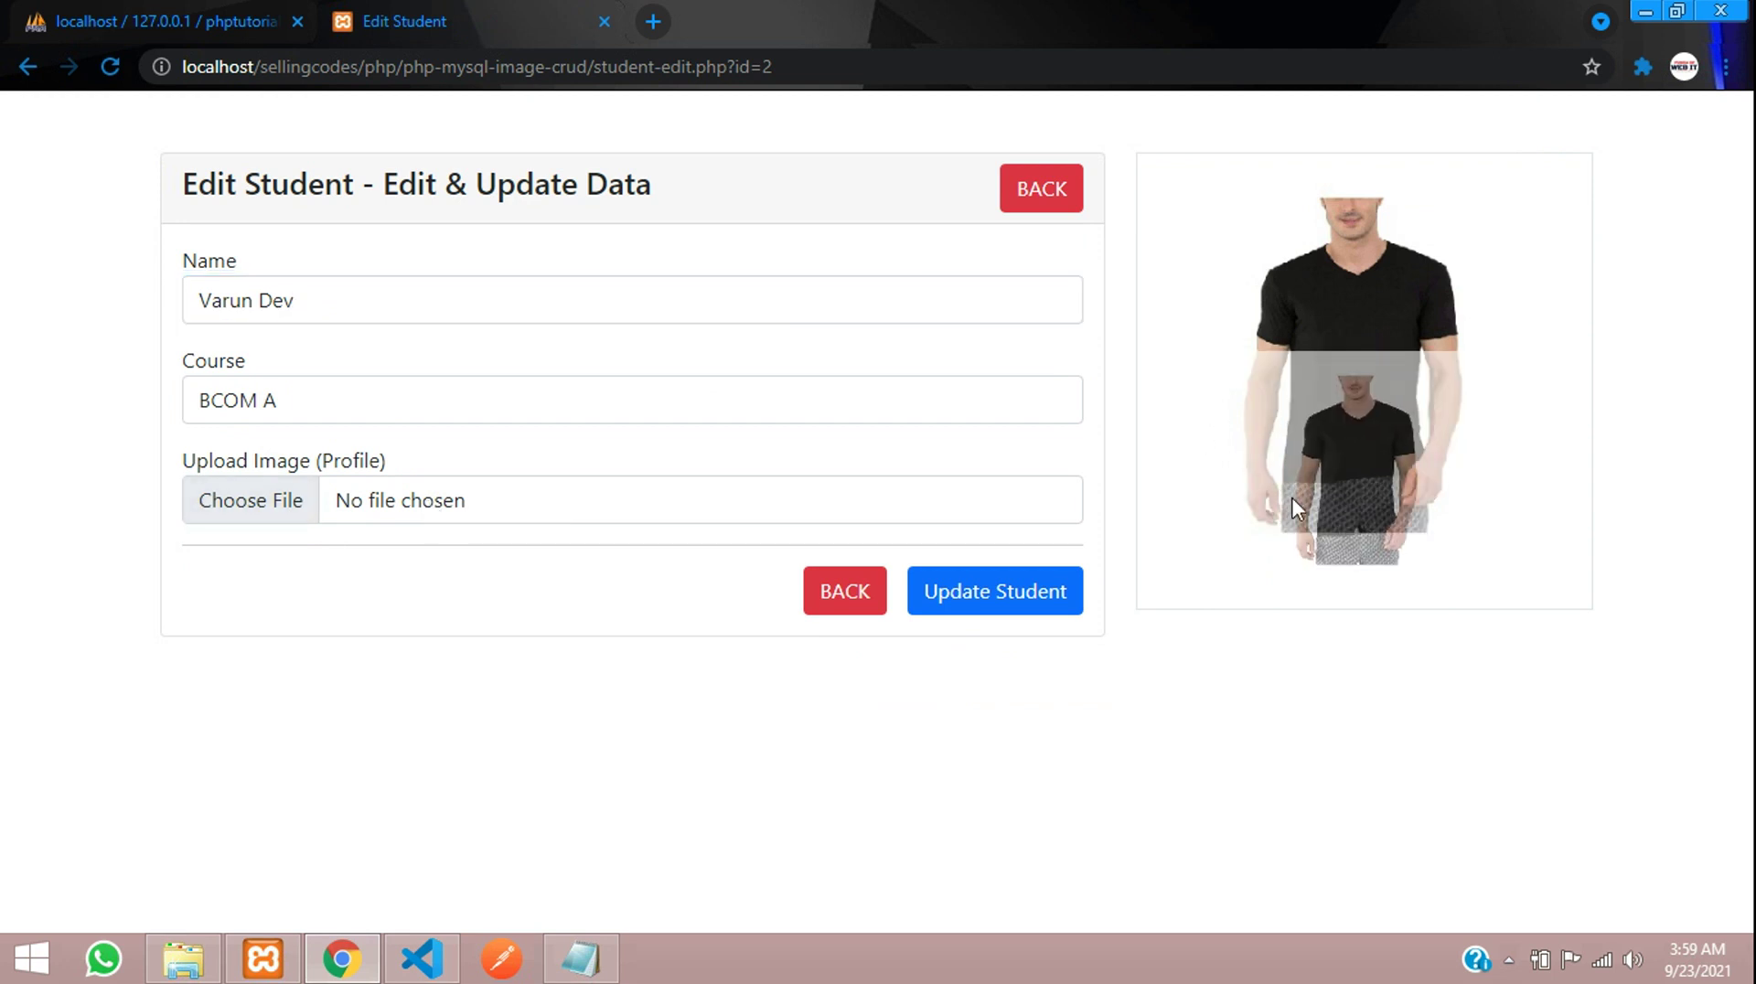
click(316, 508)
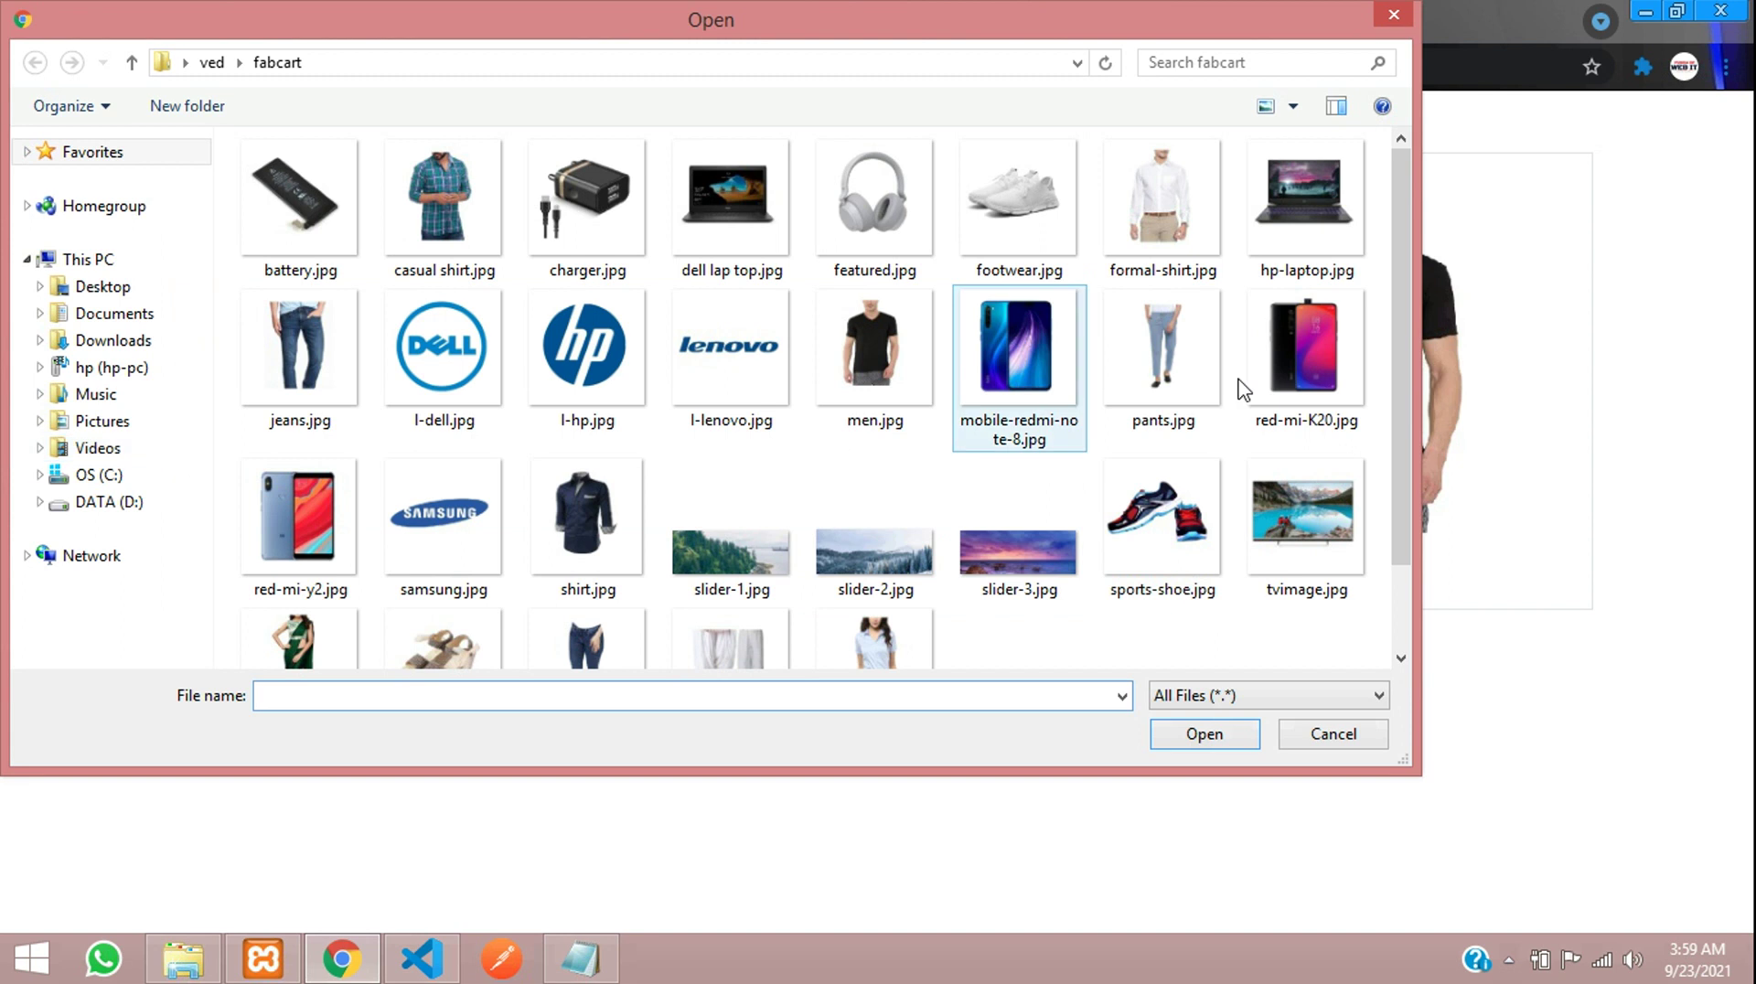
click(1159, 241)
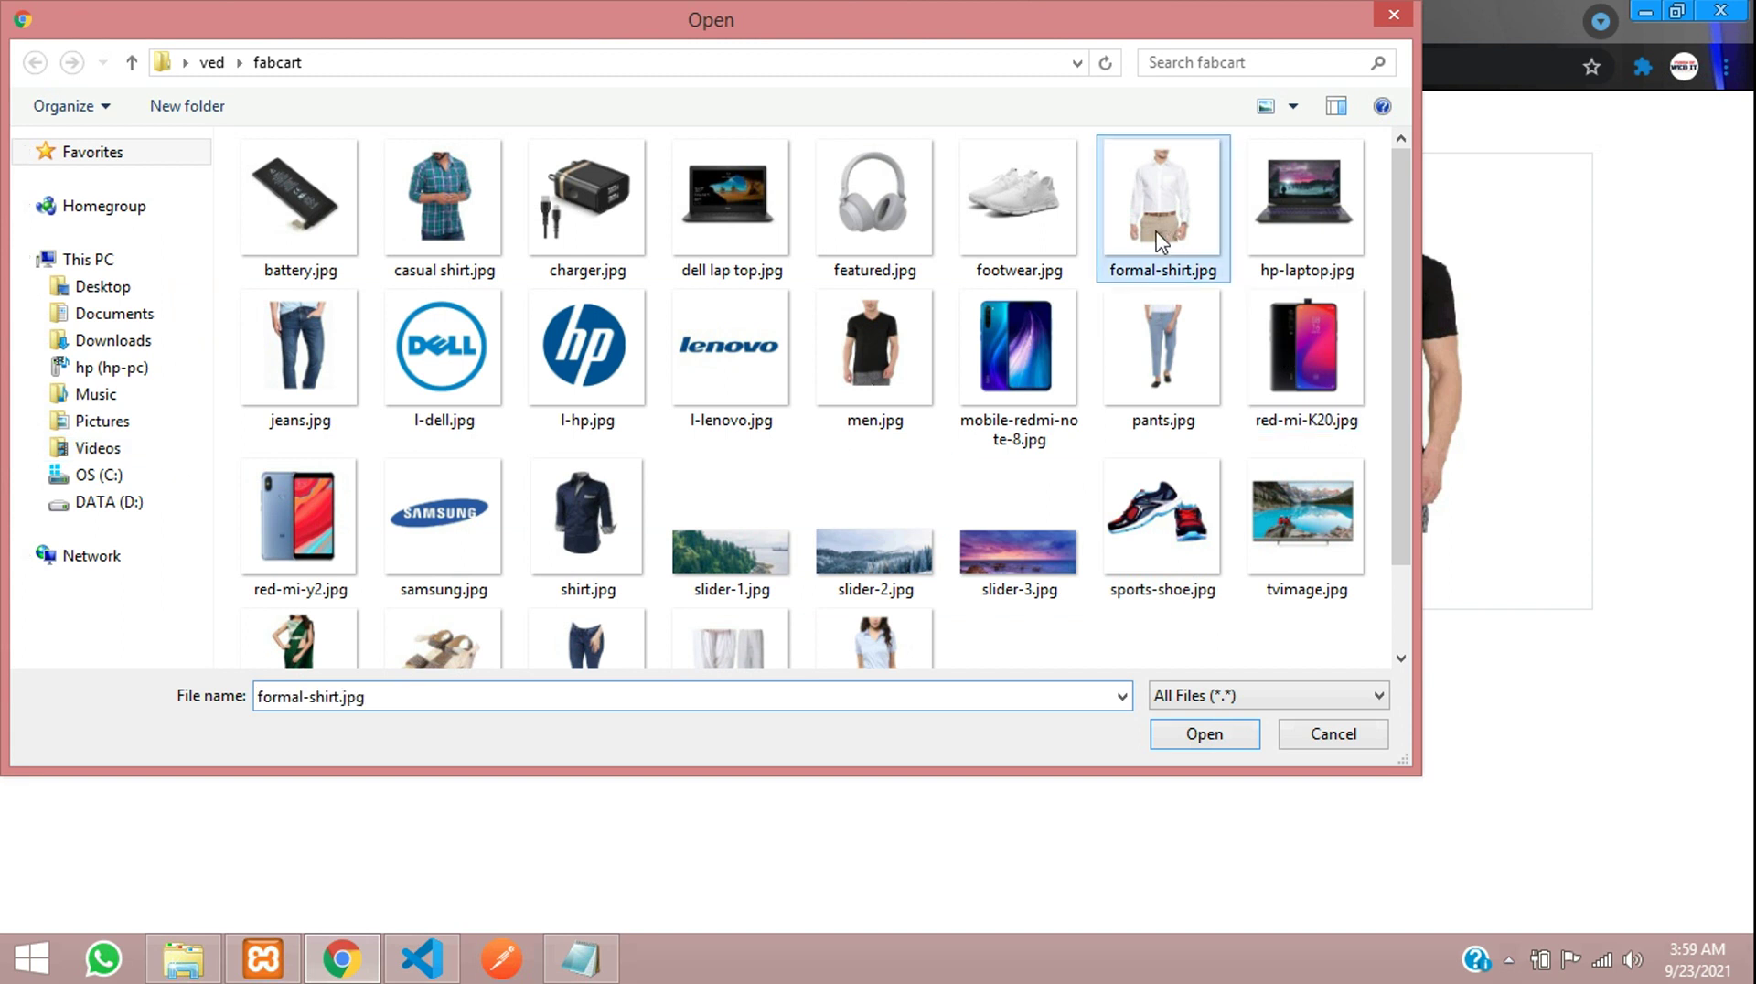
click(1199, 736)
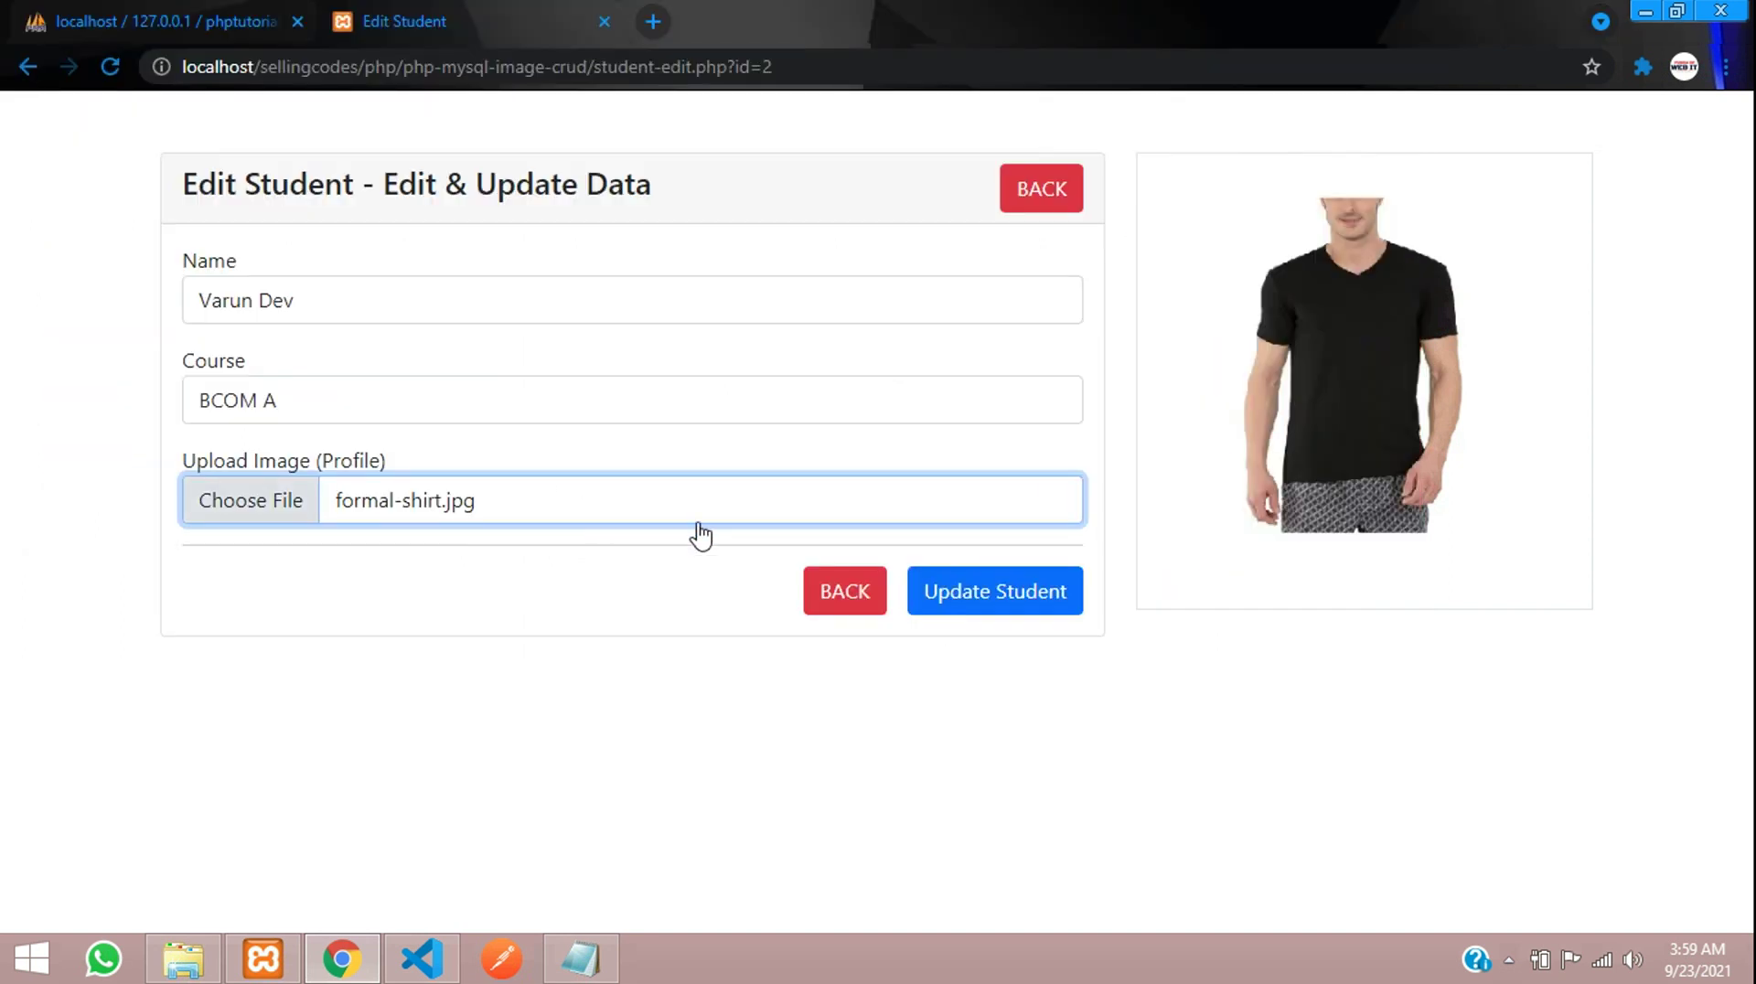
click(978, 603)
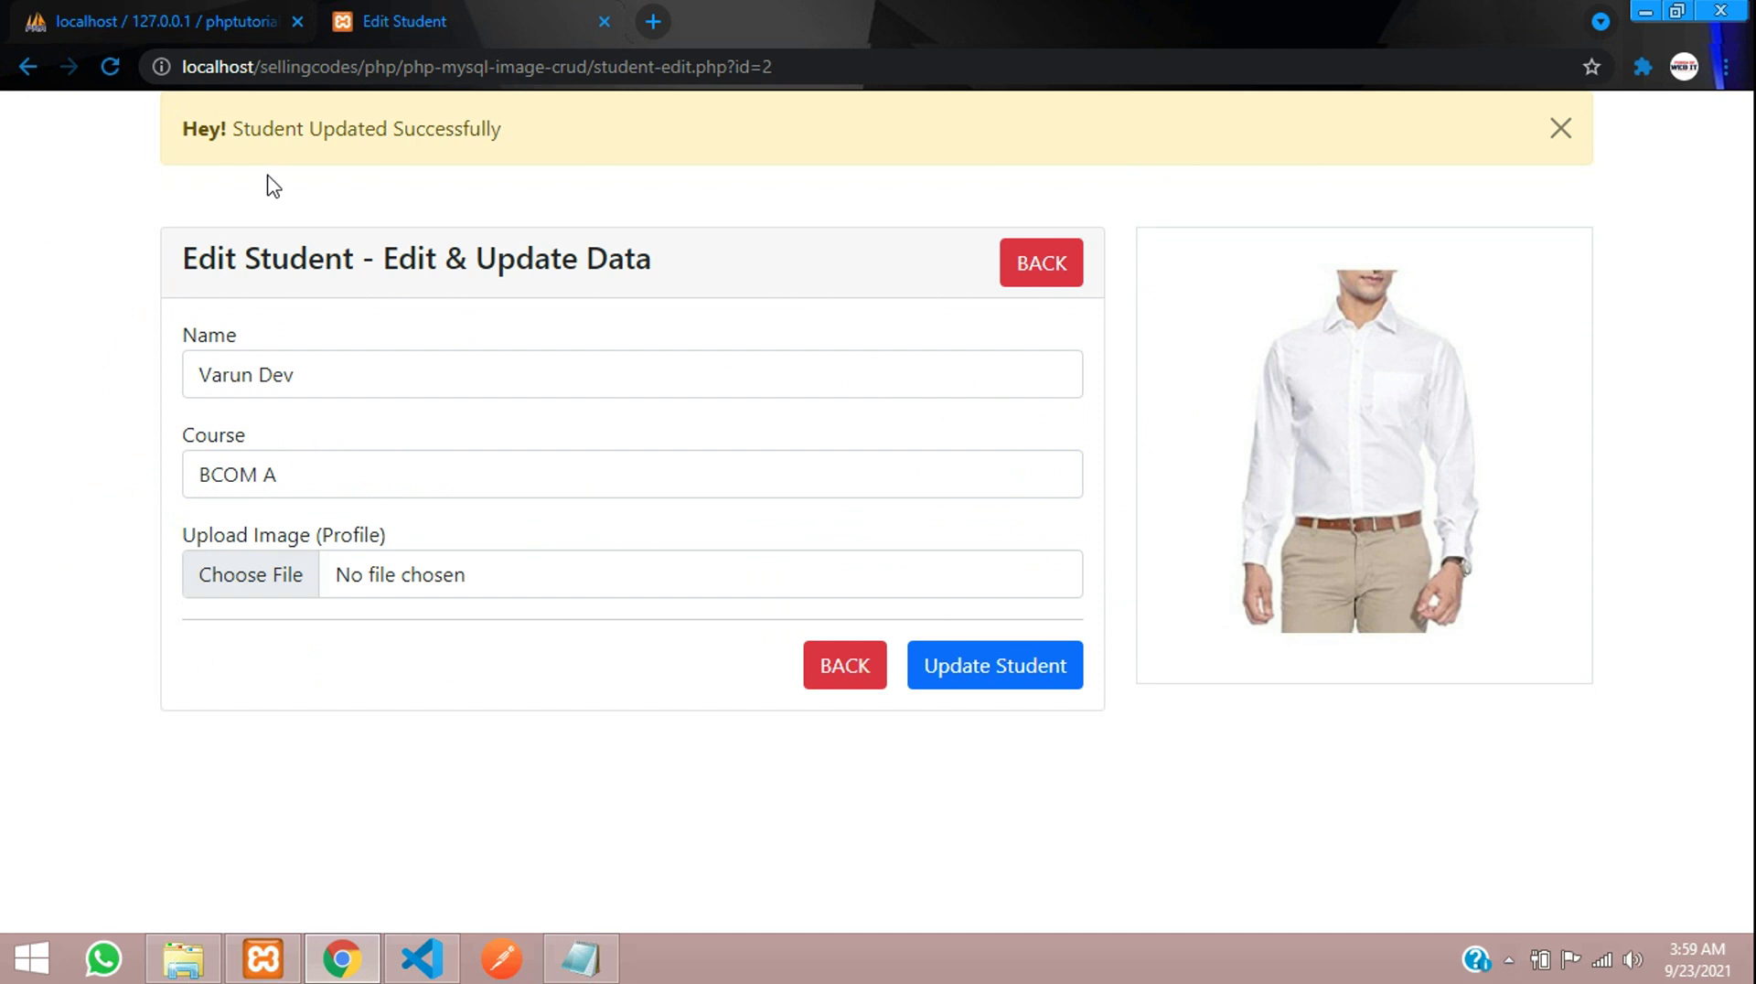
drag(230, 127, 1168, 143)
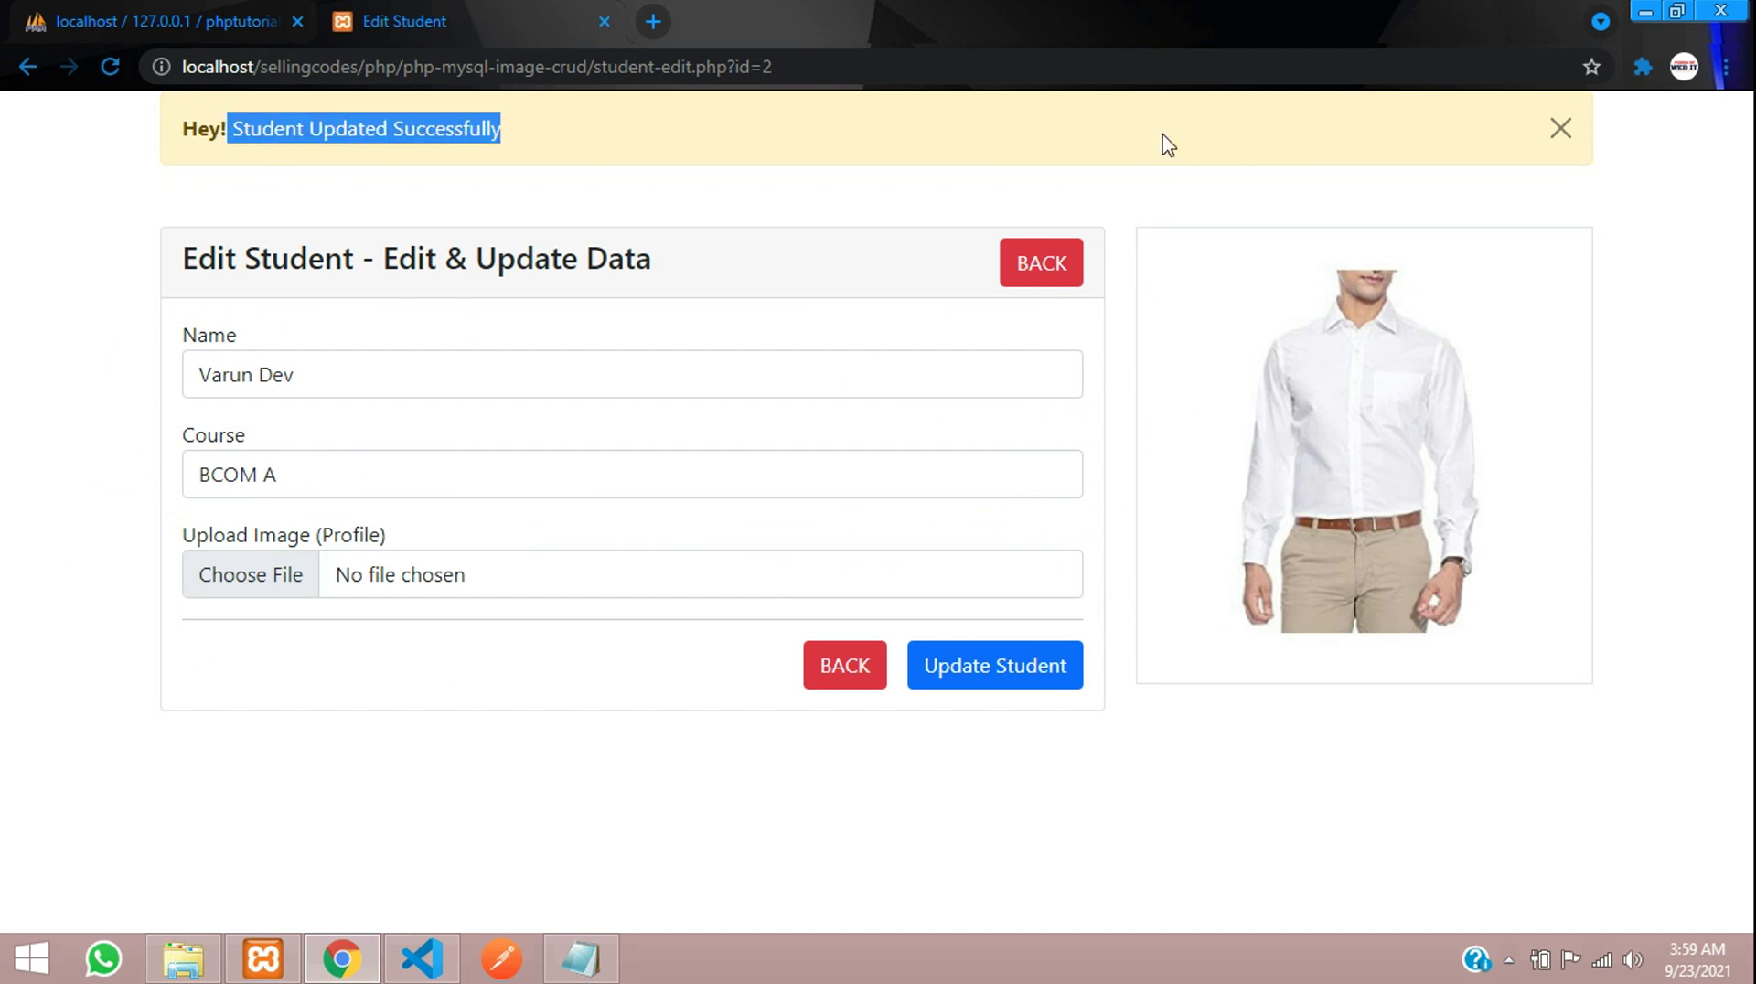
Dismiss the update message and attach a PDF from Downloads as the profile image
click(1560, 128)
drag(294, 286, 11, 280)
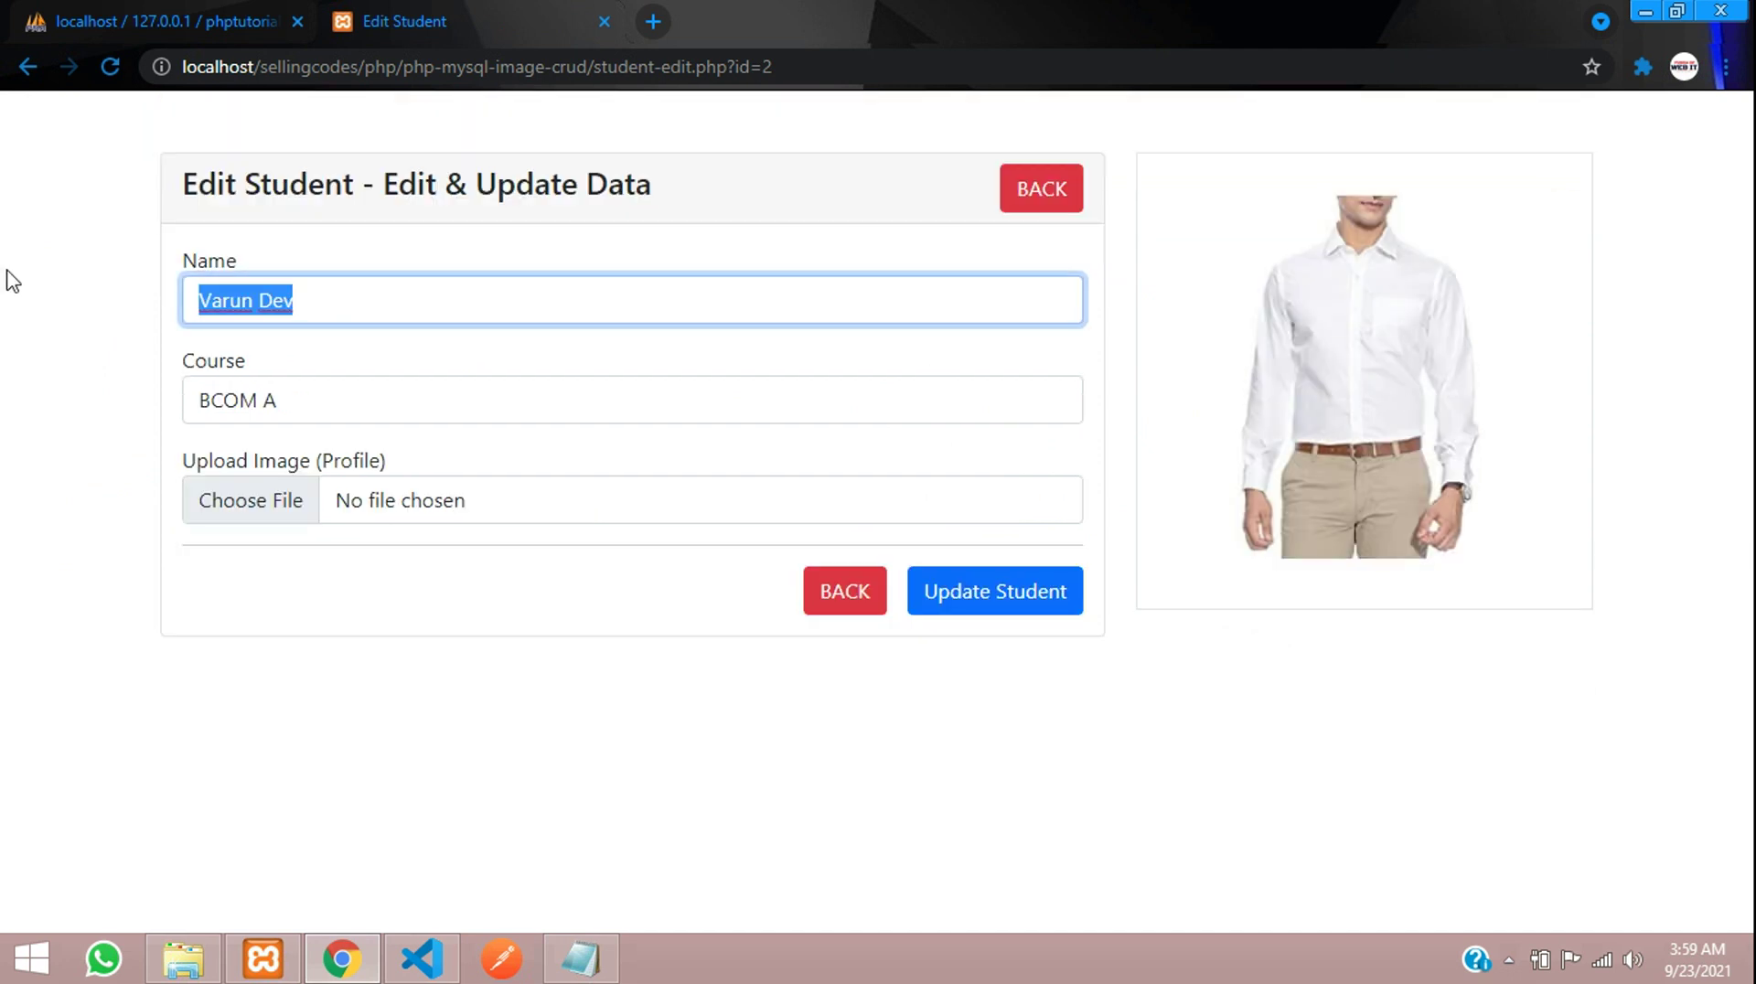
click(773, 305)
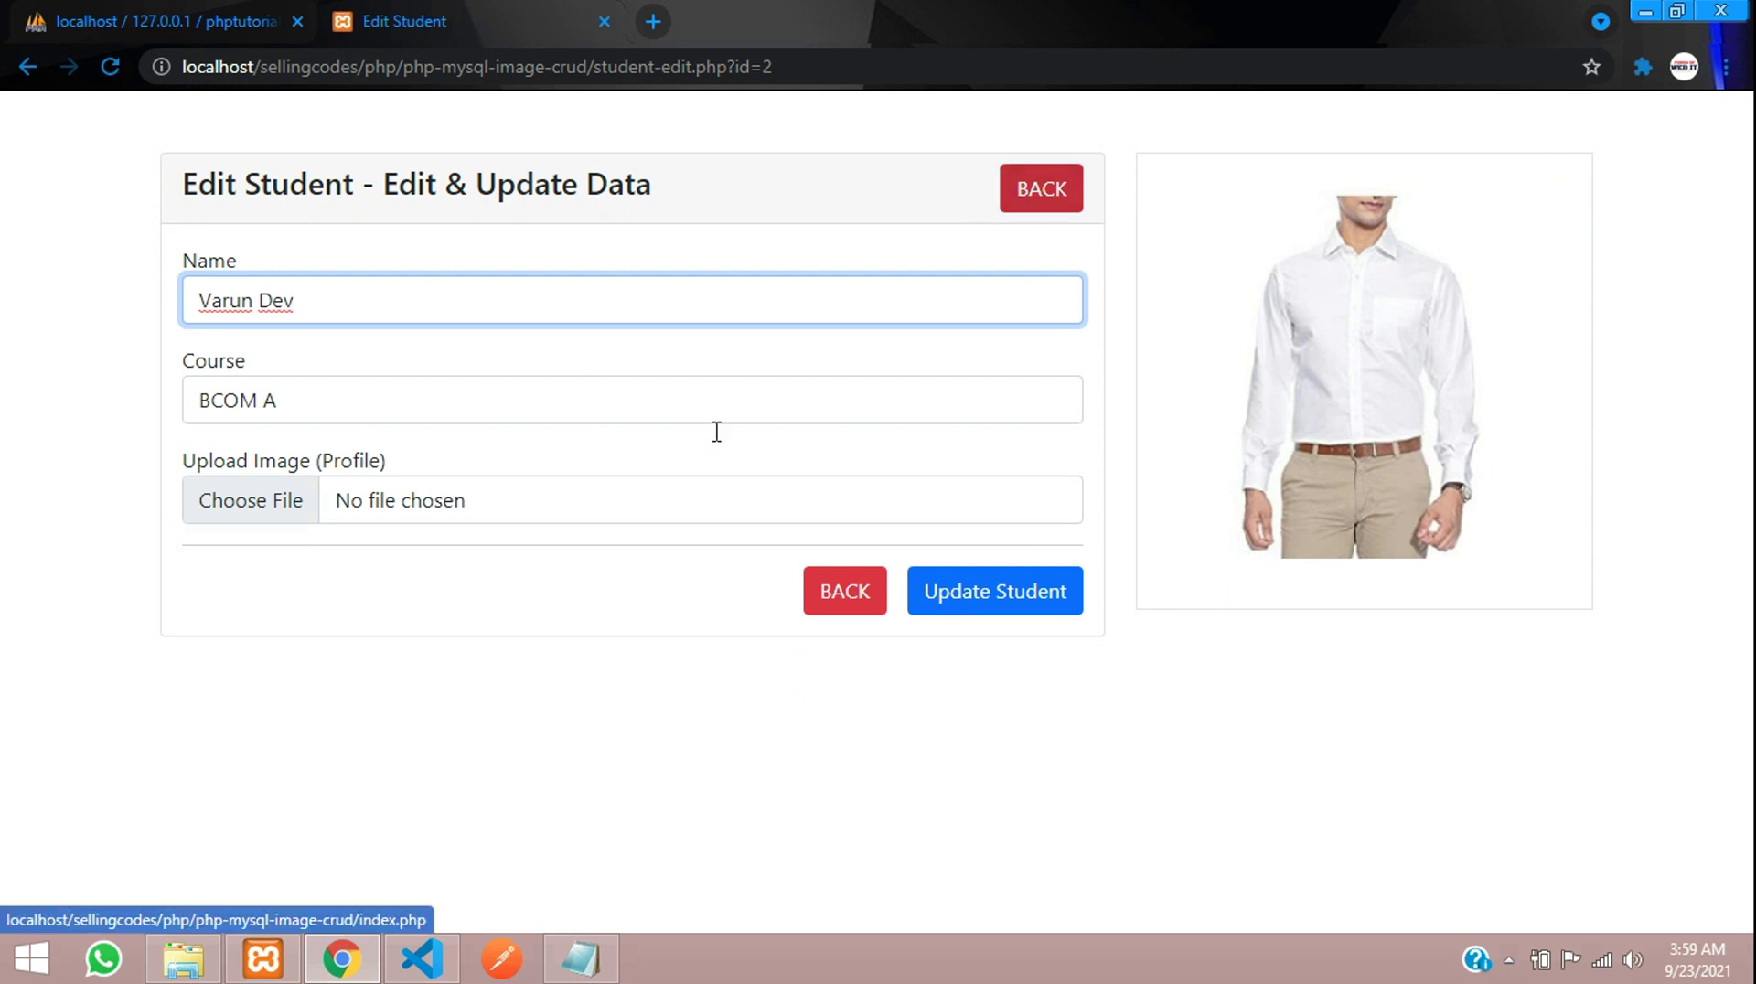
click(497, 501)
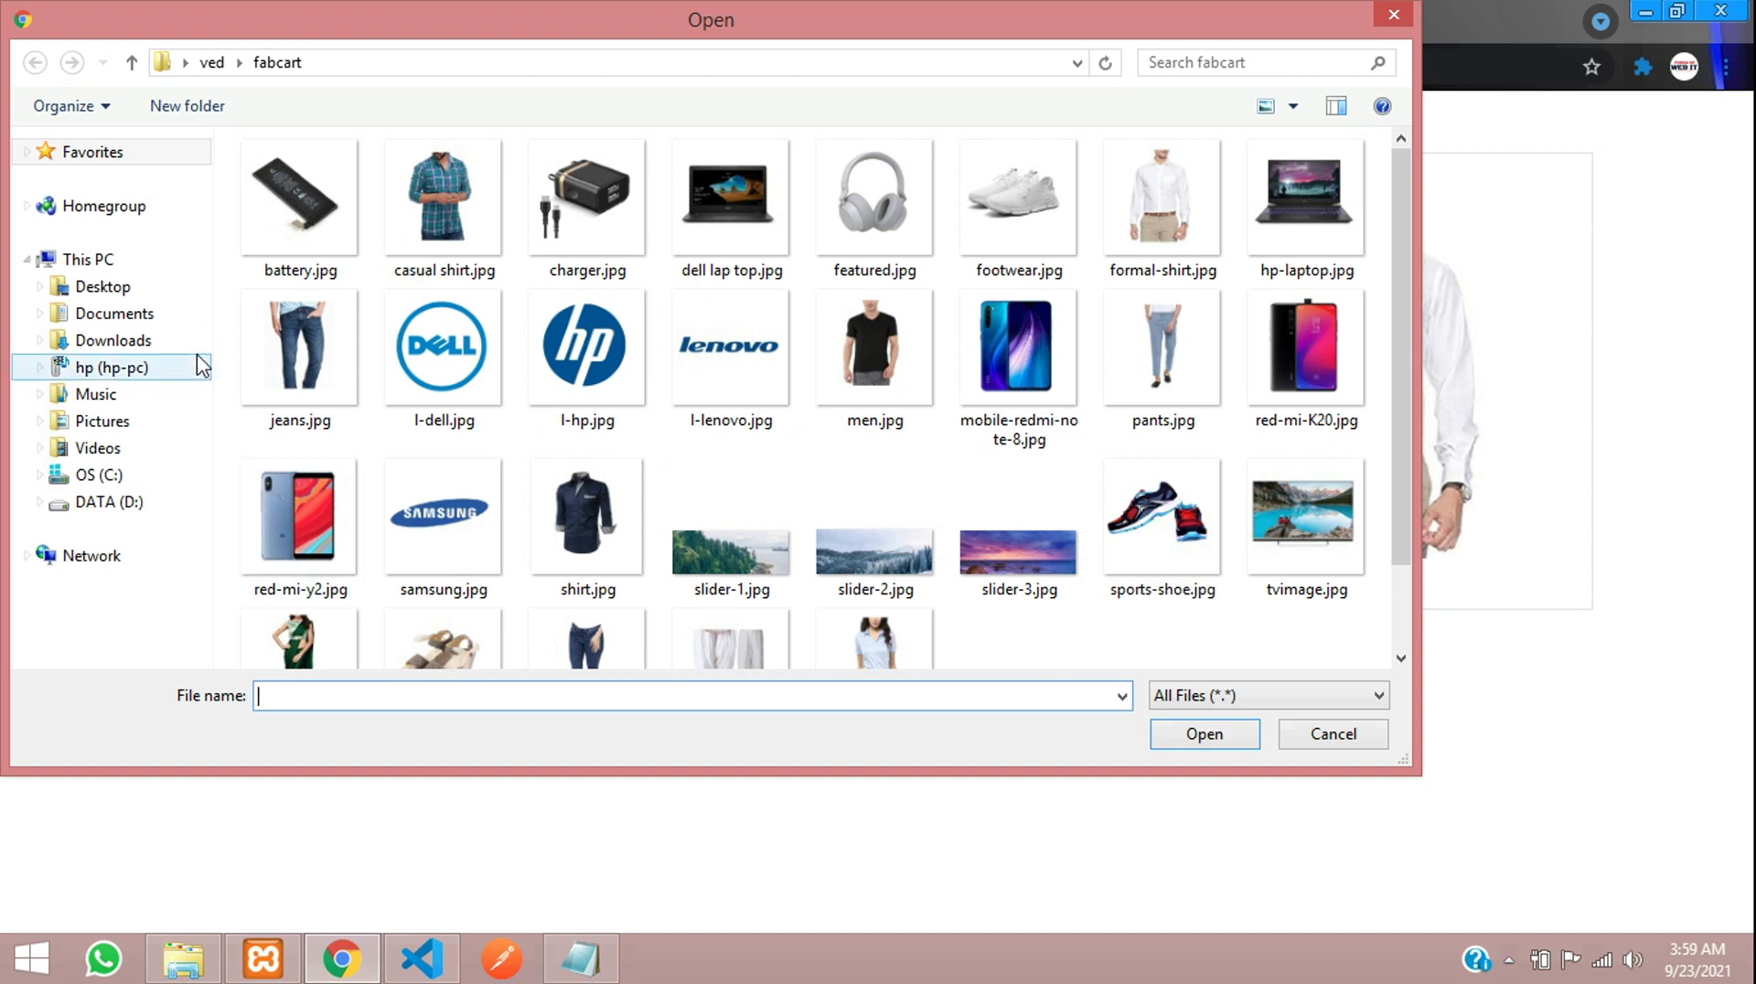
click(170, 349)
click(329, 402)
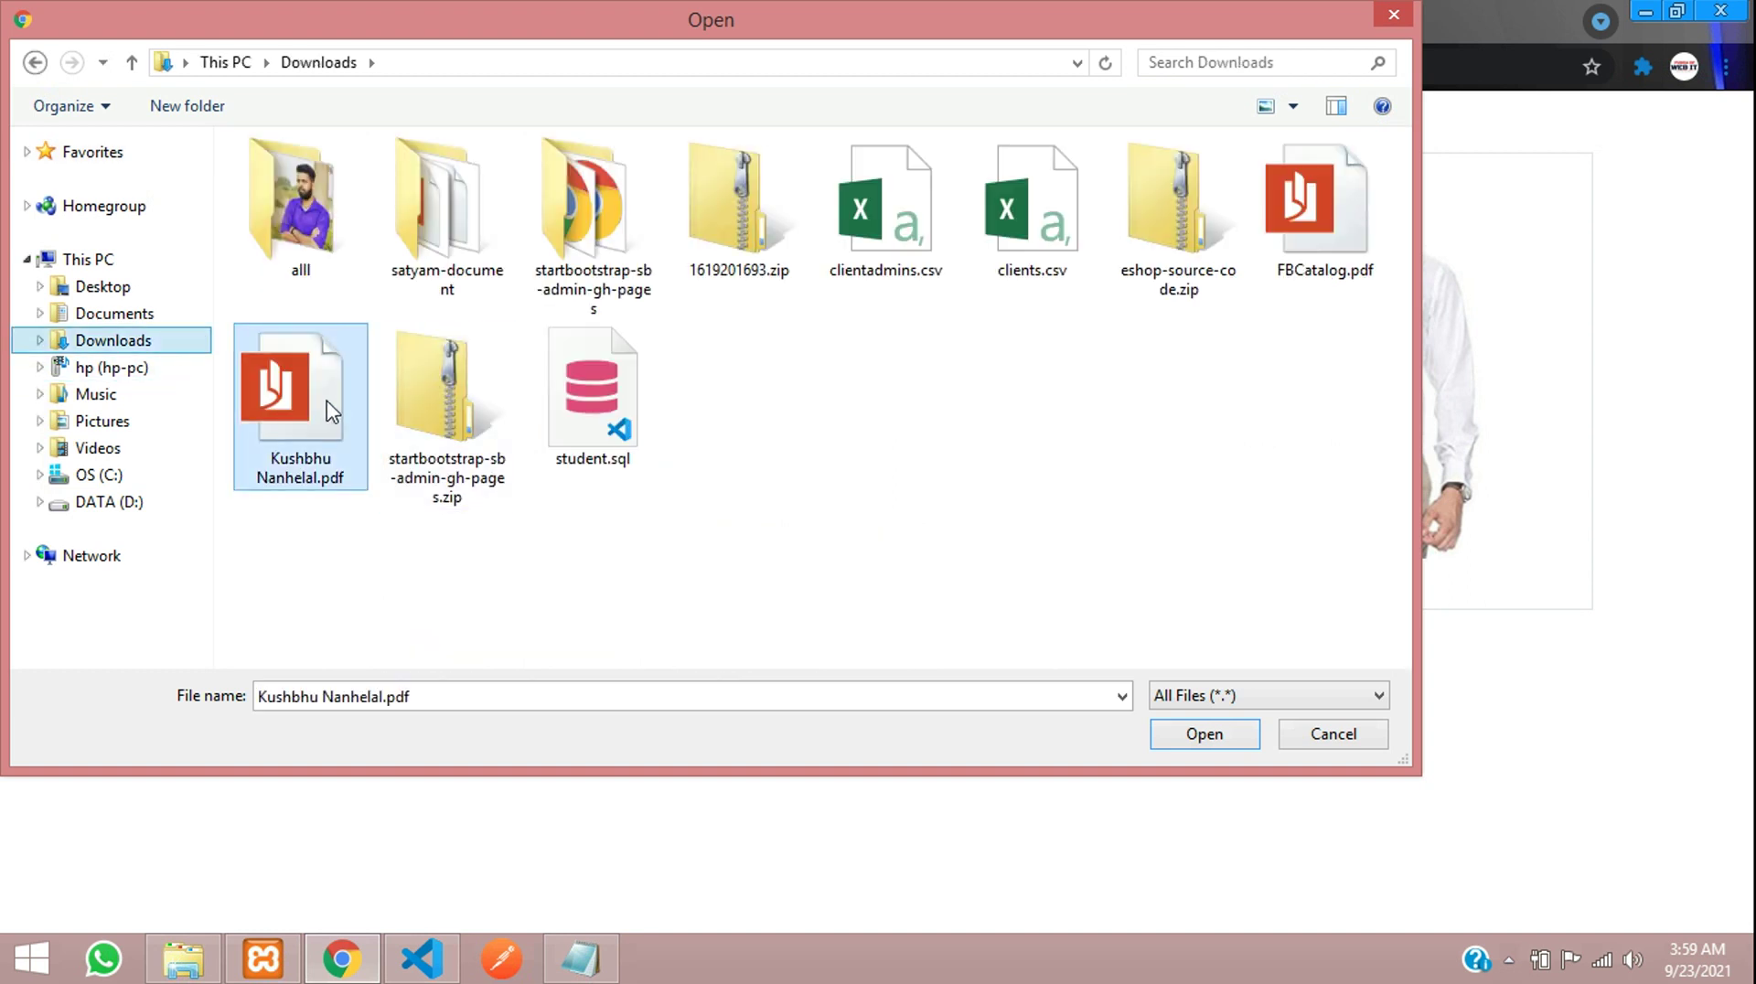
click(1198, 736)
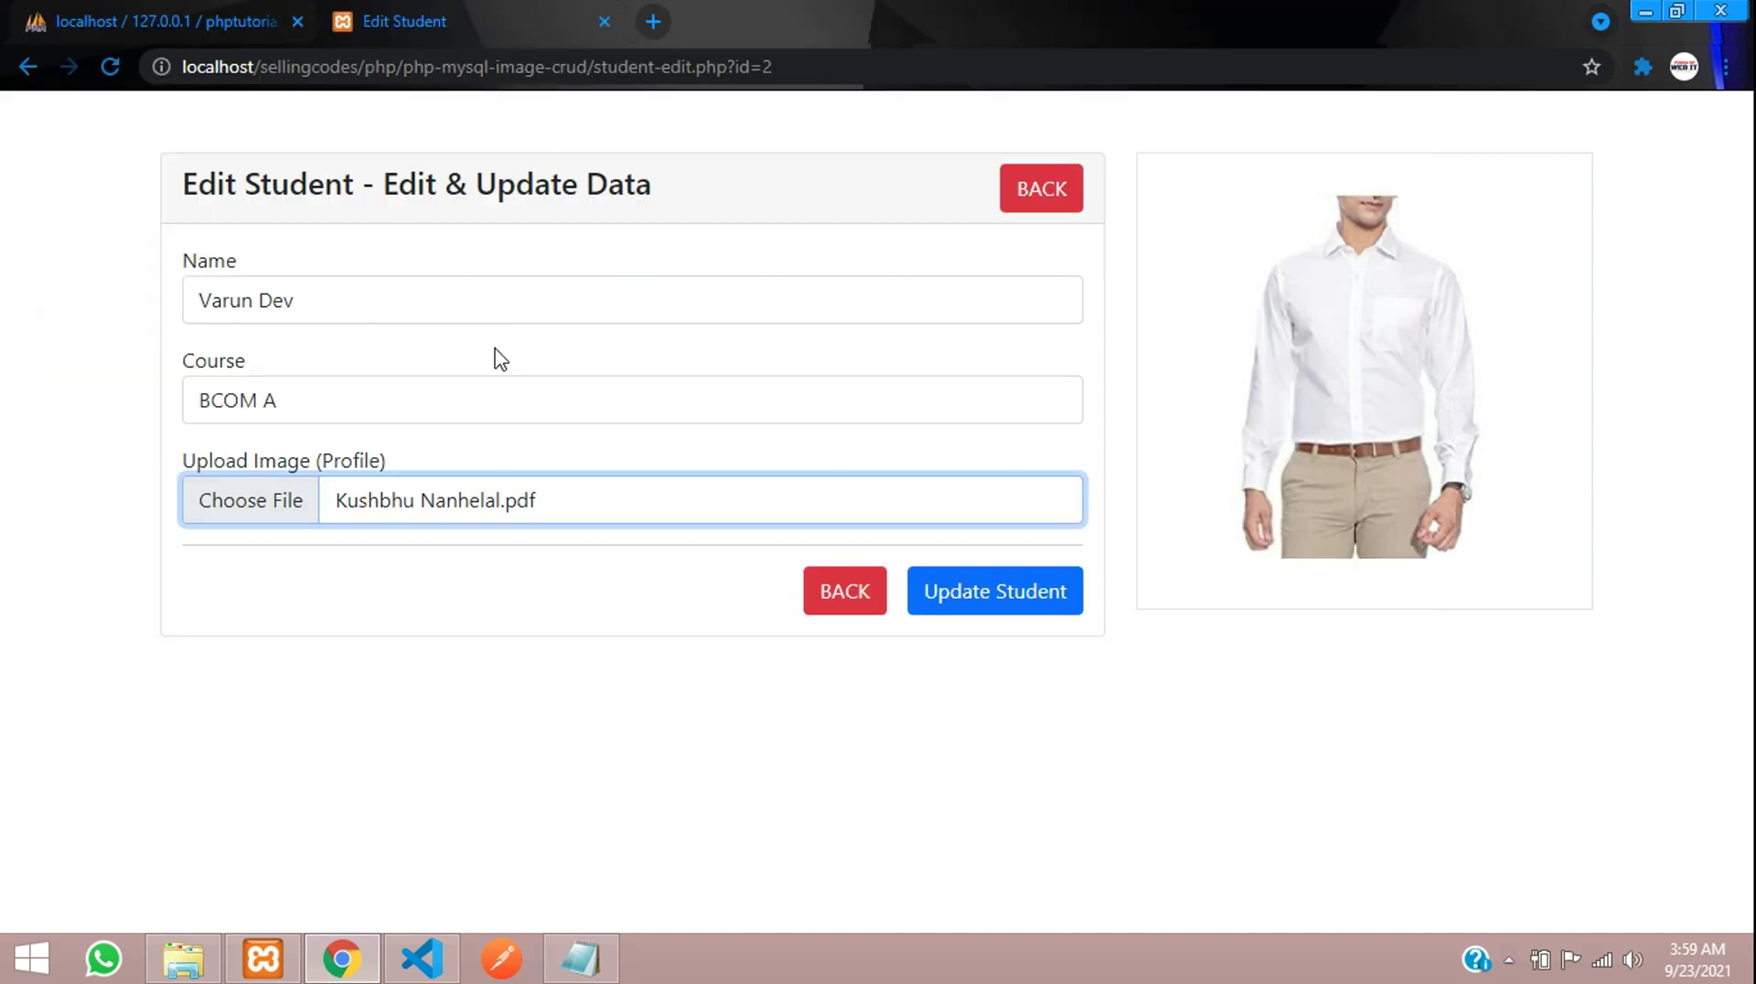
Submit the PDF, dismiss the only-jpg/png/jpeg warning, and return to the student list
click(977, 594)
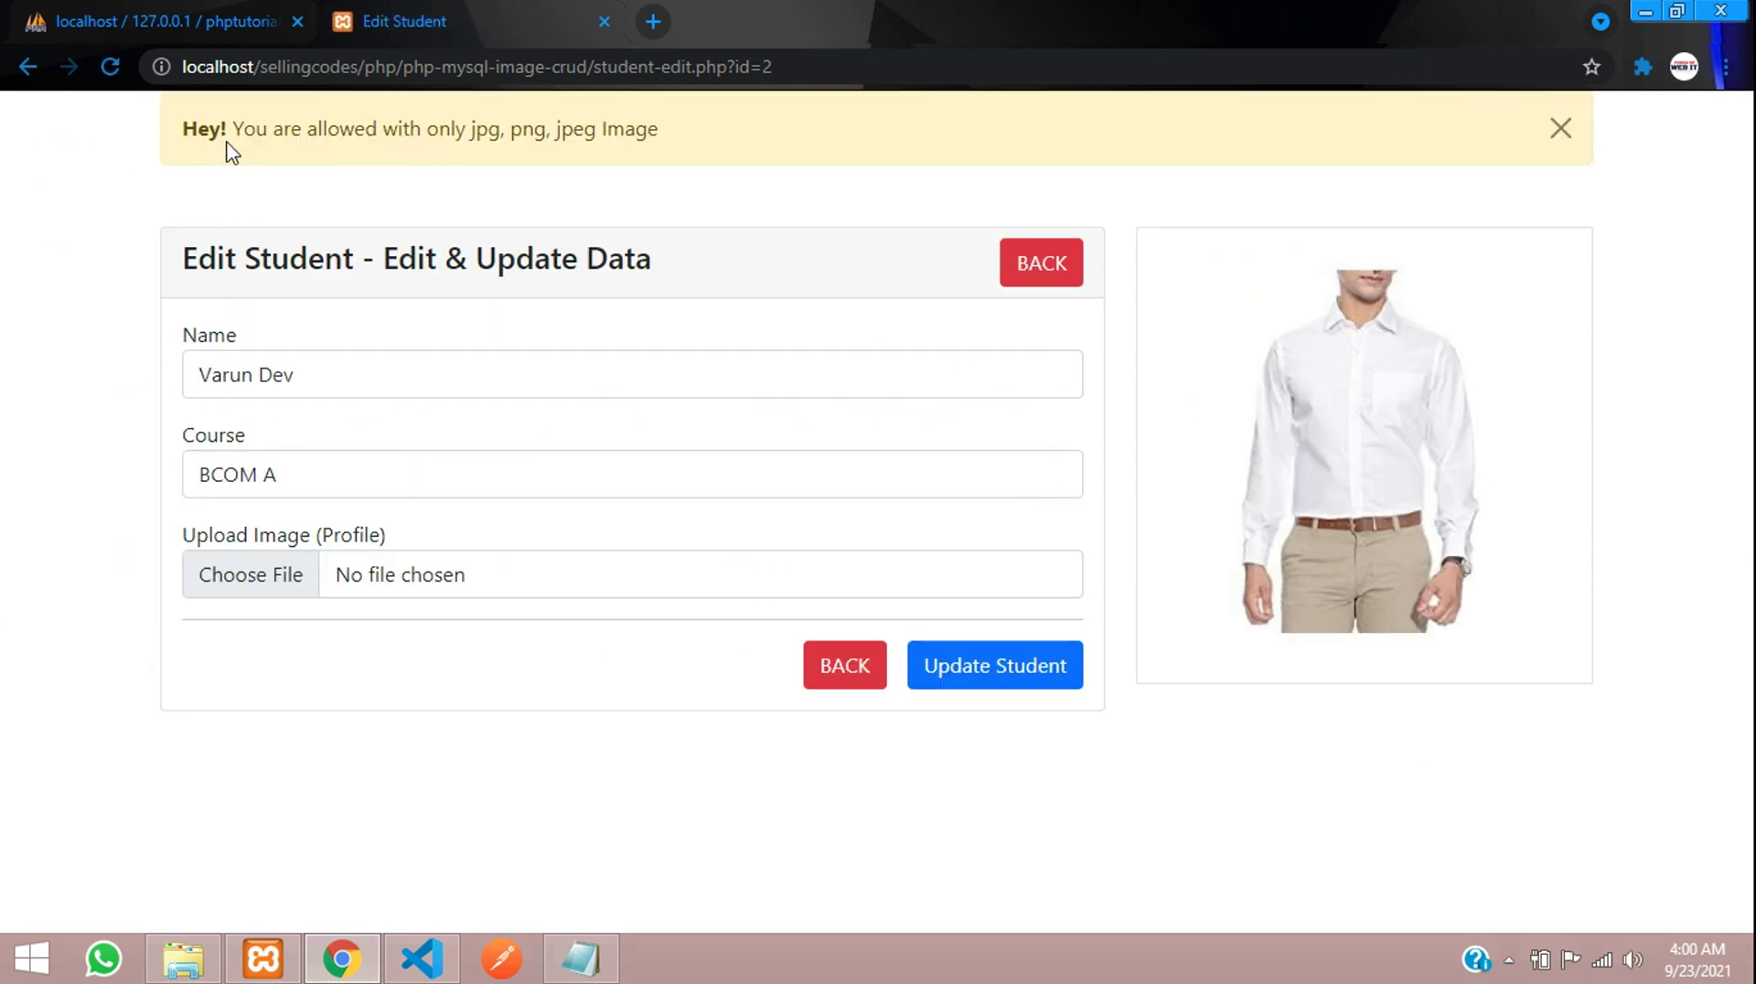
drag(235, 128, 593, 134)
double_click(529, 129)
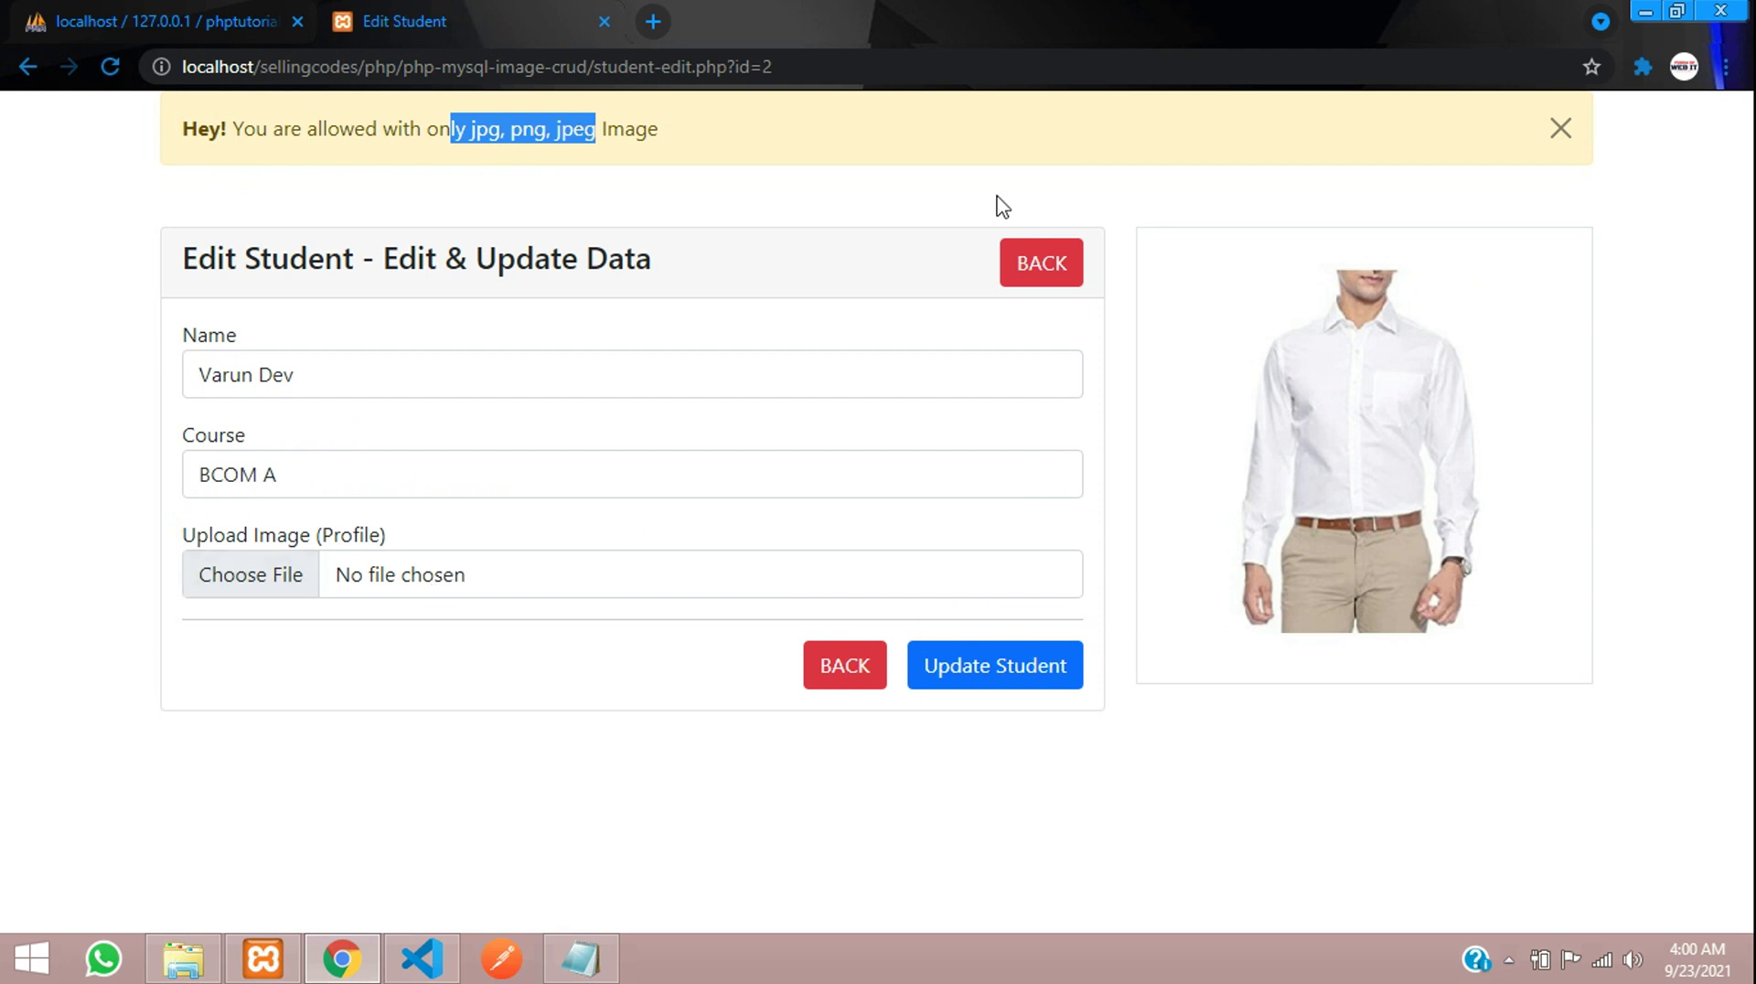
click(1581, 144)
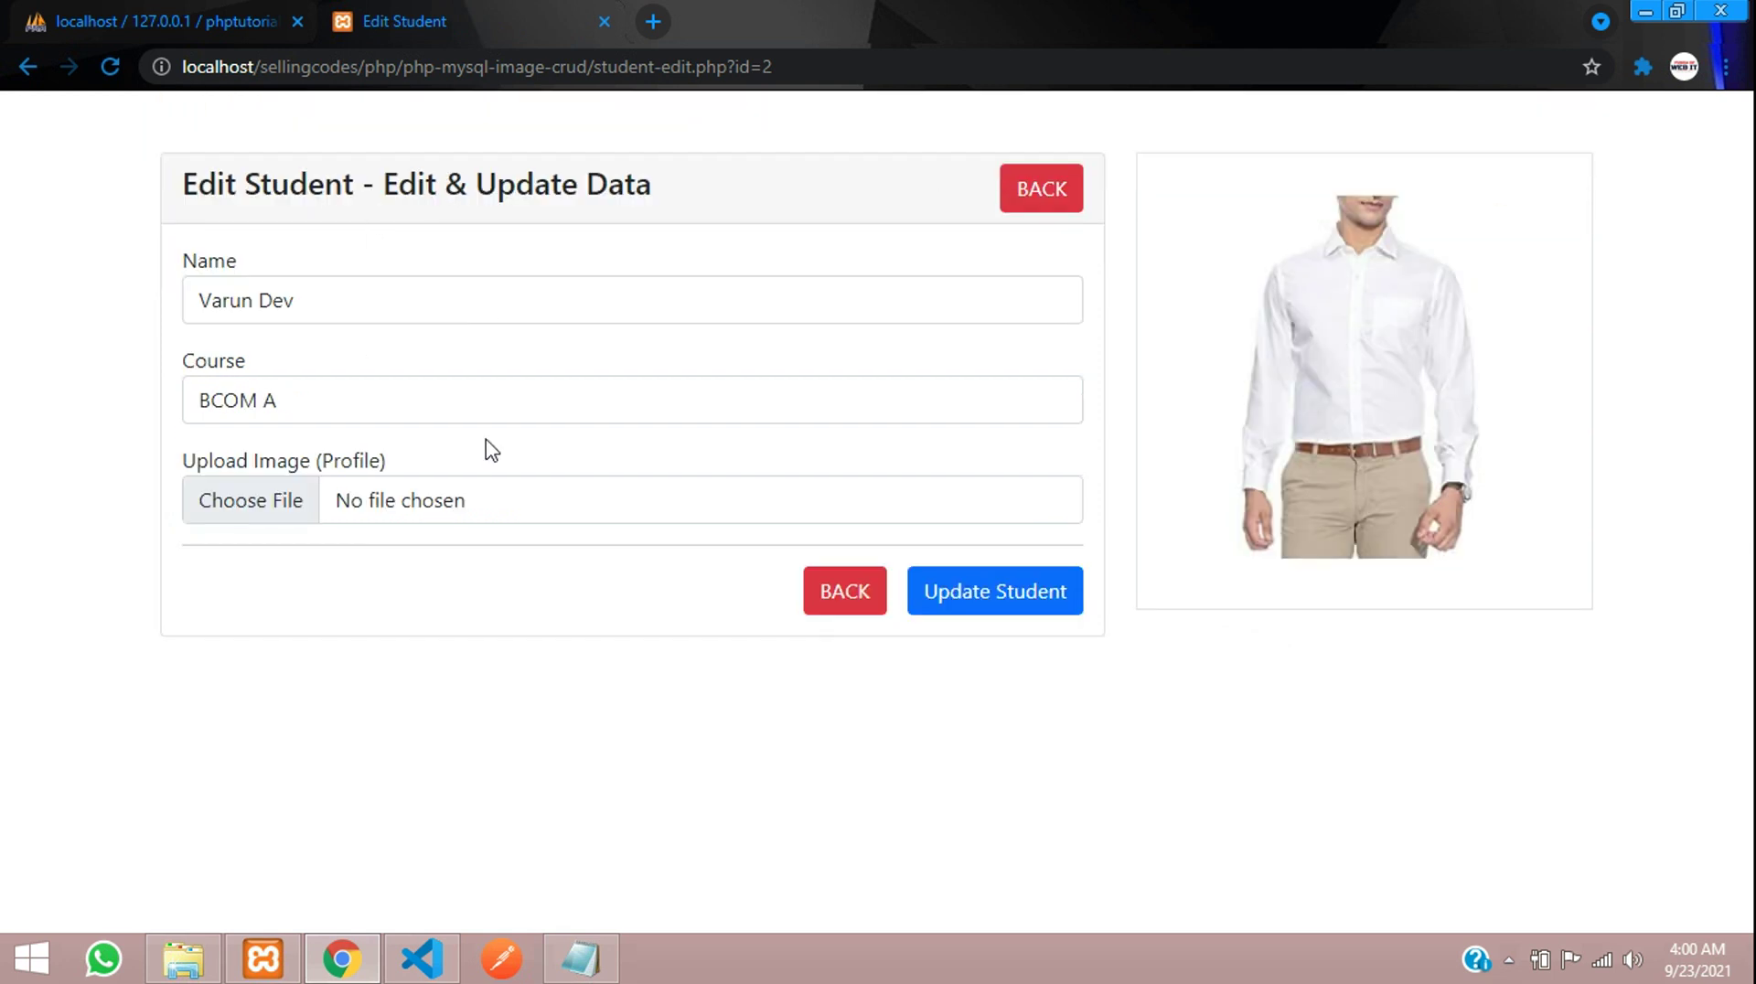
click(1047, 201)
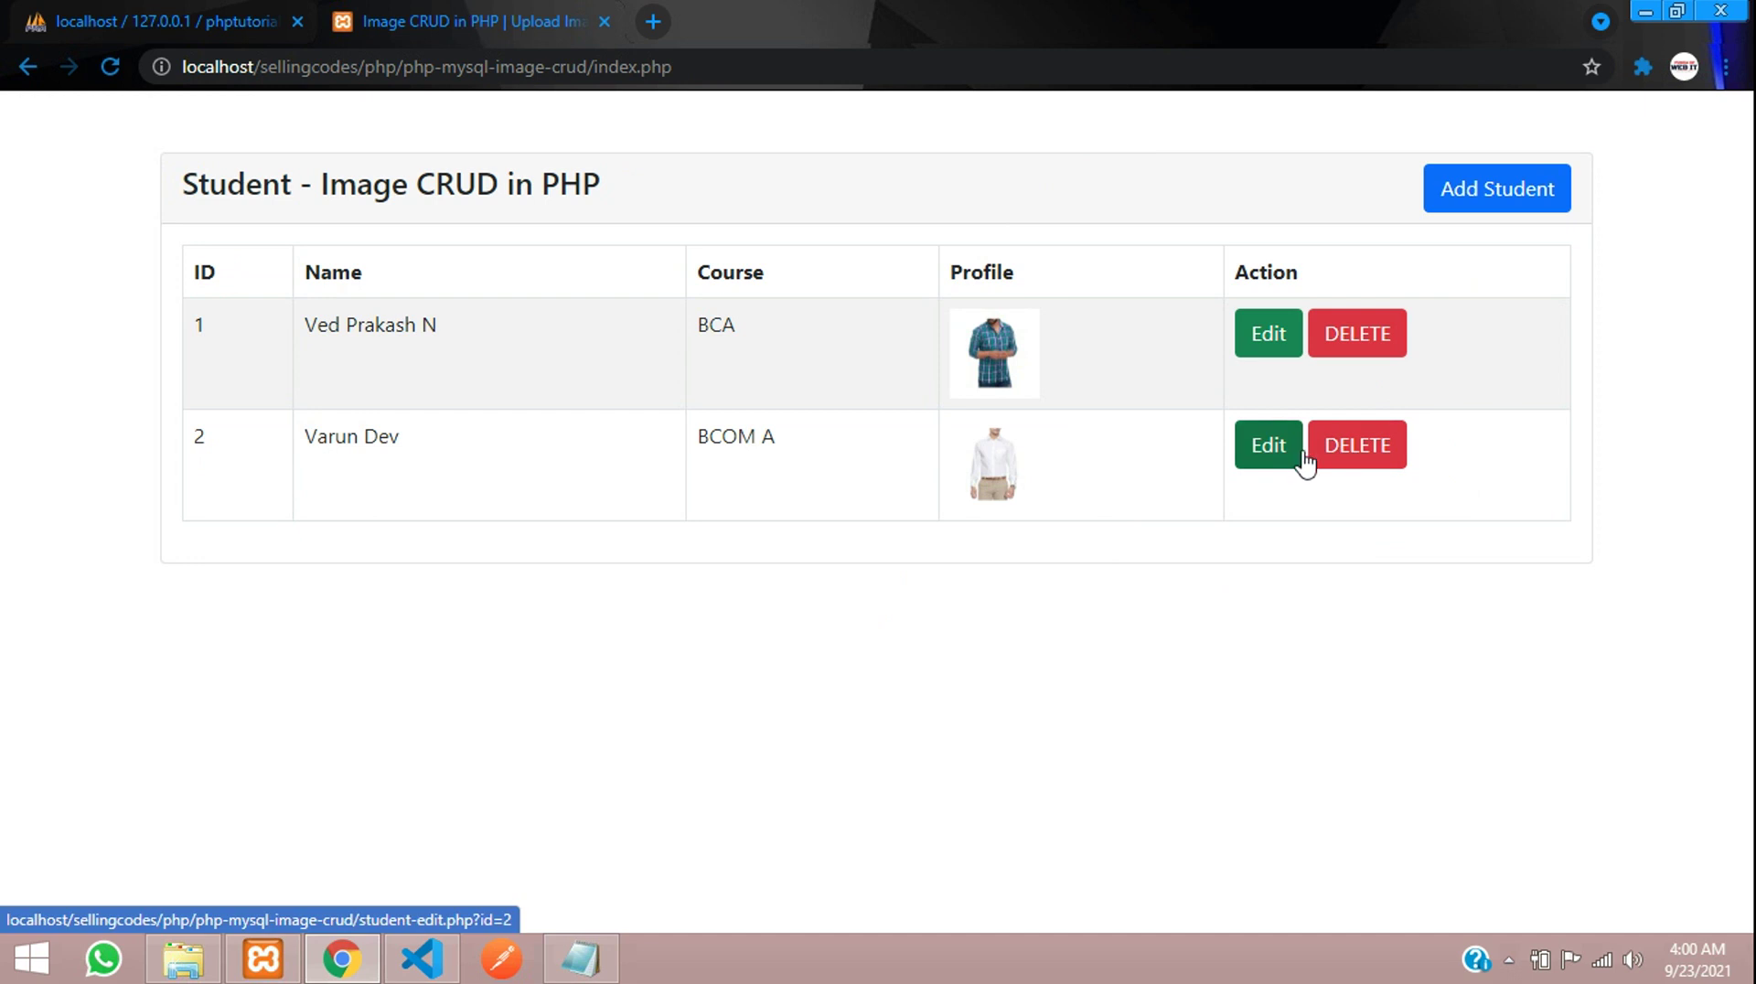
Delete the ID 2 student record and confirm, leaving only the ID 1 student
click(1363, 453)
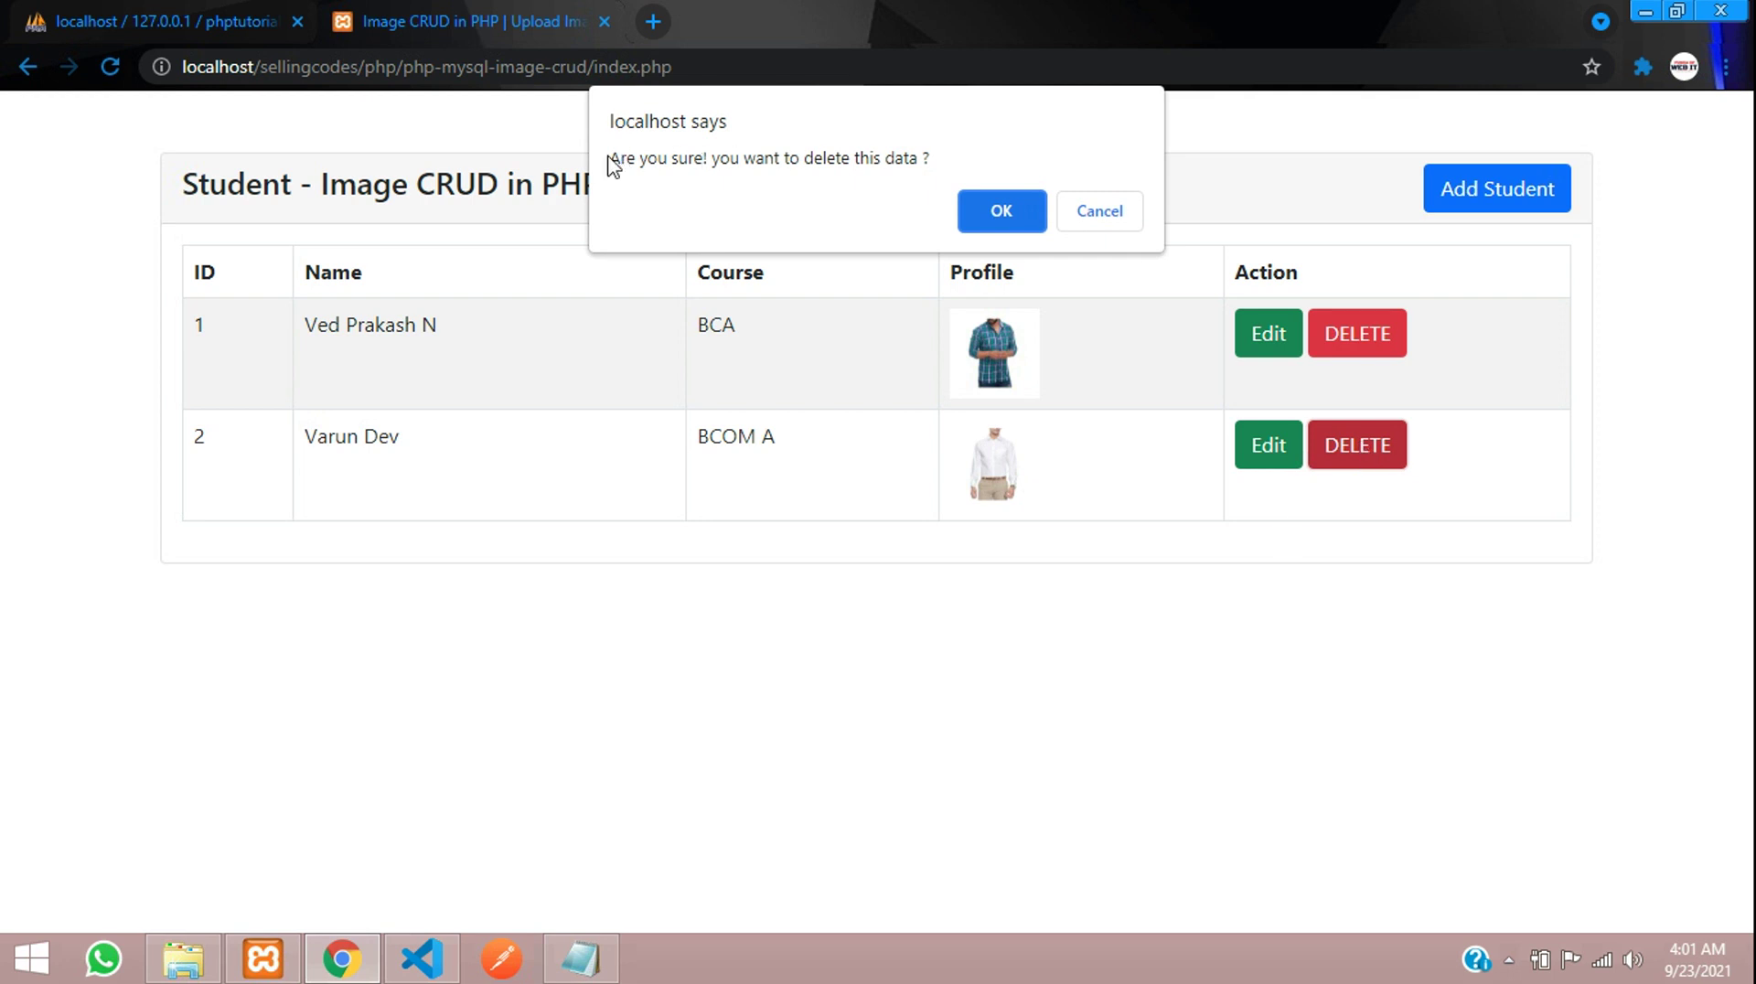
drag(727, 157, 952, 157)
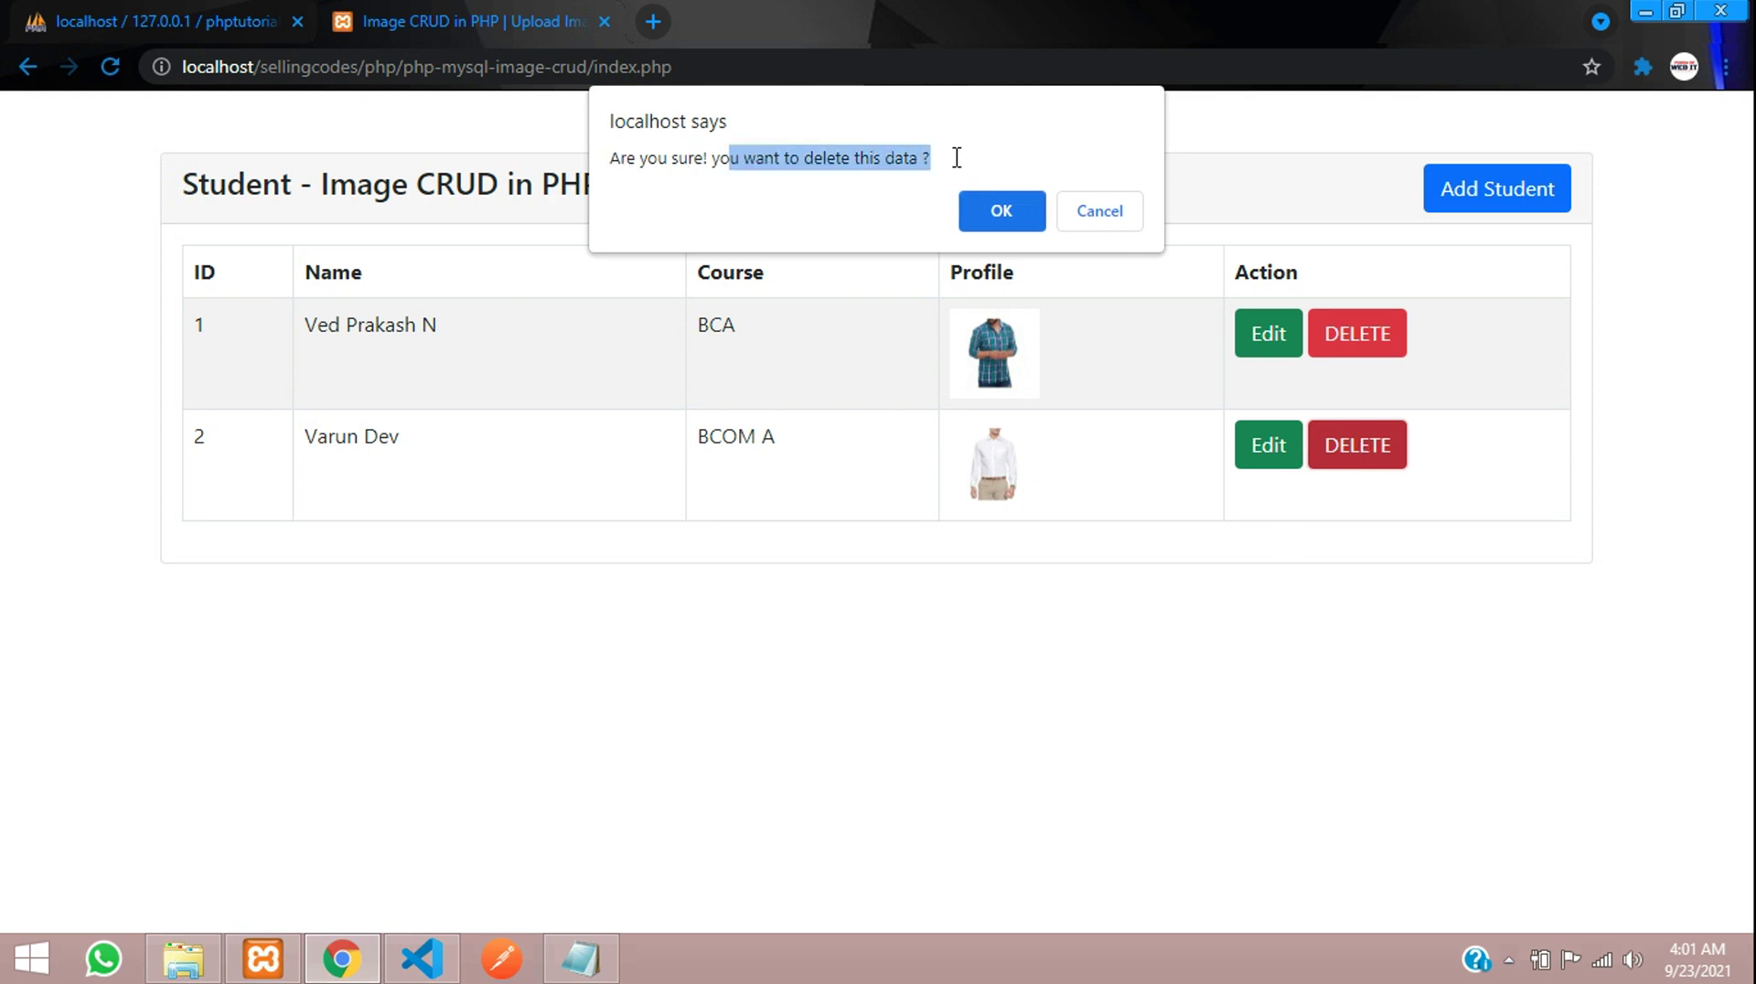
click(951, 157)
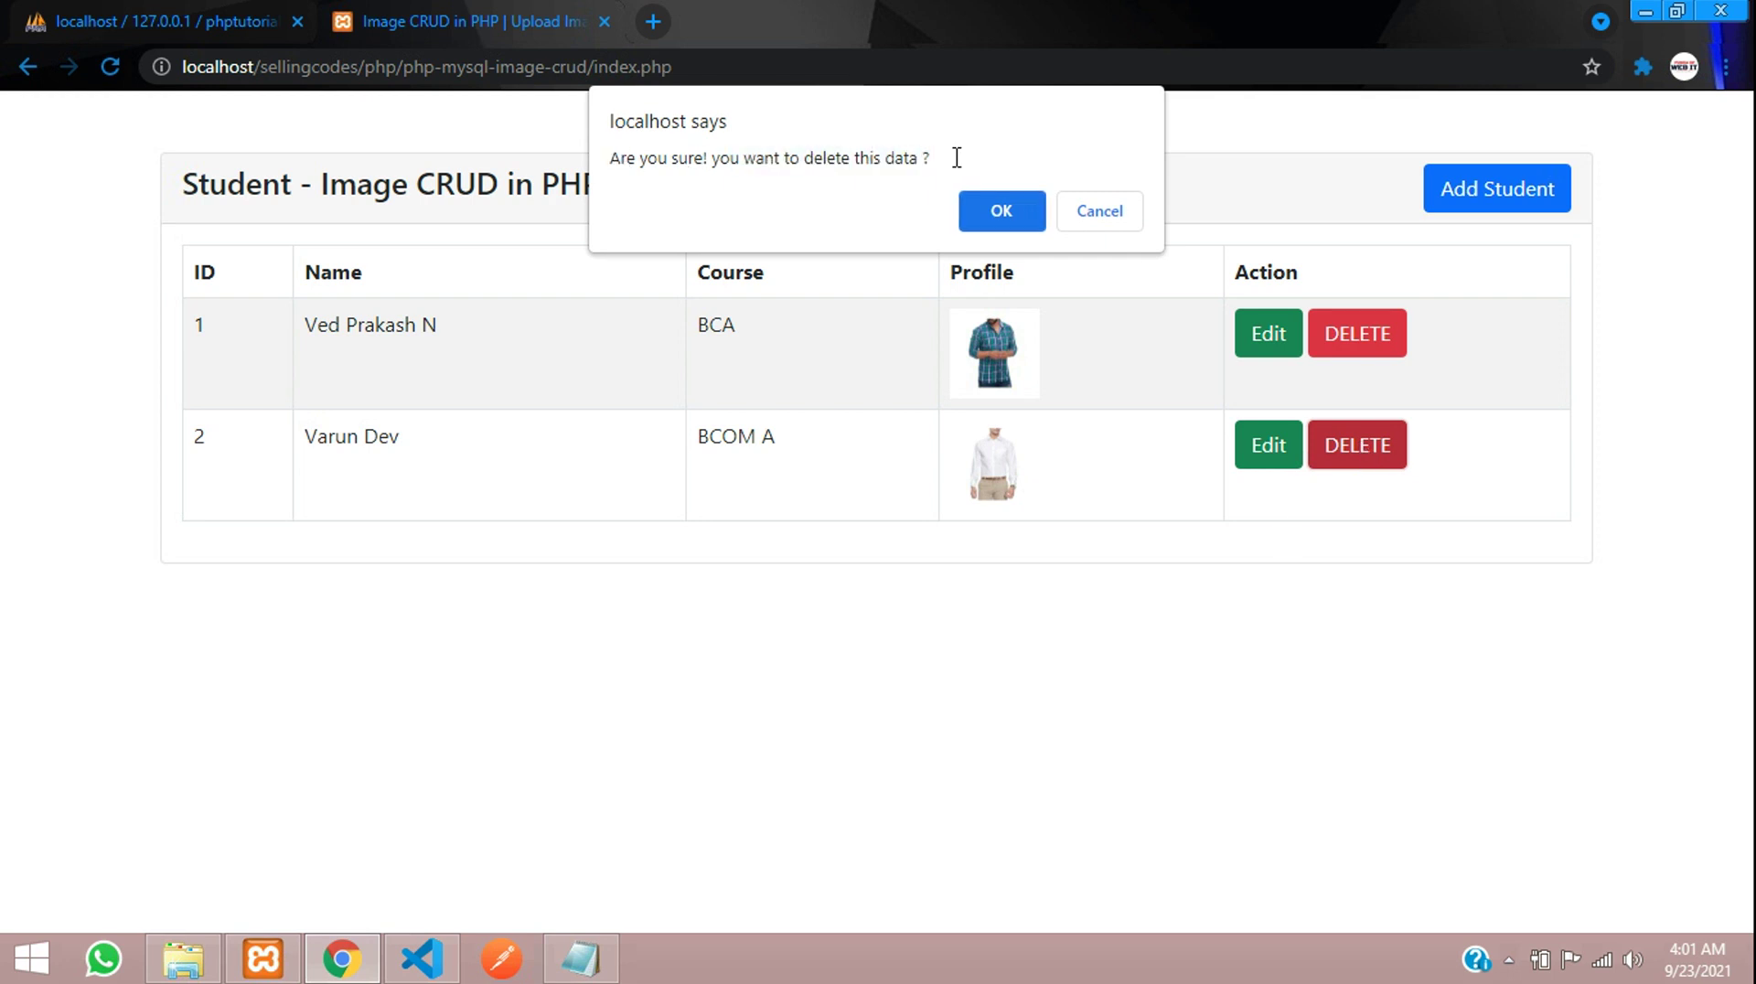
click(1001, 213)
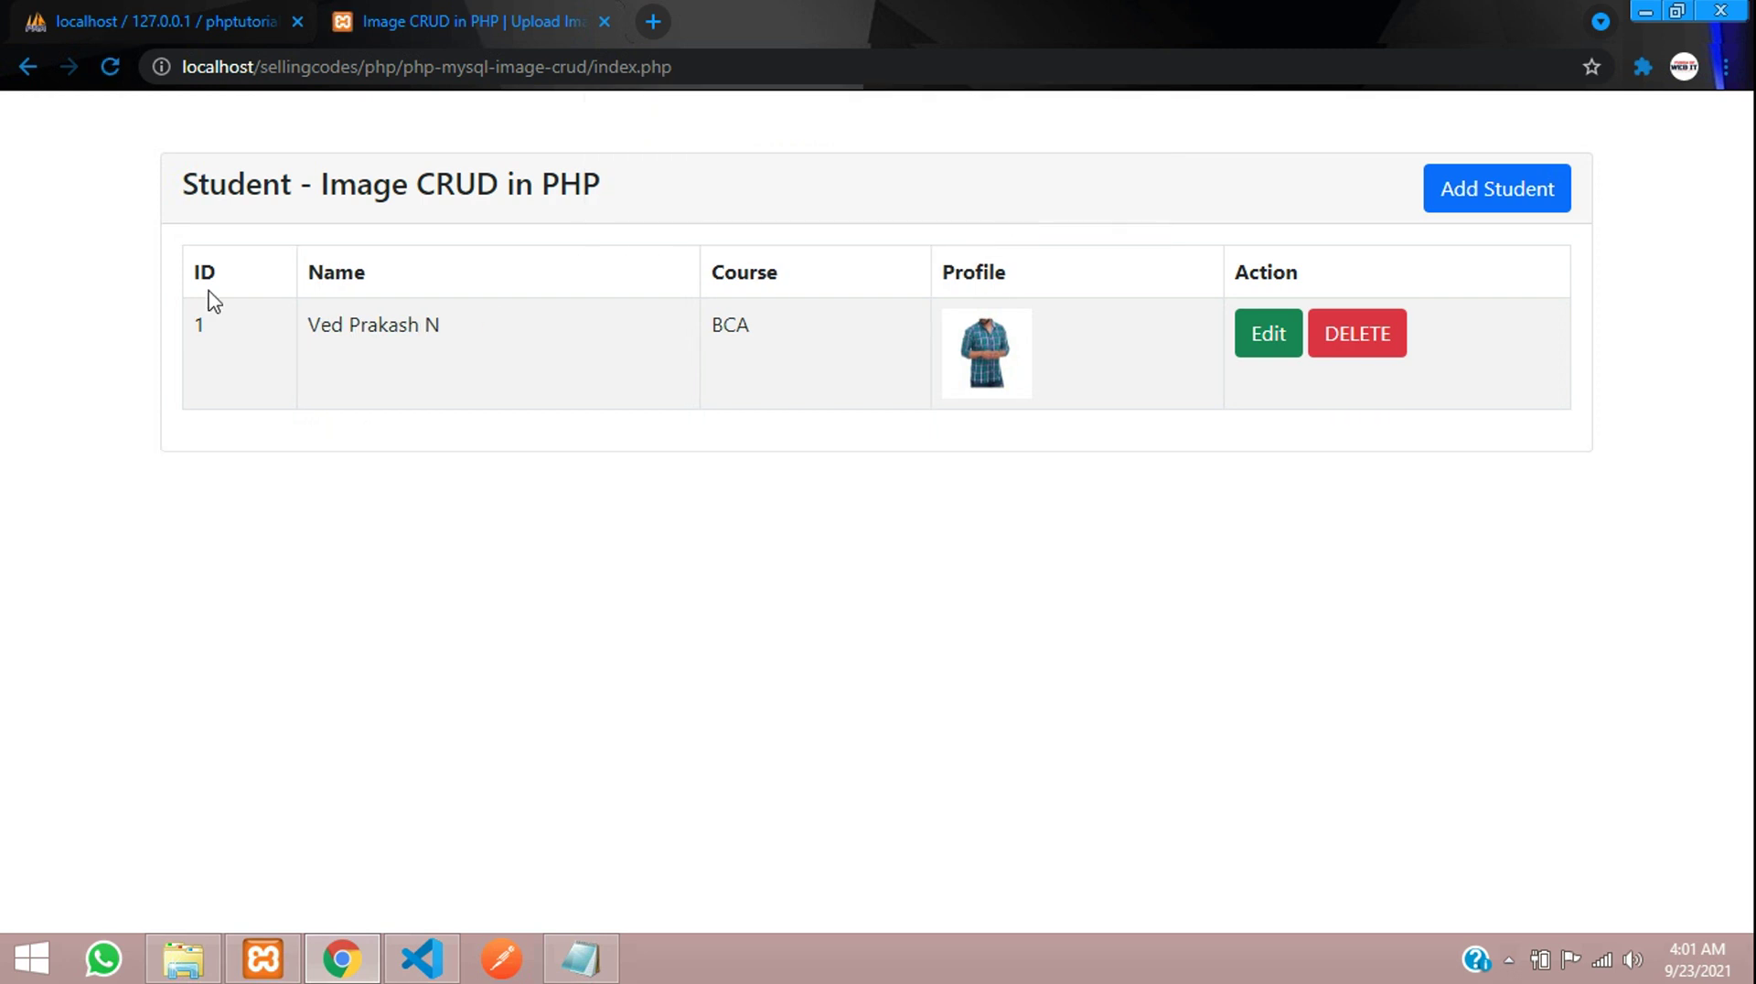
drag(216, 329, 613, 336)
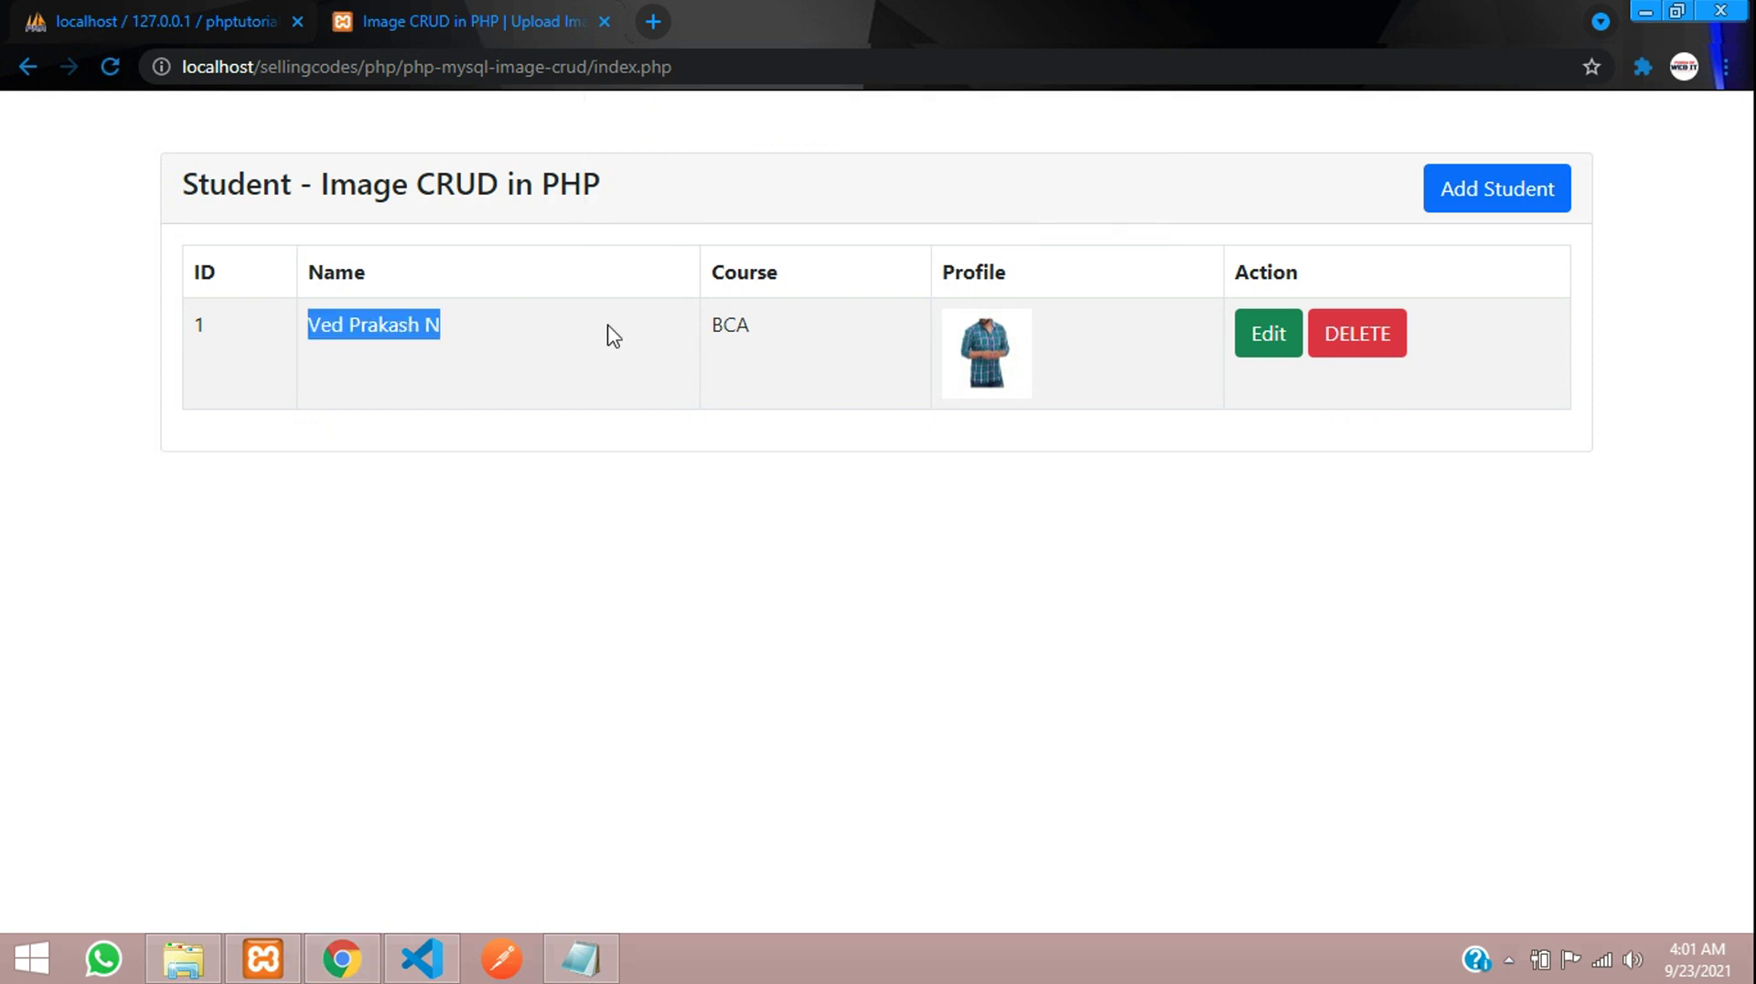
click(639, 373)
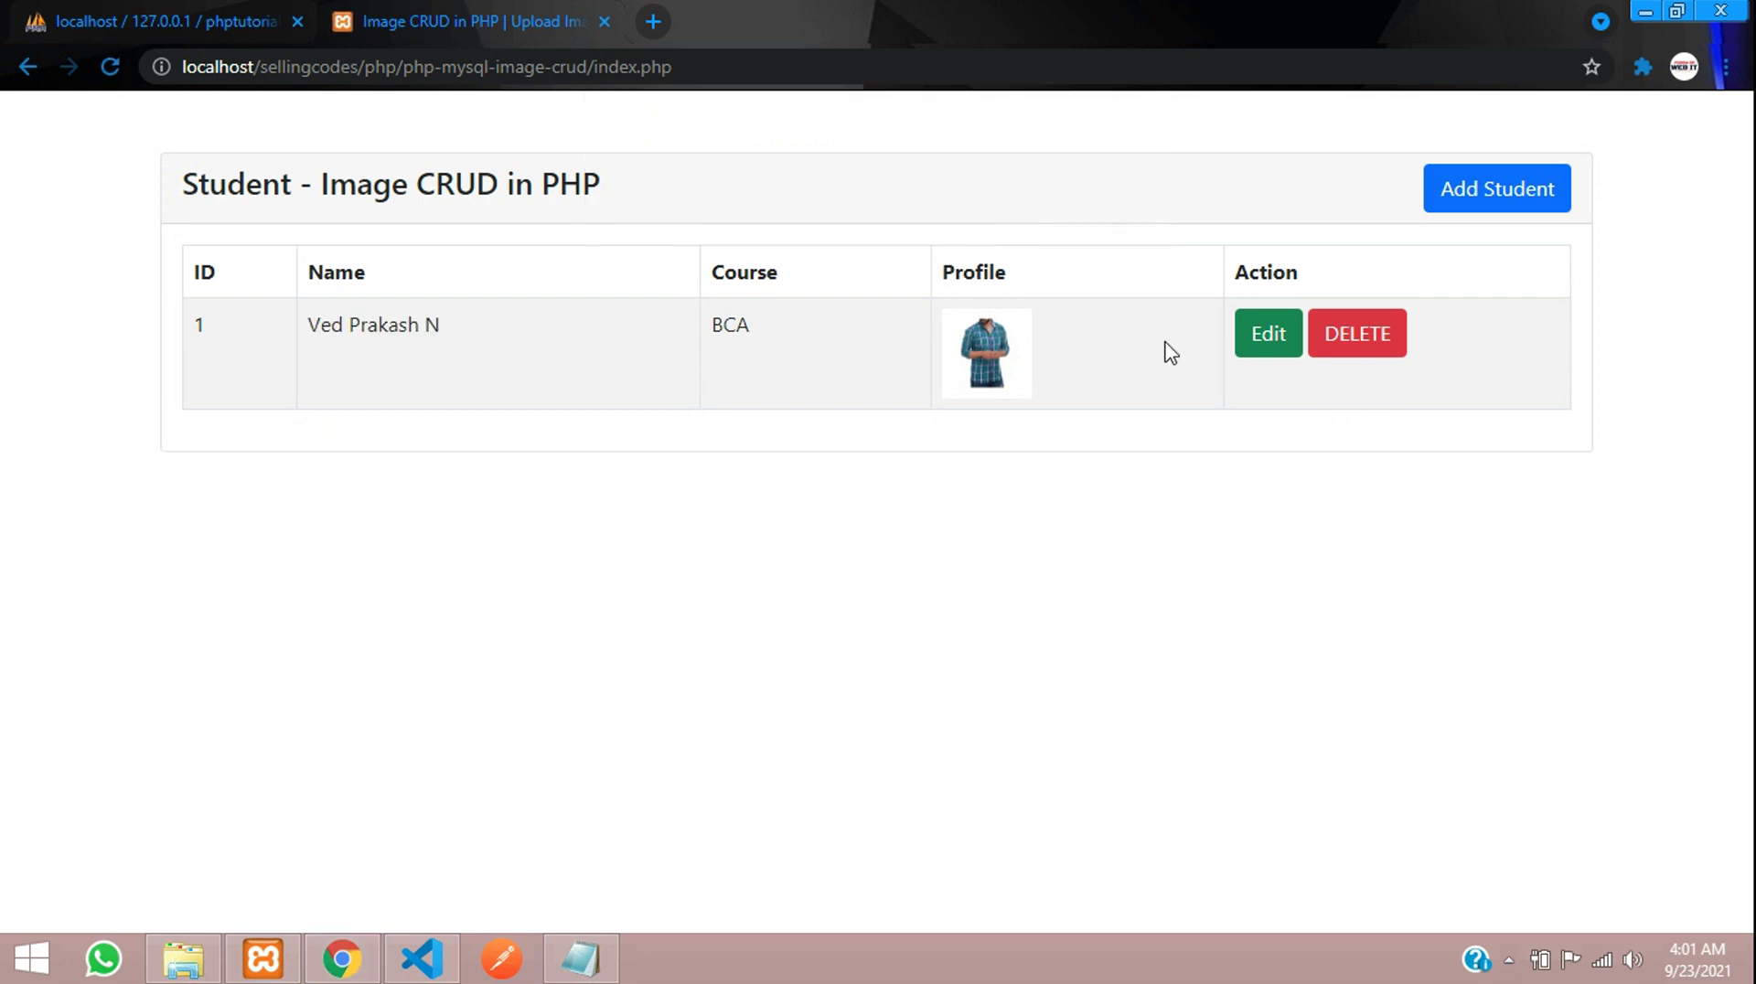
click(1399, 348)
drag(659, 159, 645, 159)
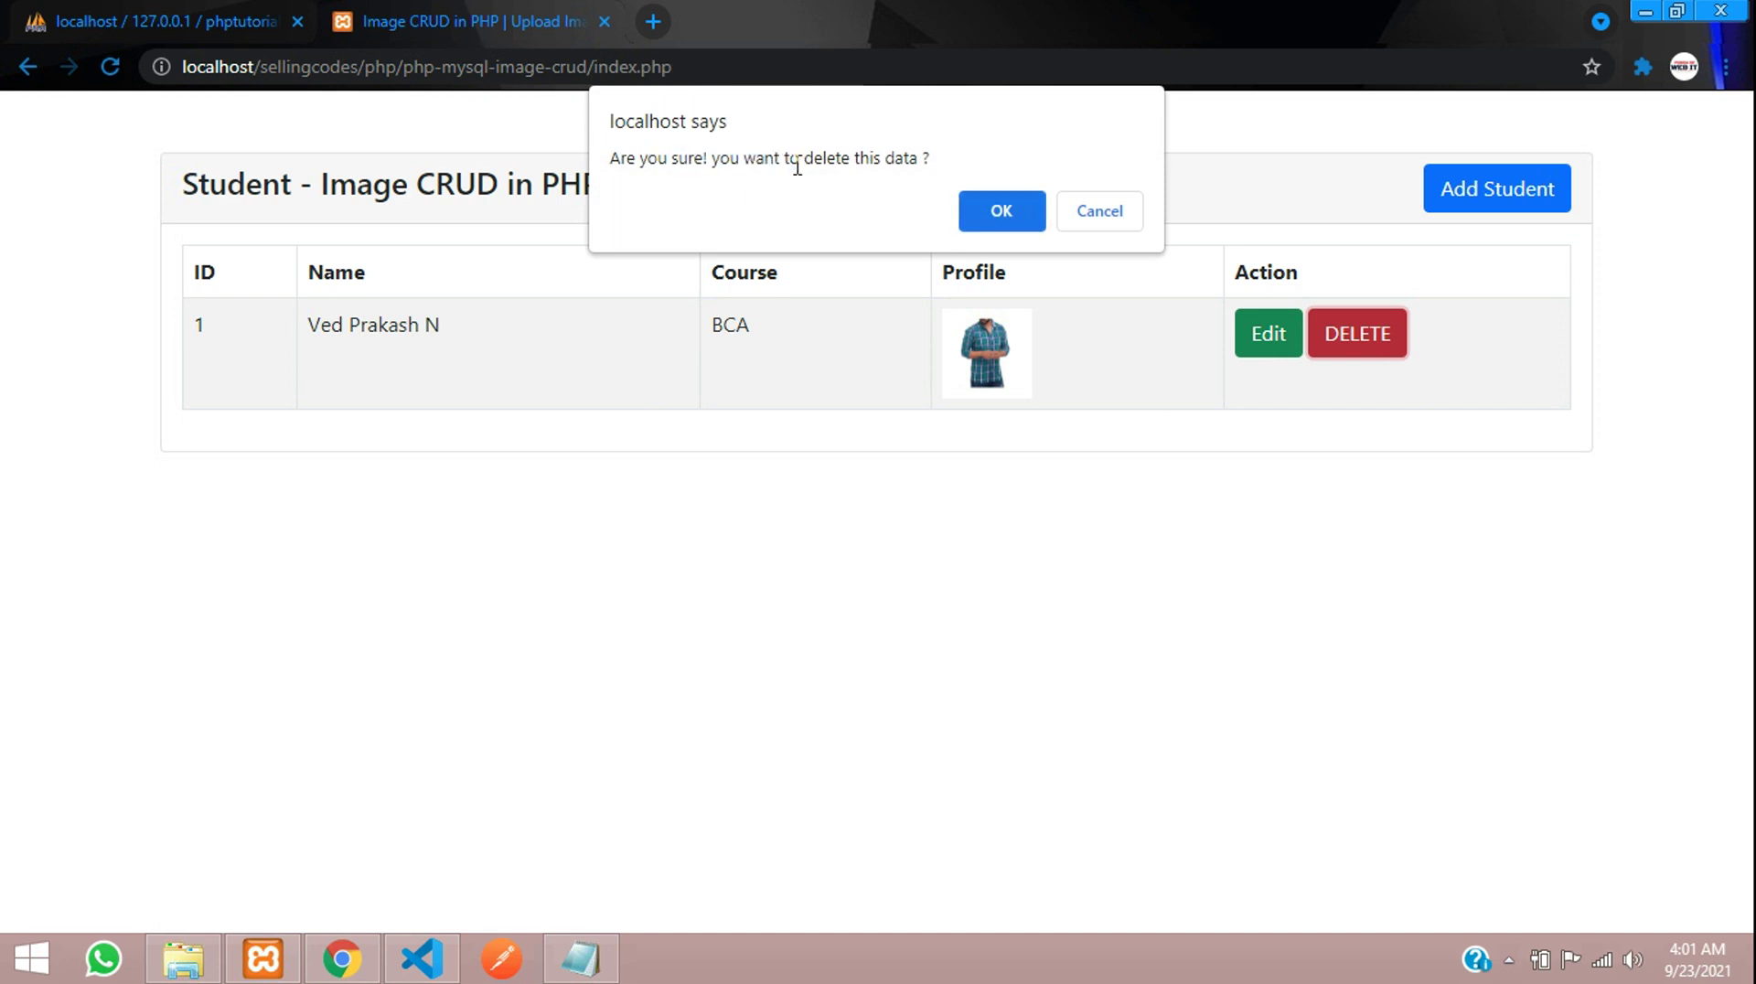
click(1099, 211)
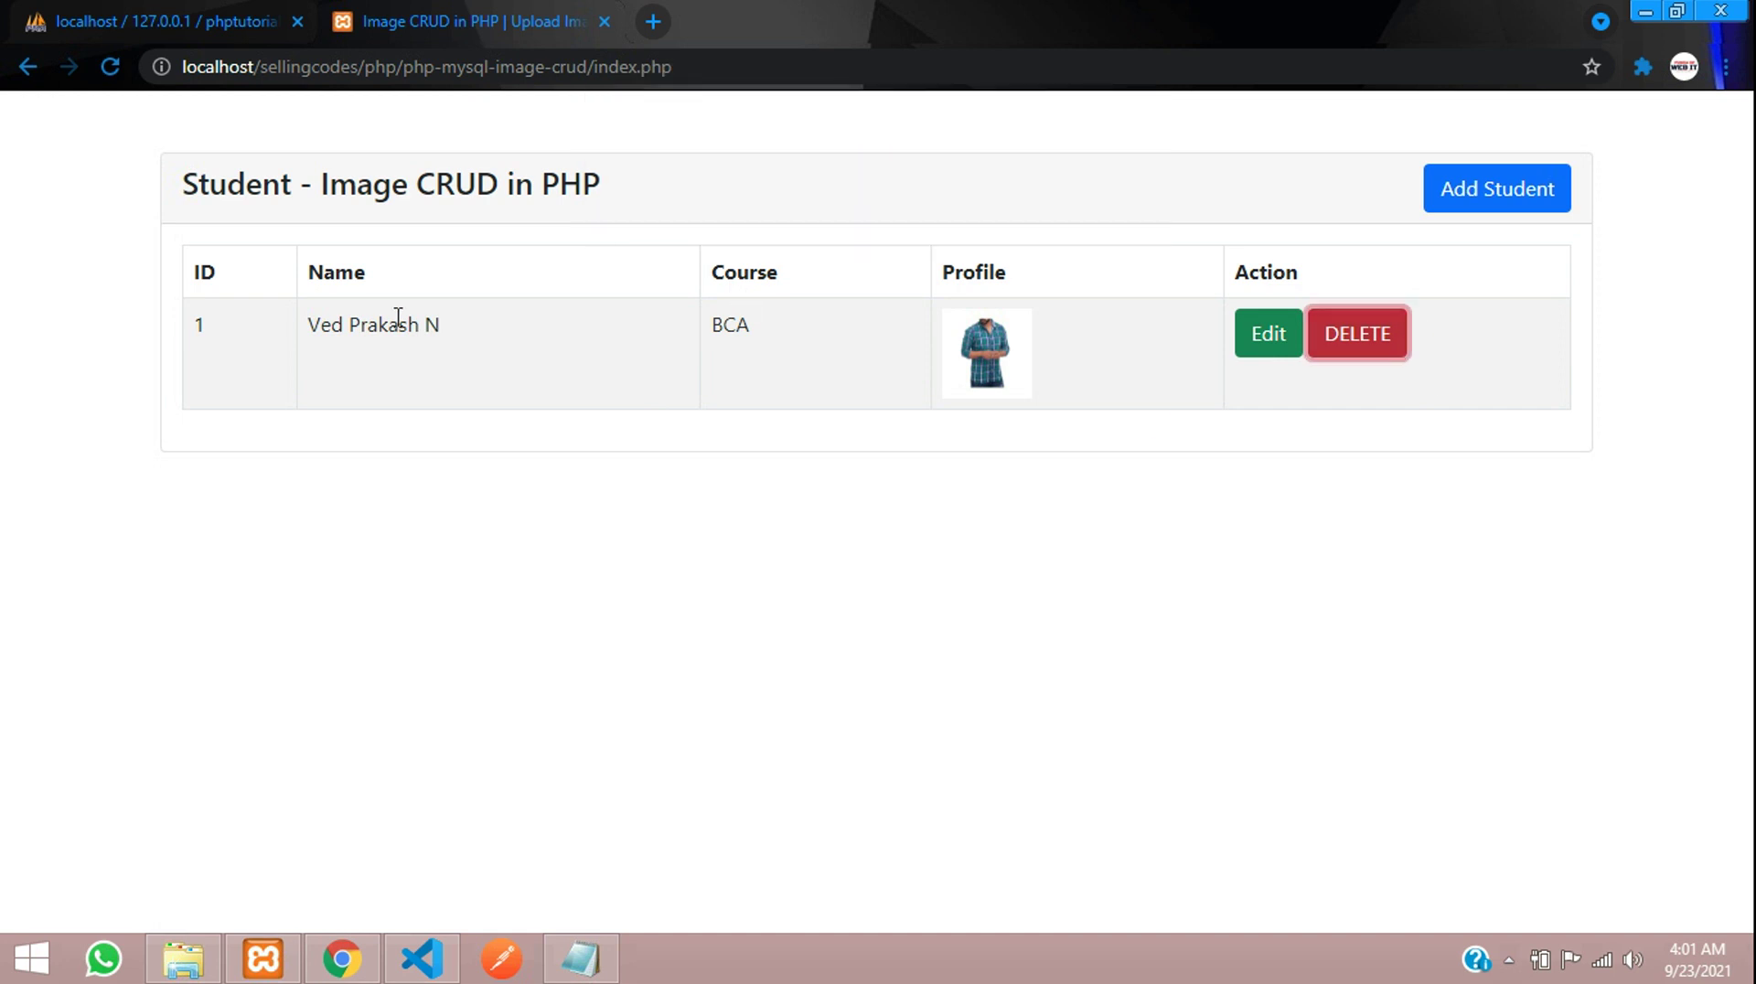